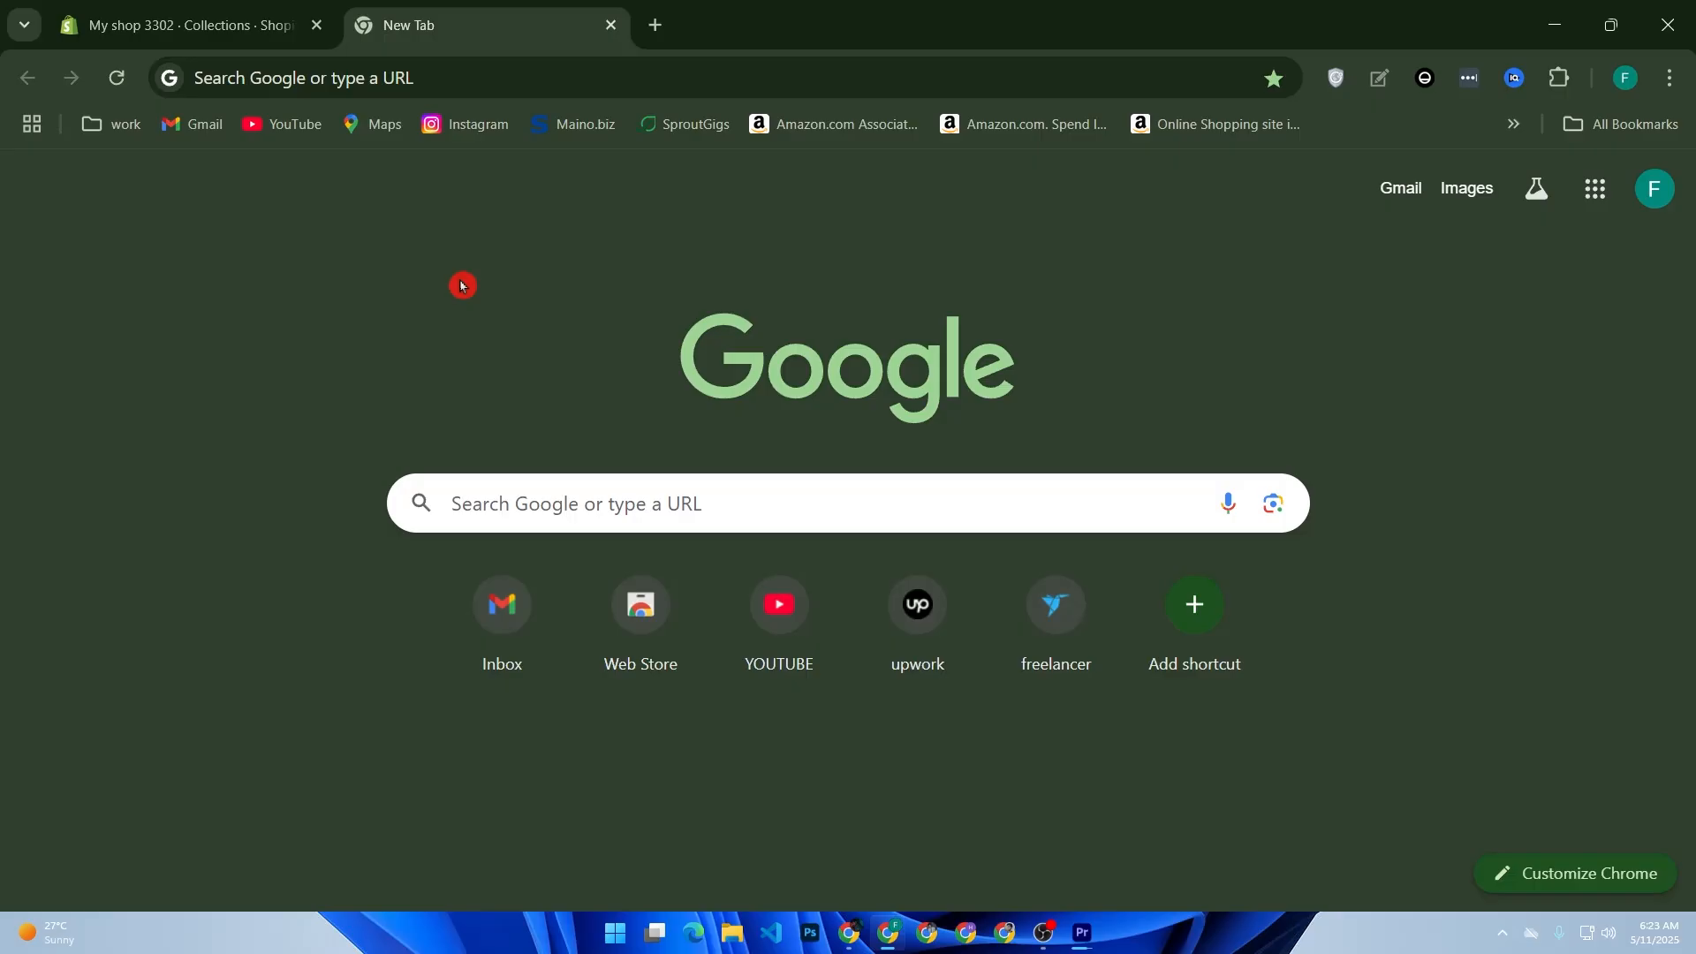
# Step: Open the wix.com site in the browser
pyautogui.click(655, 500)
pyautogui.write('wix.com')
pyautogui.press('Return')
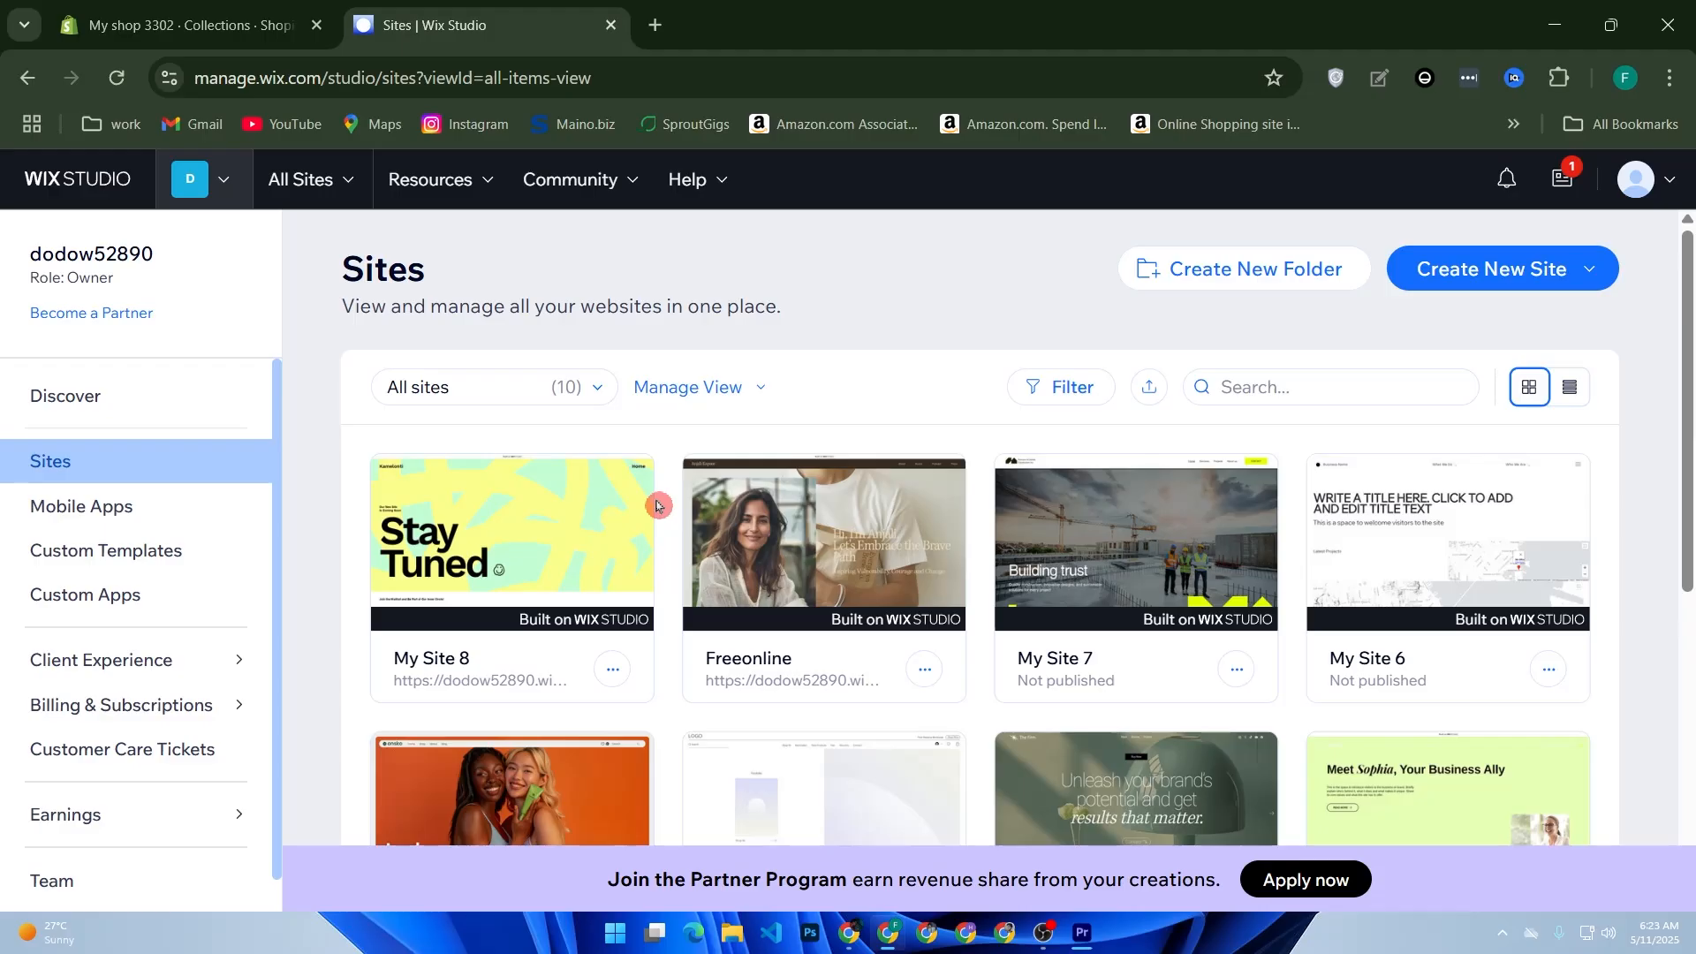
# Step: Start a new site from a Studio template and narrow the template gallery to the Portfolio category
pyautogui.click(1442, 270)
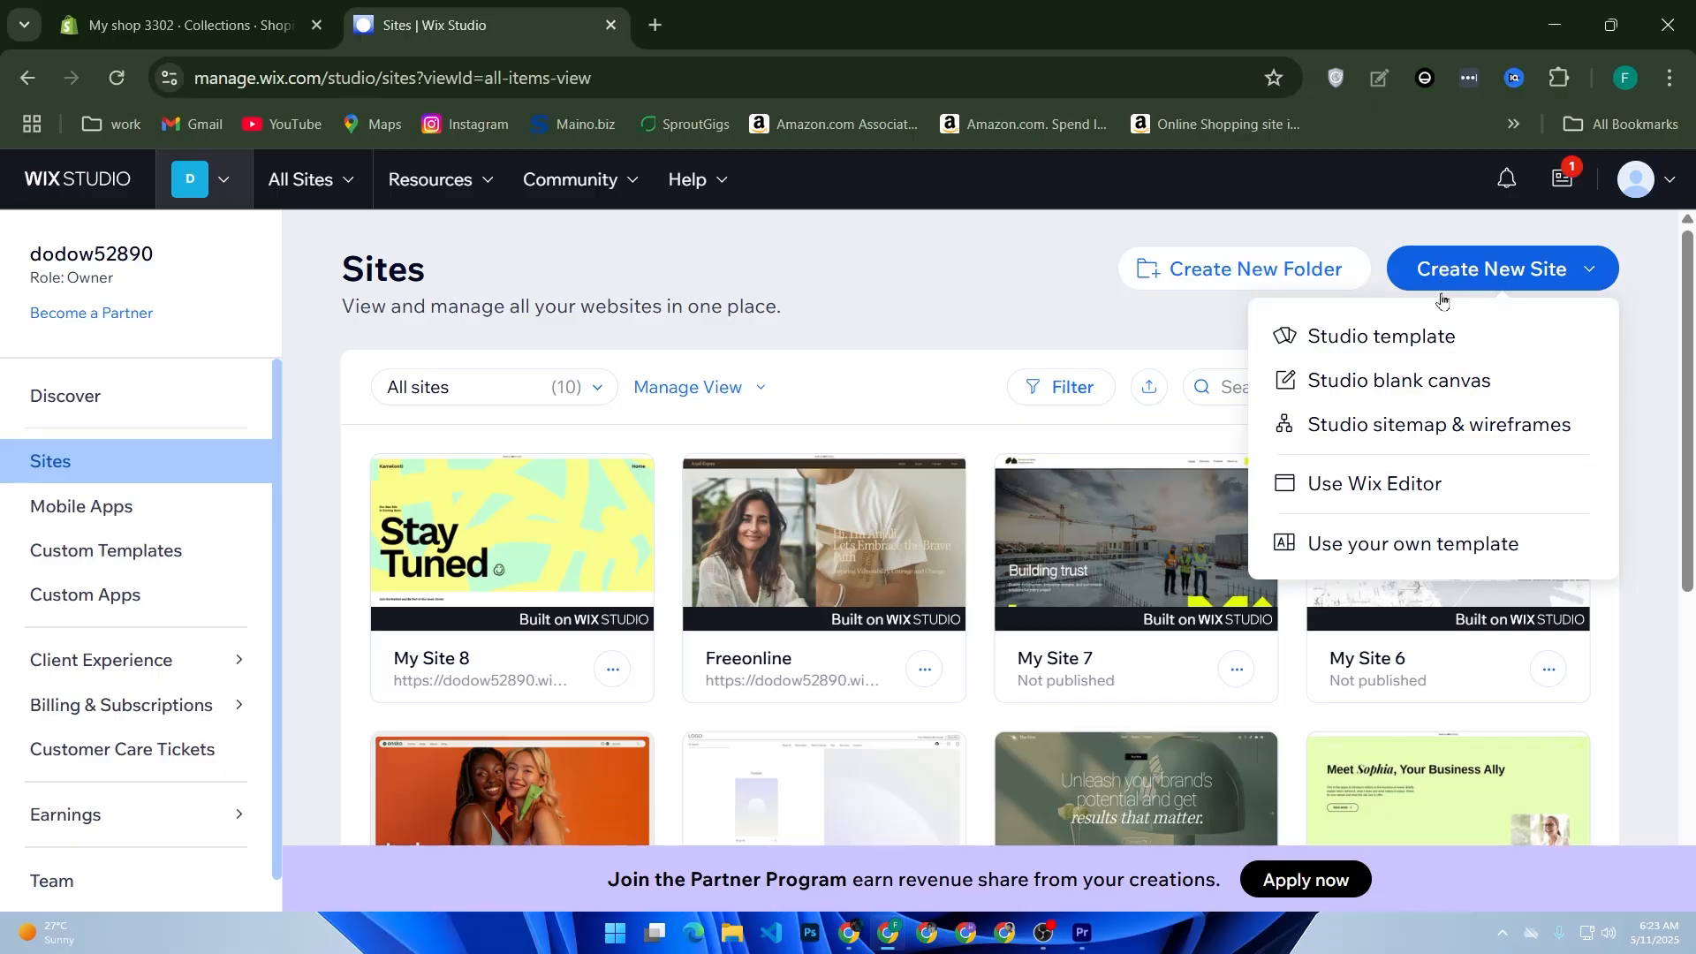
pyautogui.click(1410, 341)
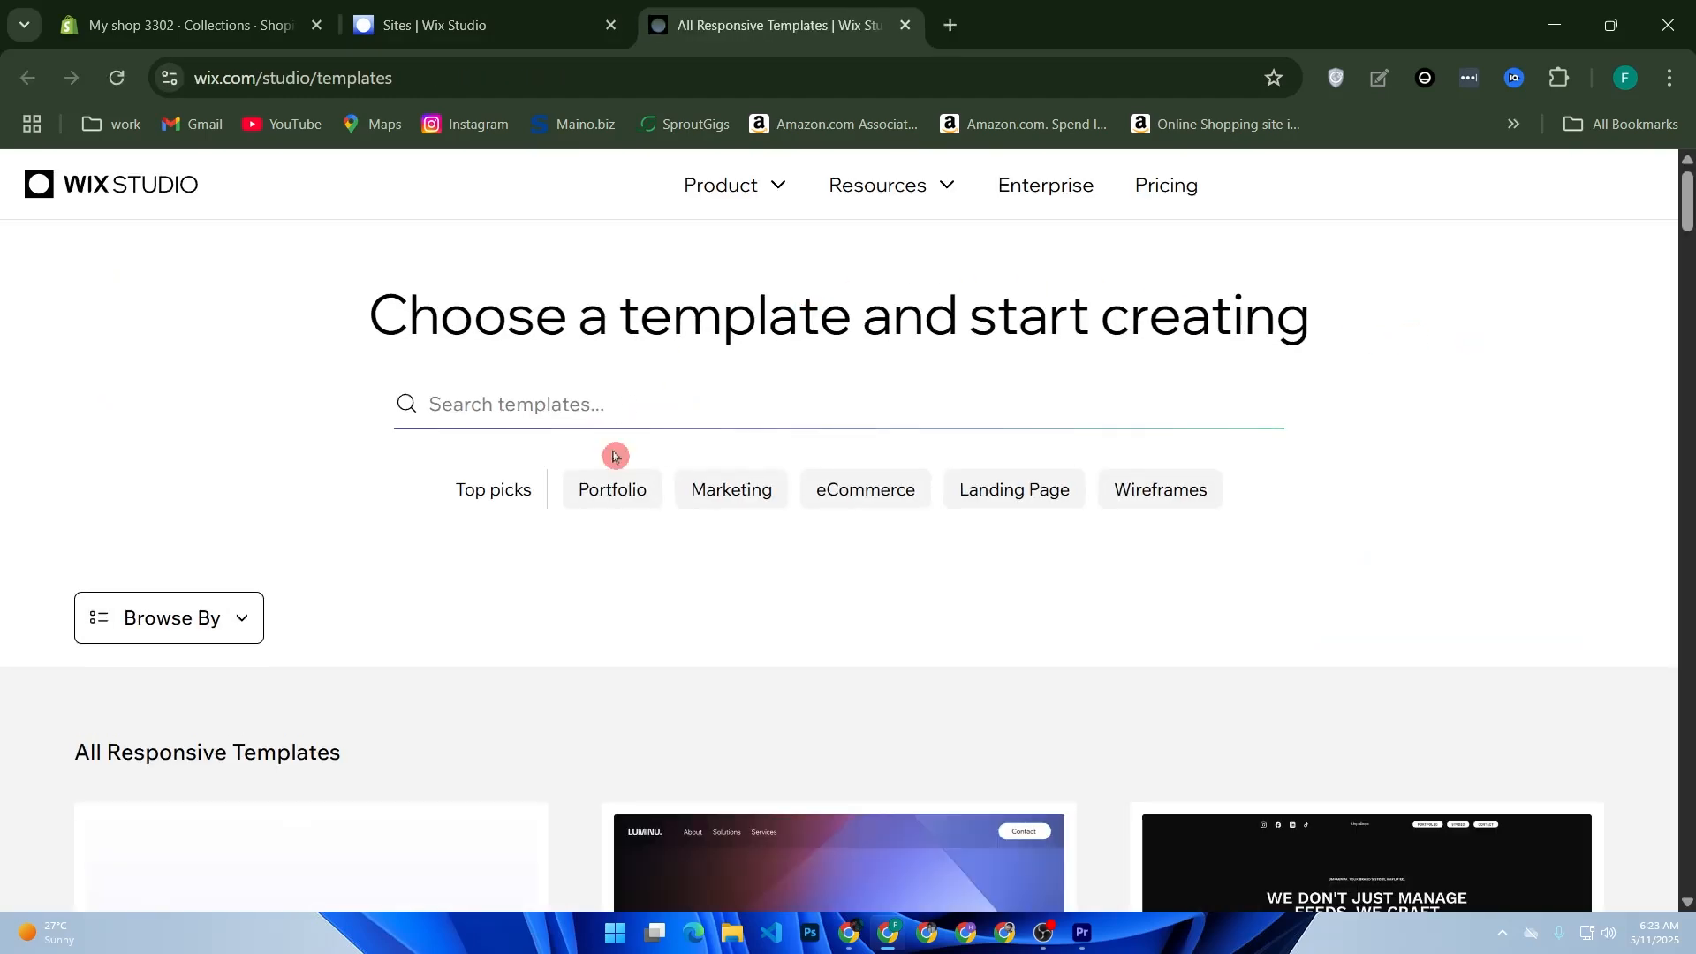
pyautogui.click(610, 493)
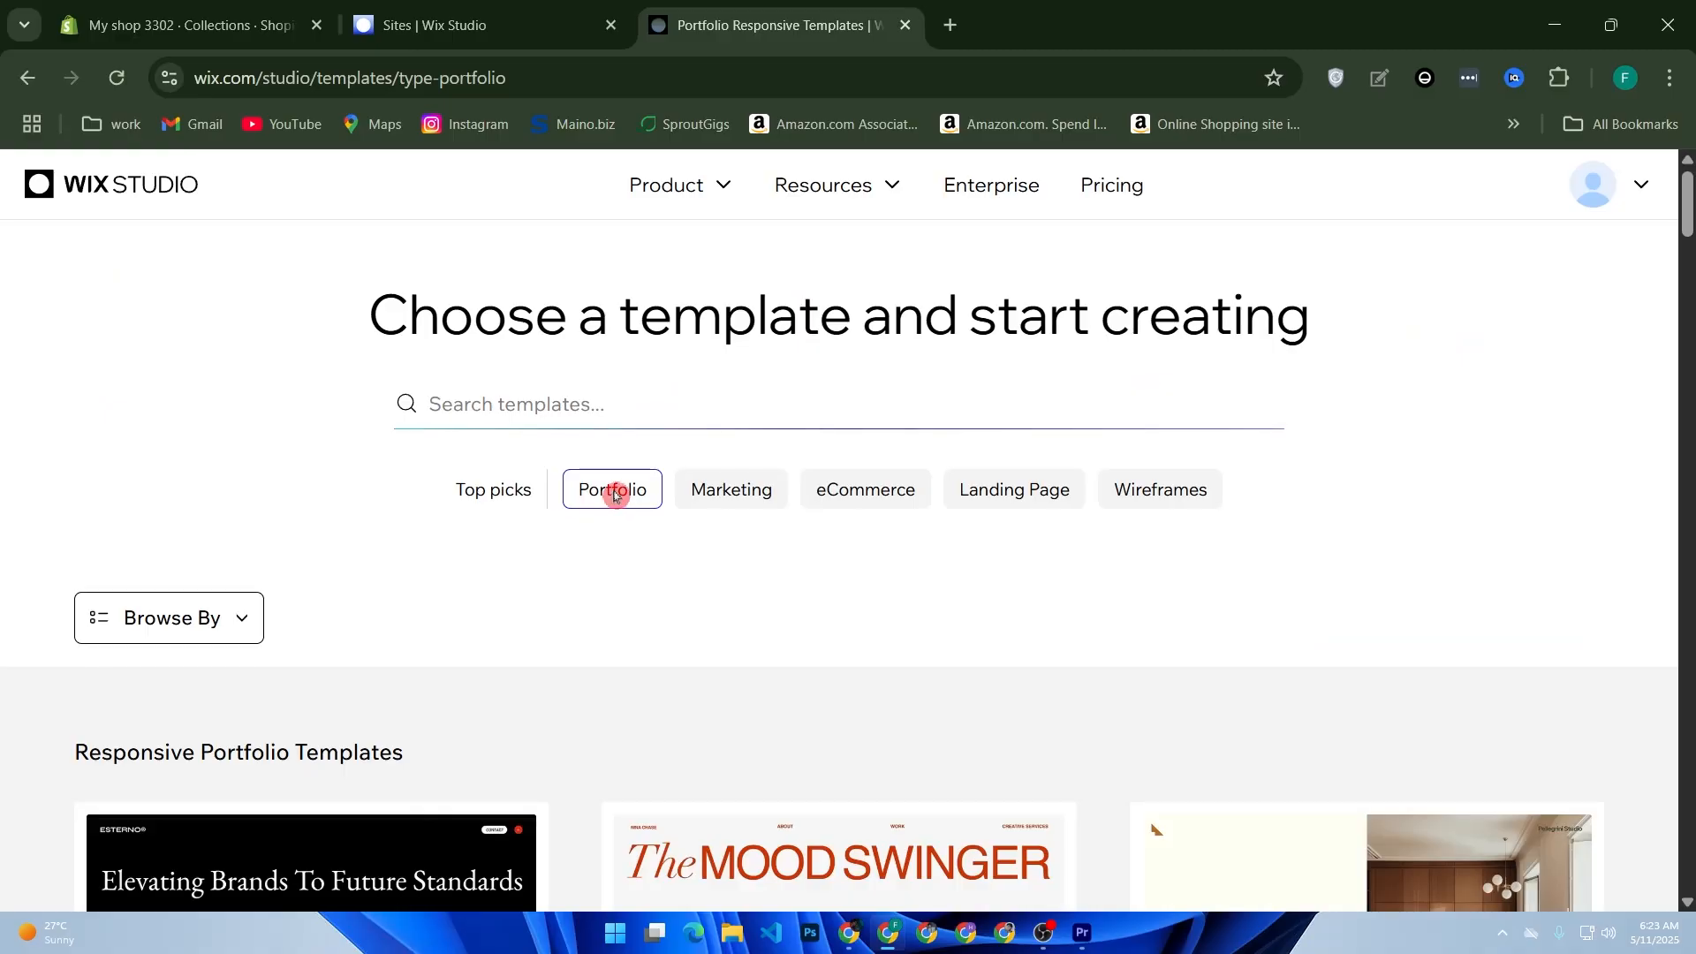
# Step: Browse the portfolio templates and open the Creative CV template for editing
pyautogui.scroll(-5, 704, 528)
pyautogui.scroll(-2, 618, 556)
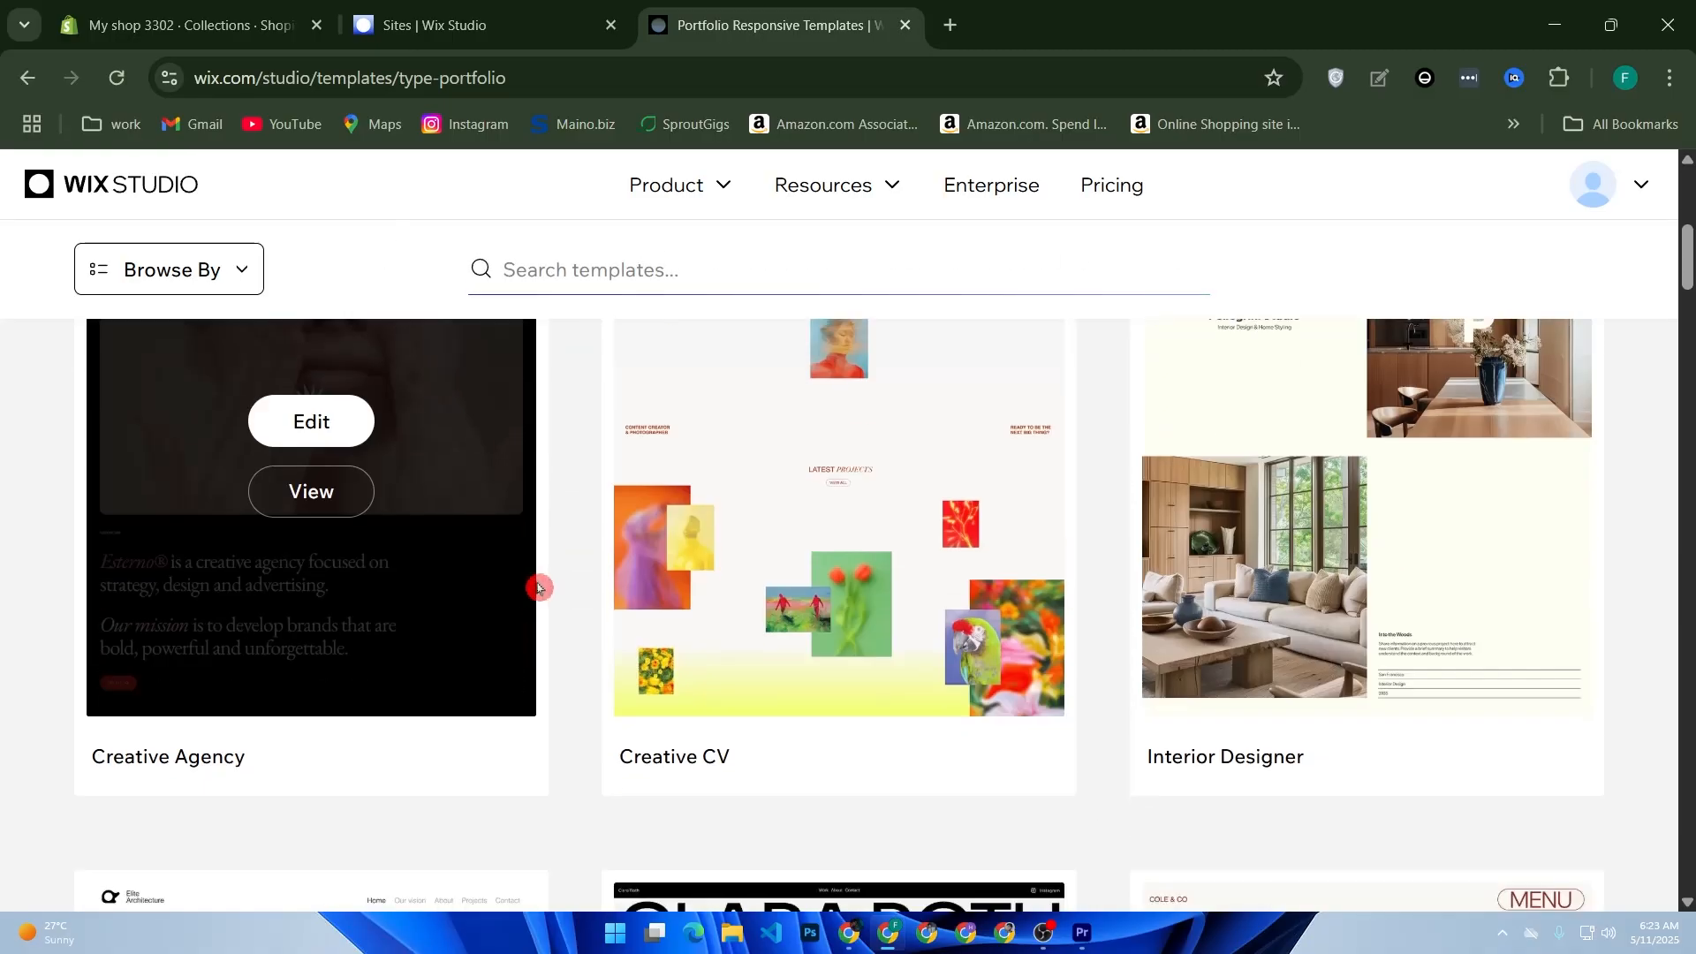
pyautogui.scroll(-7, 634, 539)
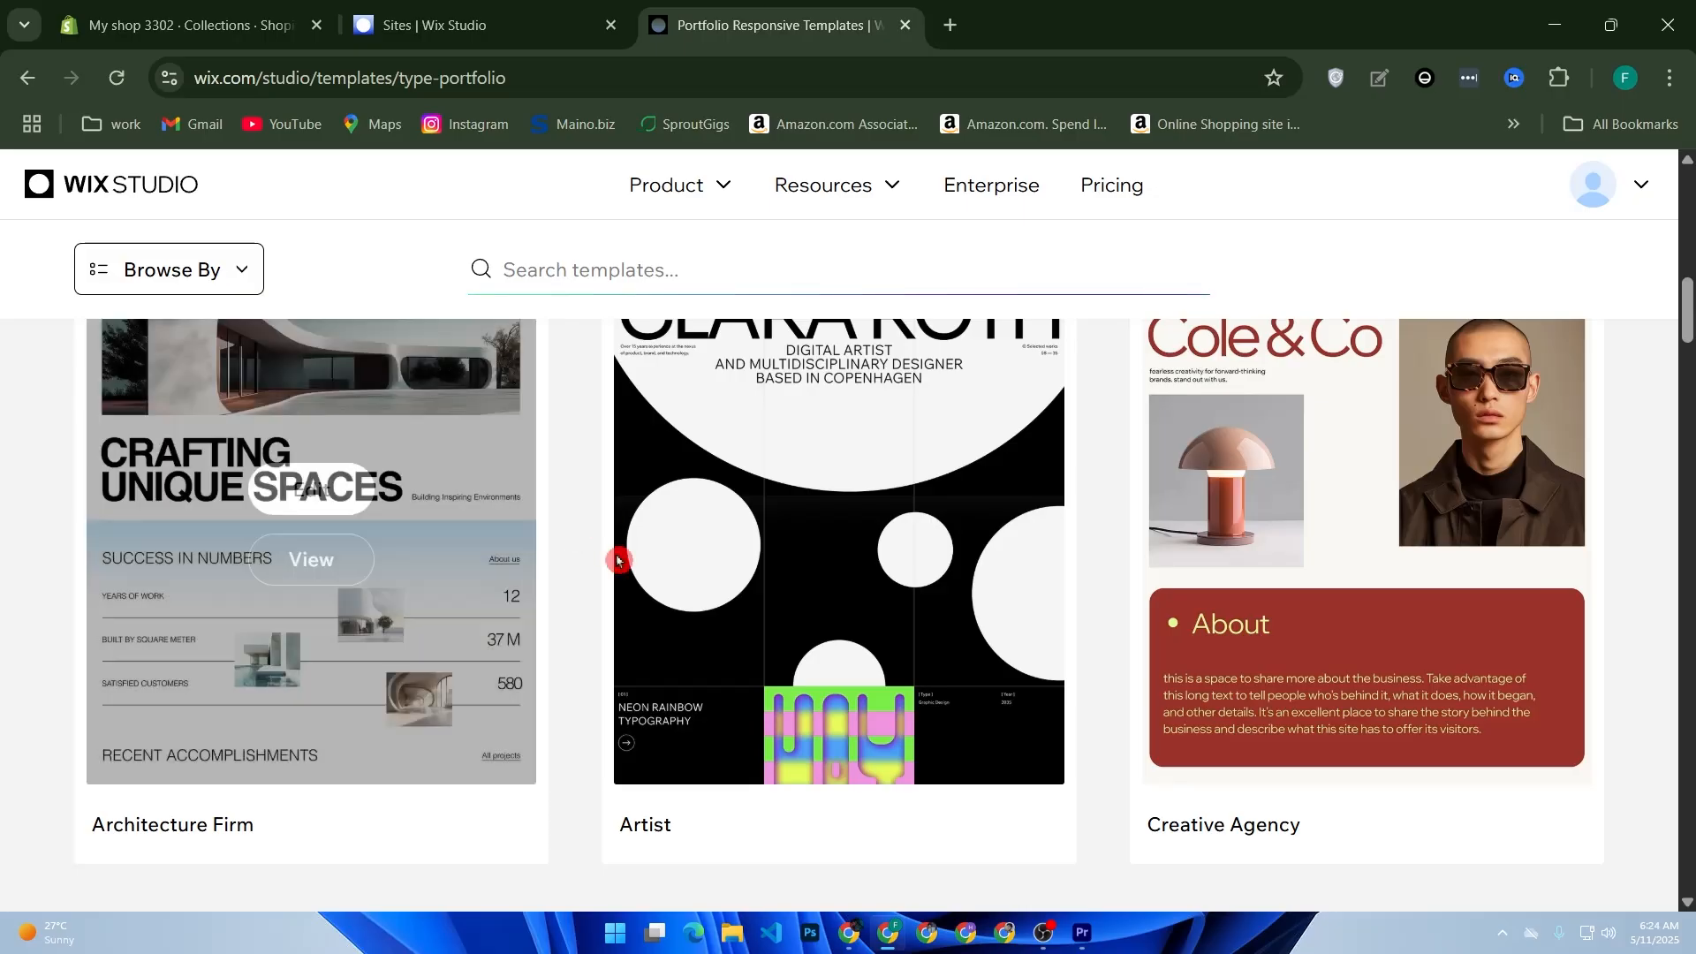
pyautogui.scroll(2, 613, 548)
pyautogui.scroll(4, 532, 536)
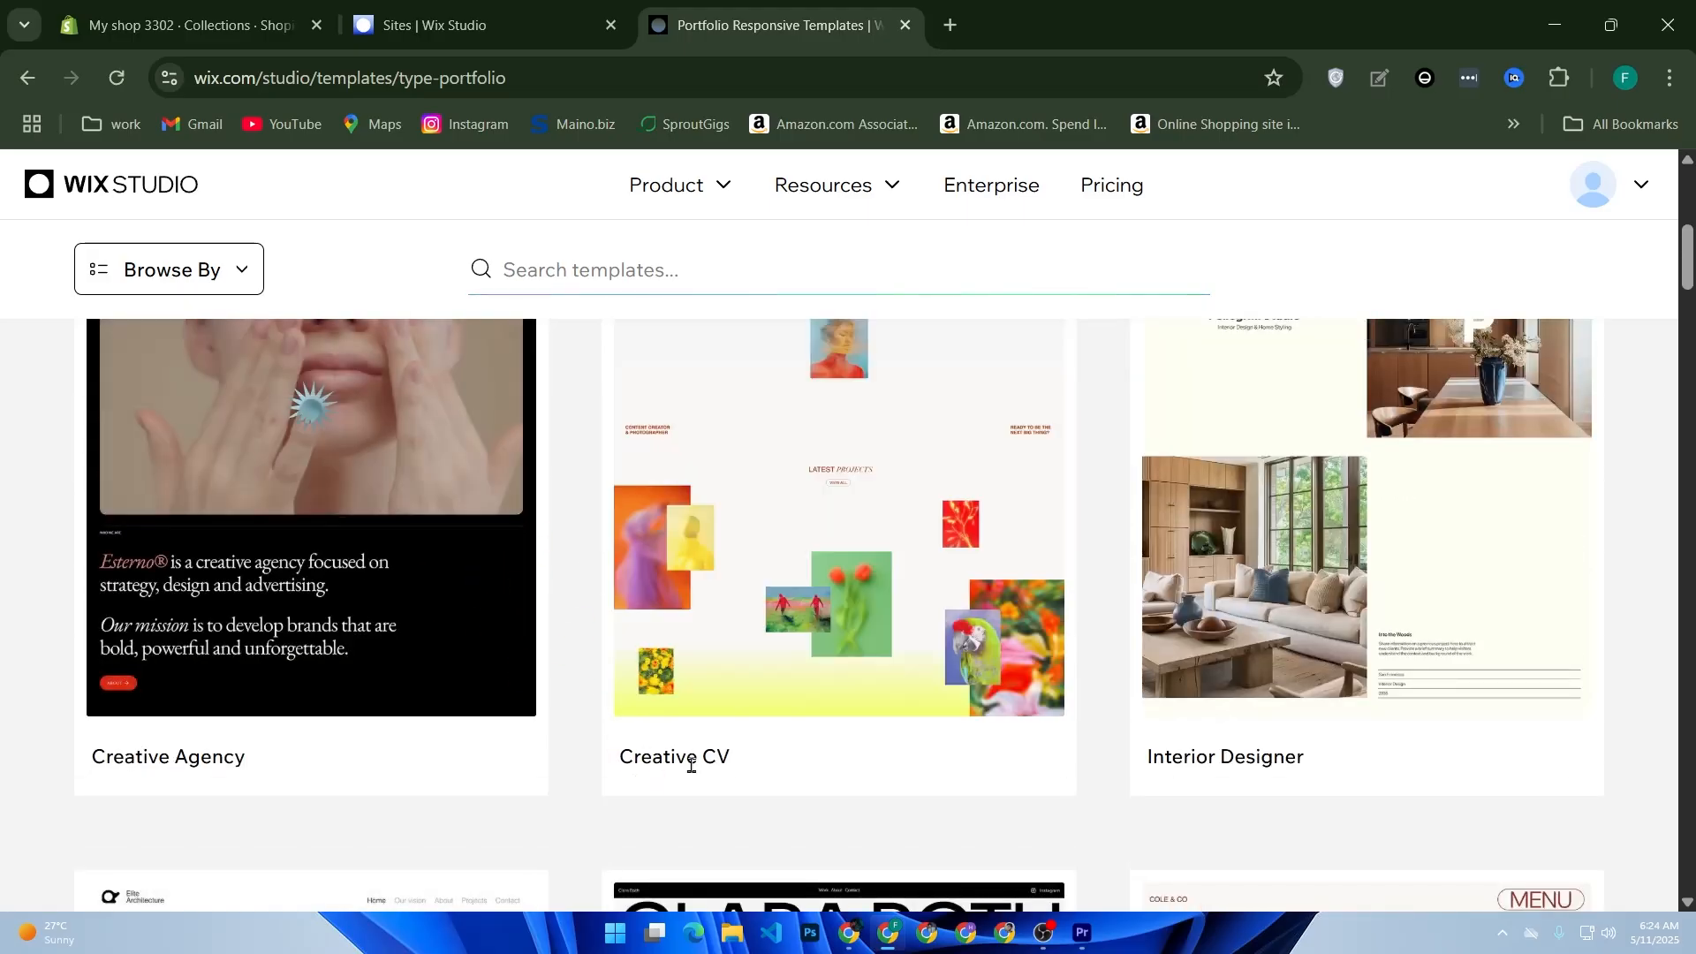
pyautogui.click(866, 420)
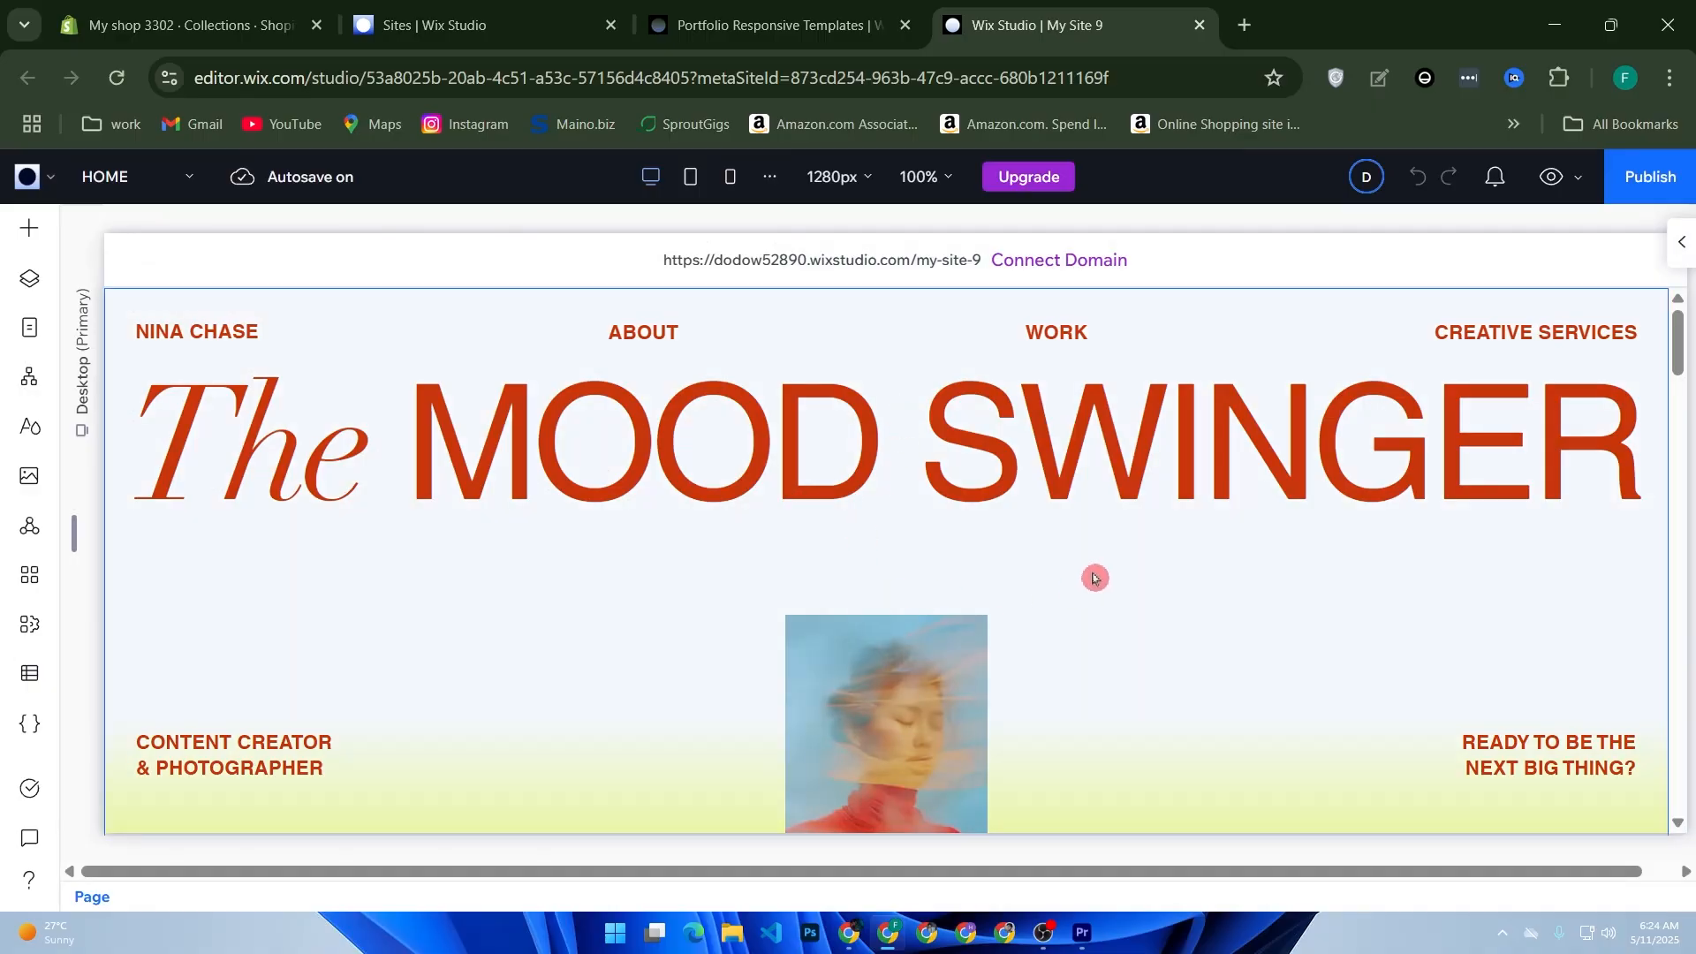
# Step: Look over the home page and open the large "The MOOD SWINGER" heading's text for editing
pyautogui.scroll(-5, 813, 556)
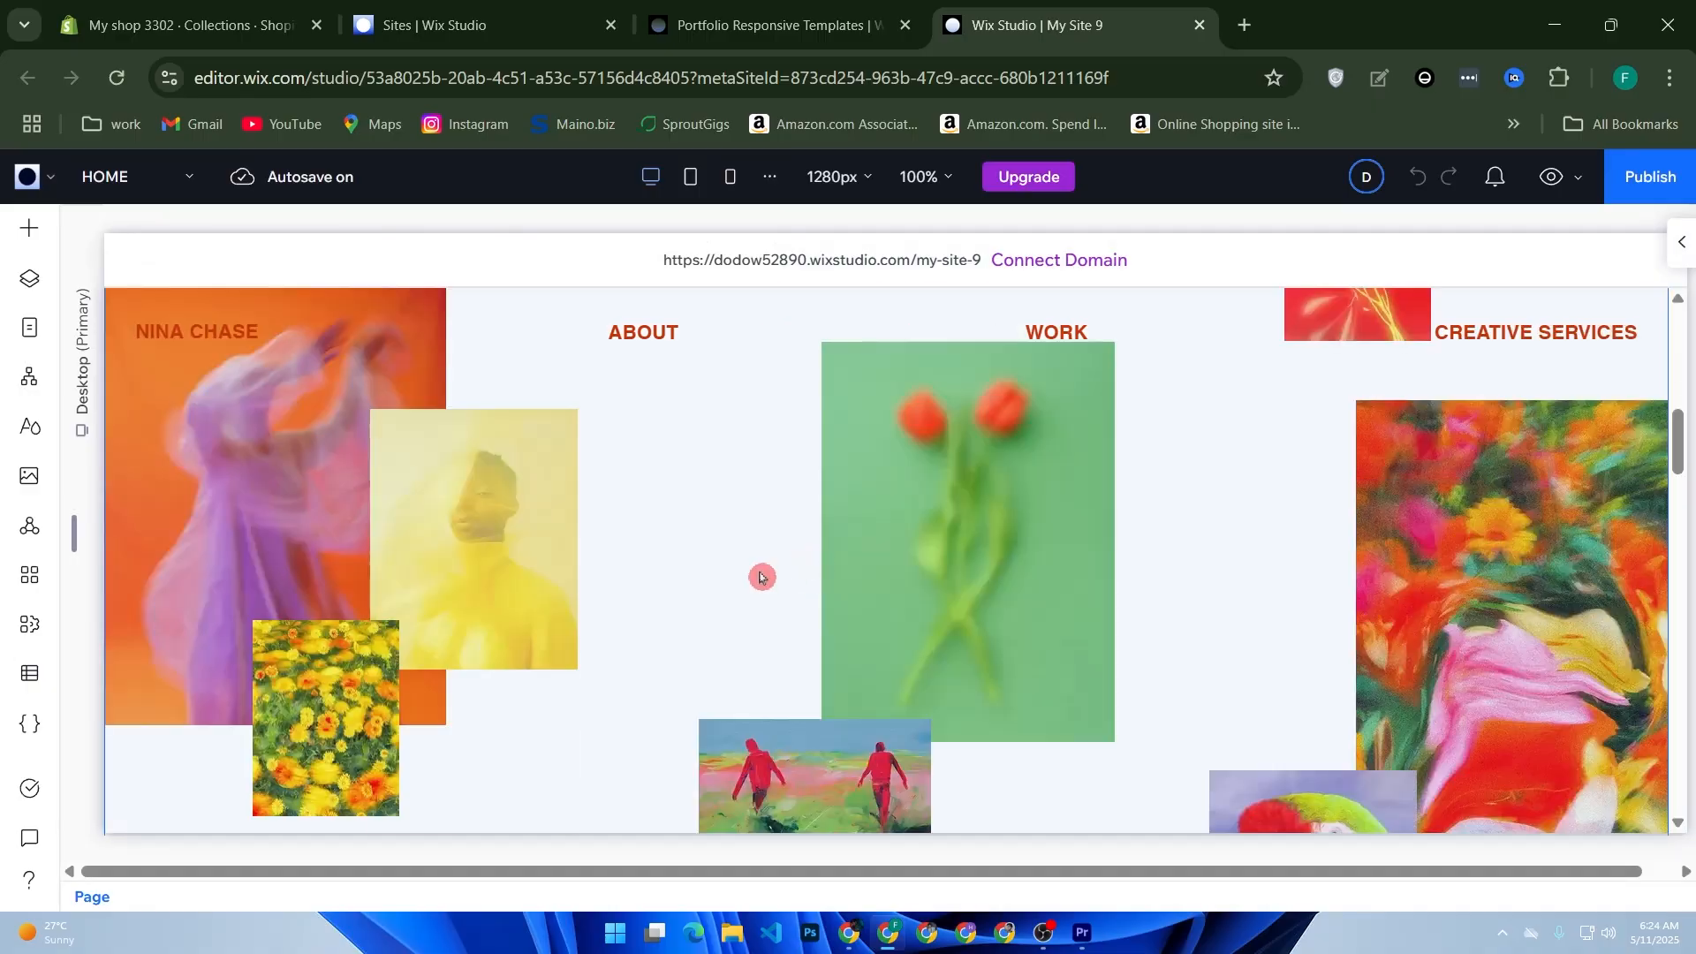
pyautogui.scroll(-2, 759, 577)
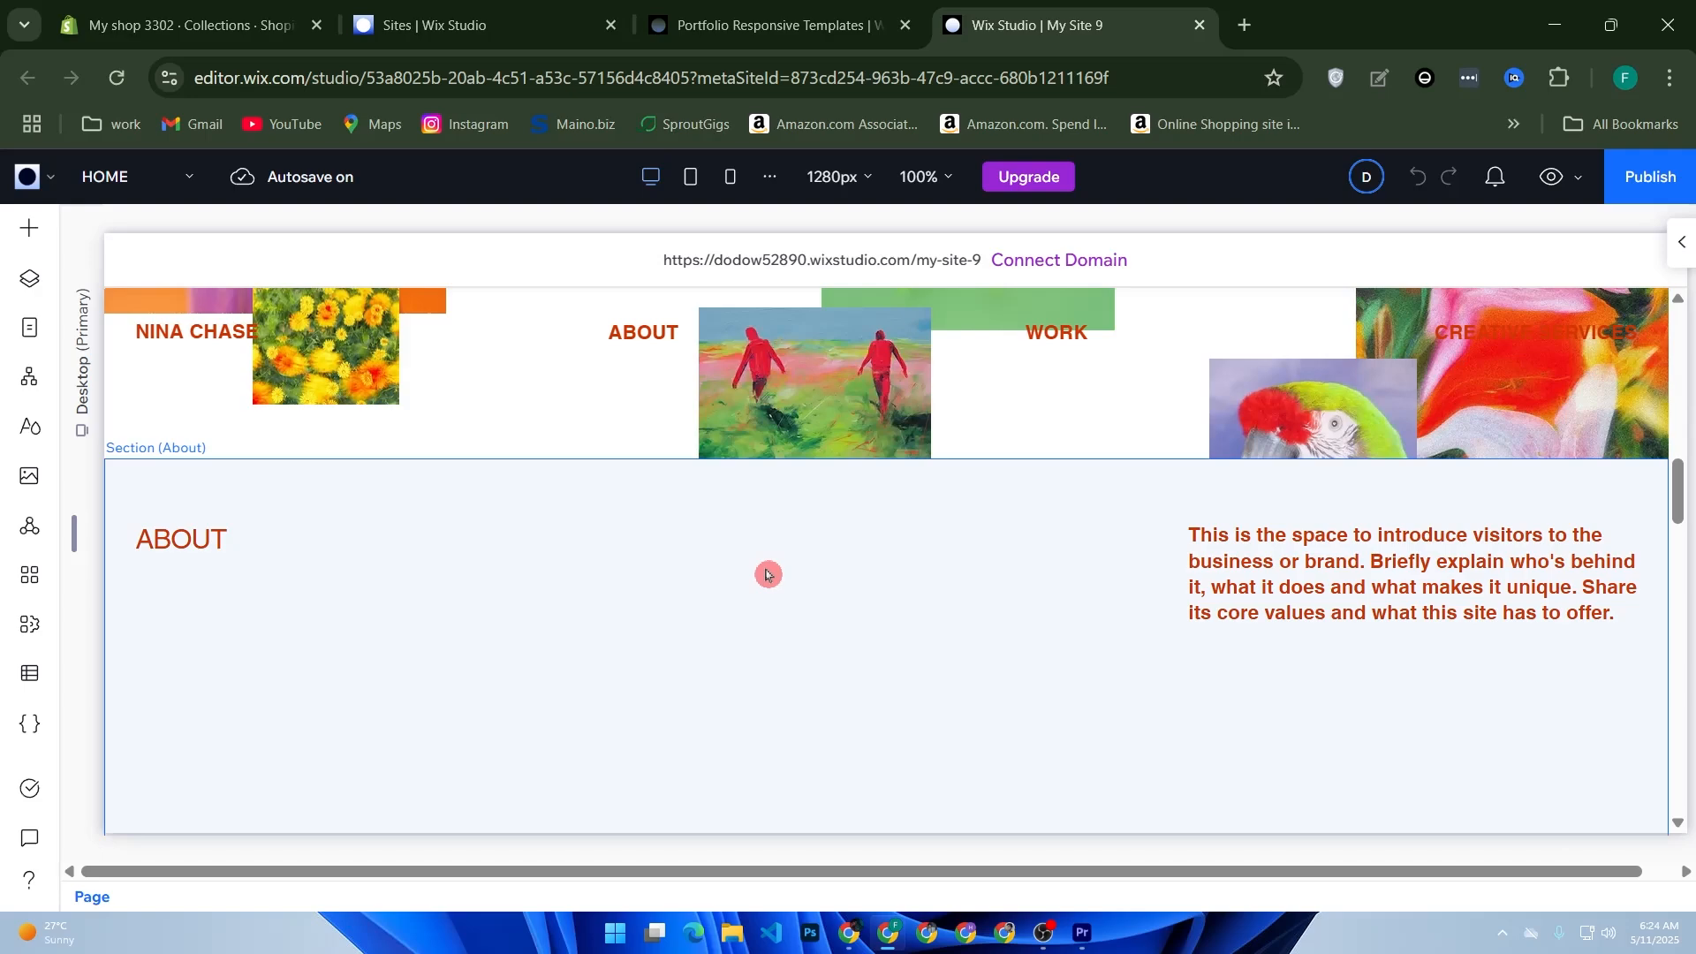
pyautogui.scroll(7, 767, 575)
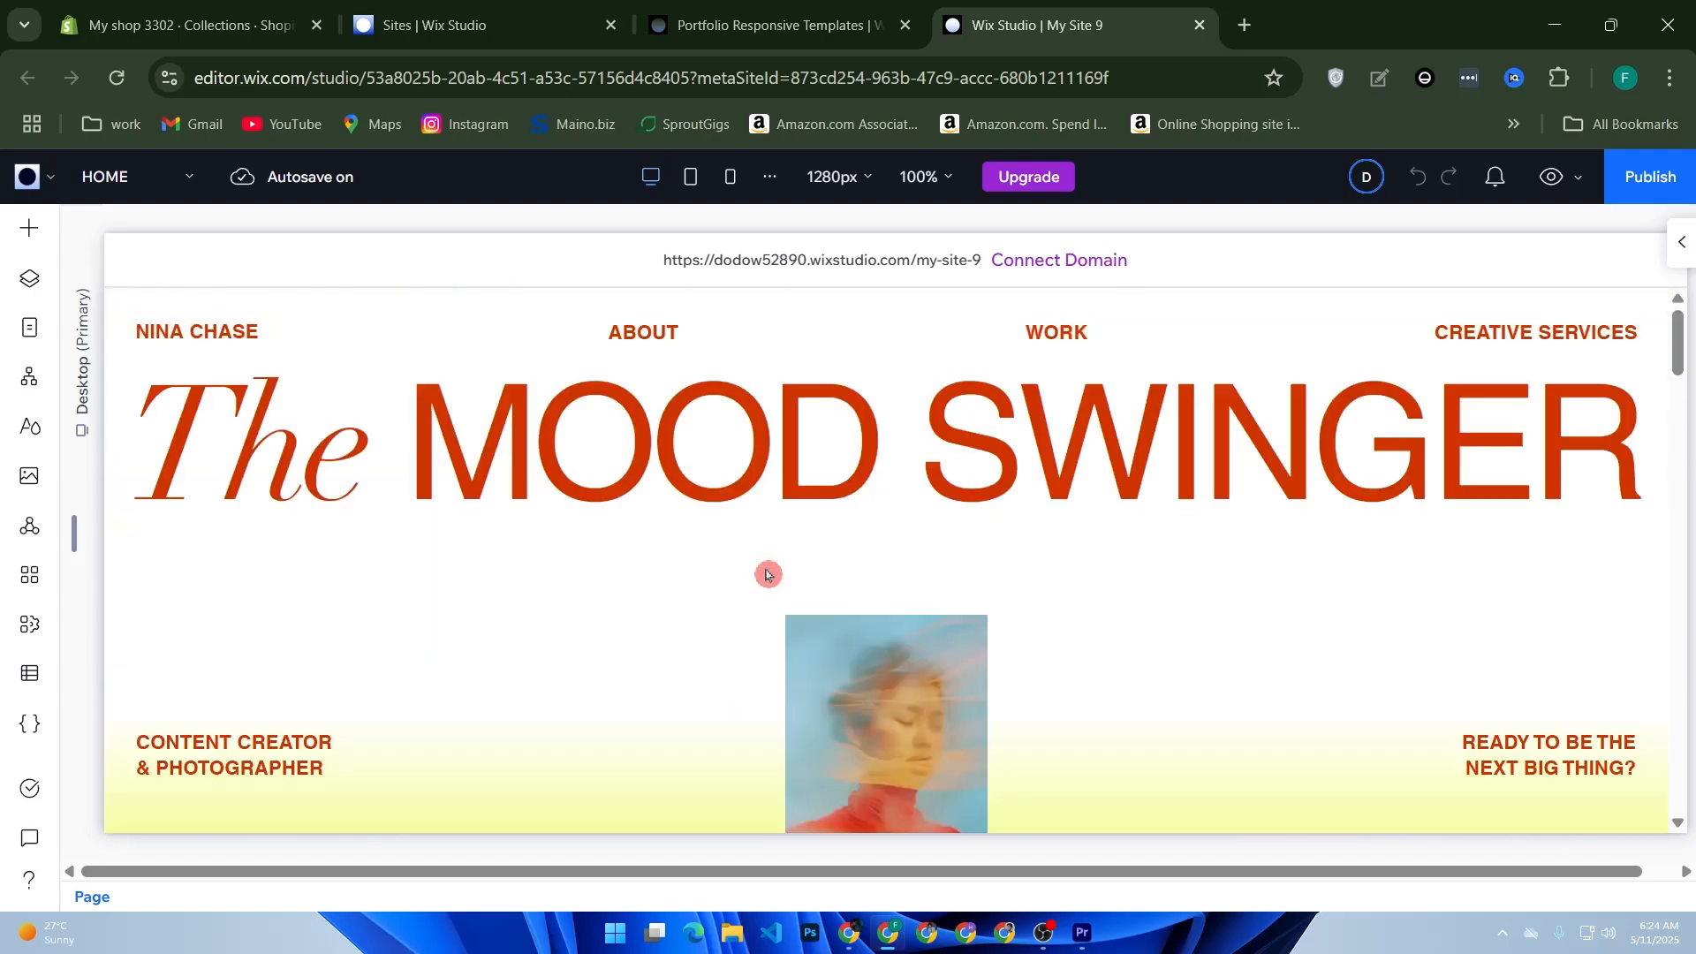
pyautogui.click(799, 455)
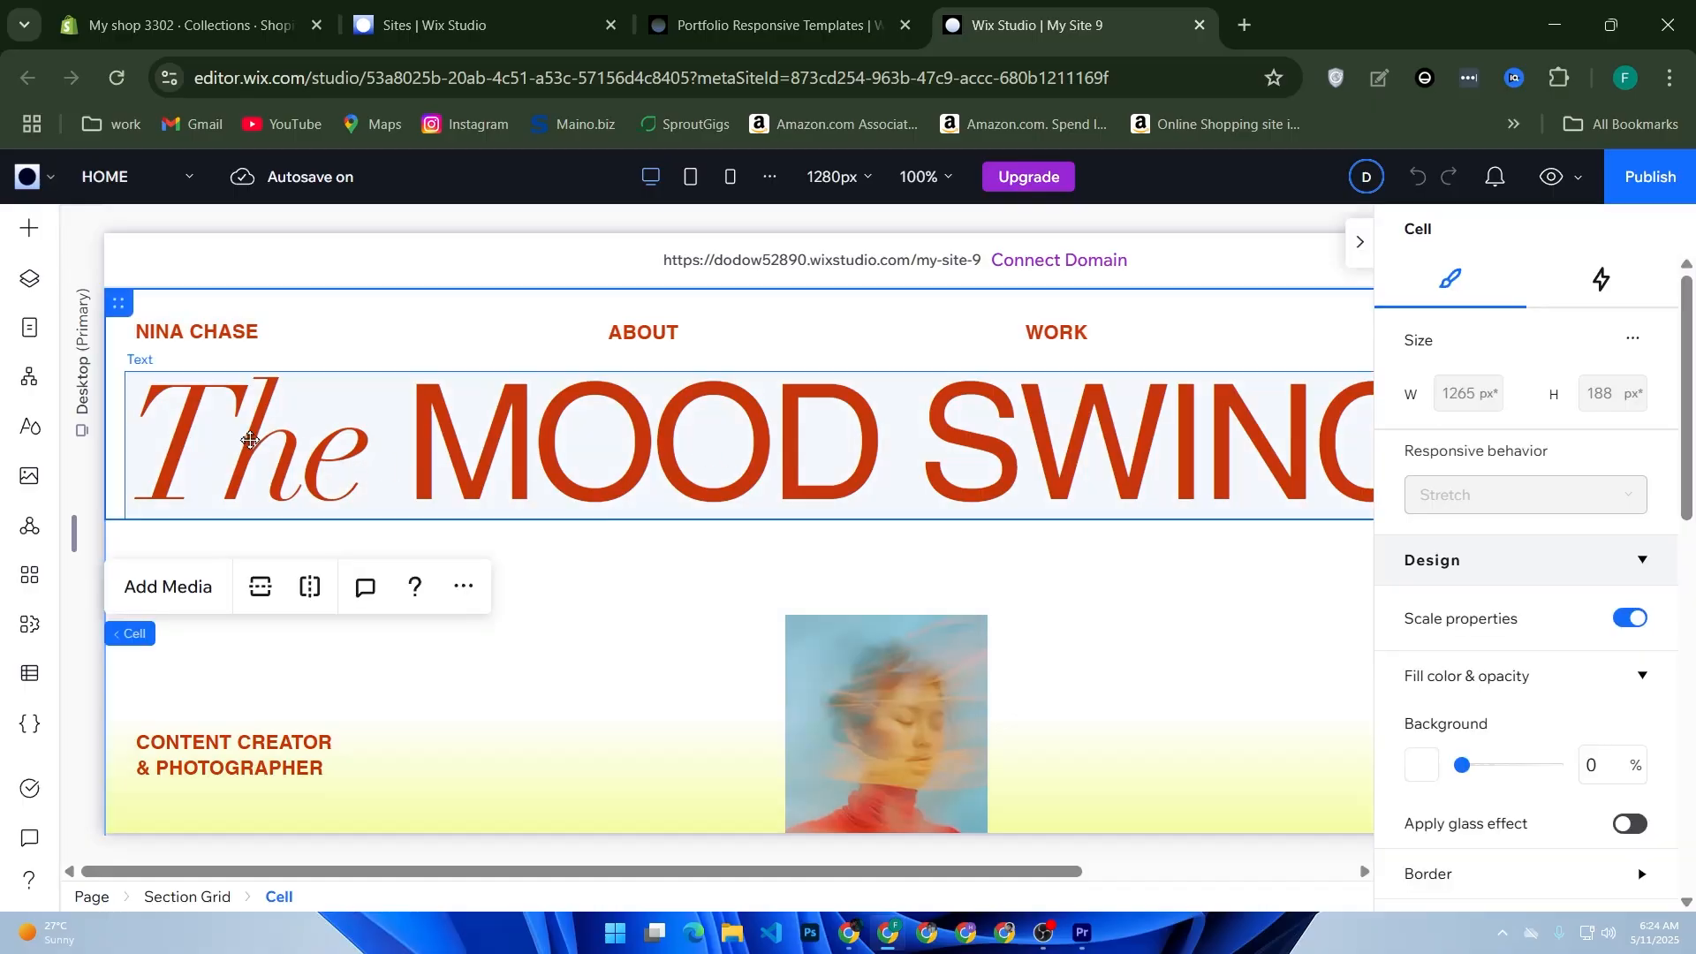
pyautogui.doubleClick(227, 449)
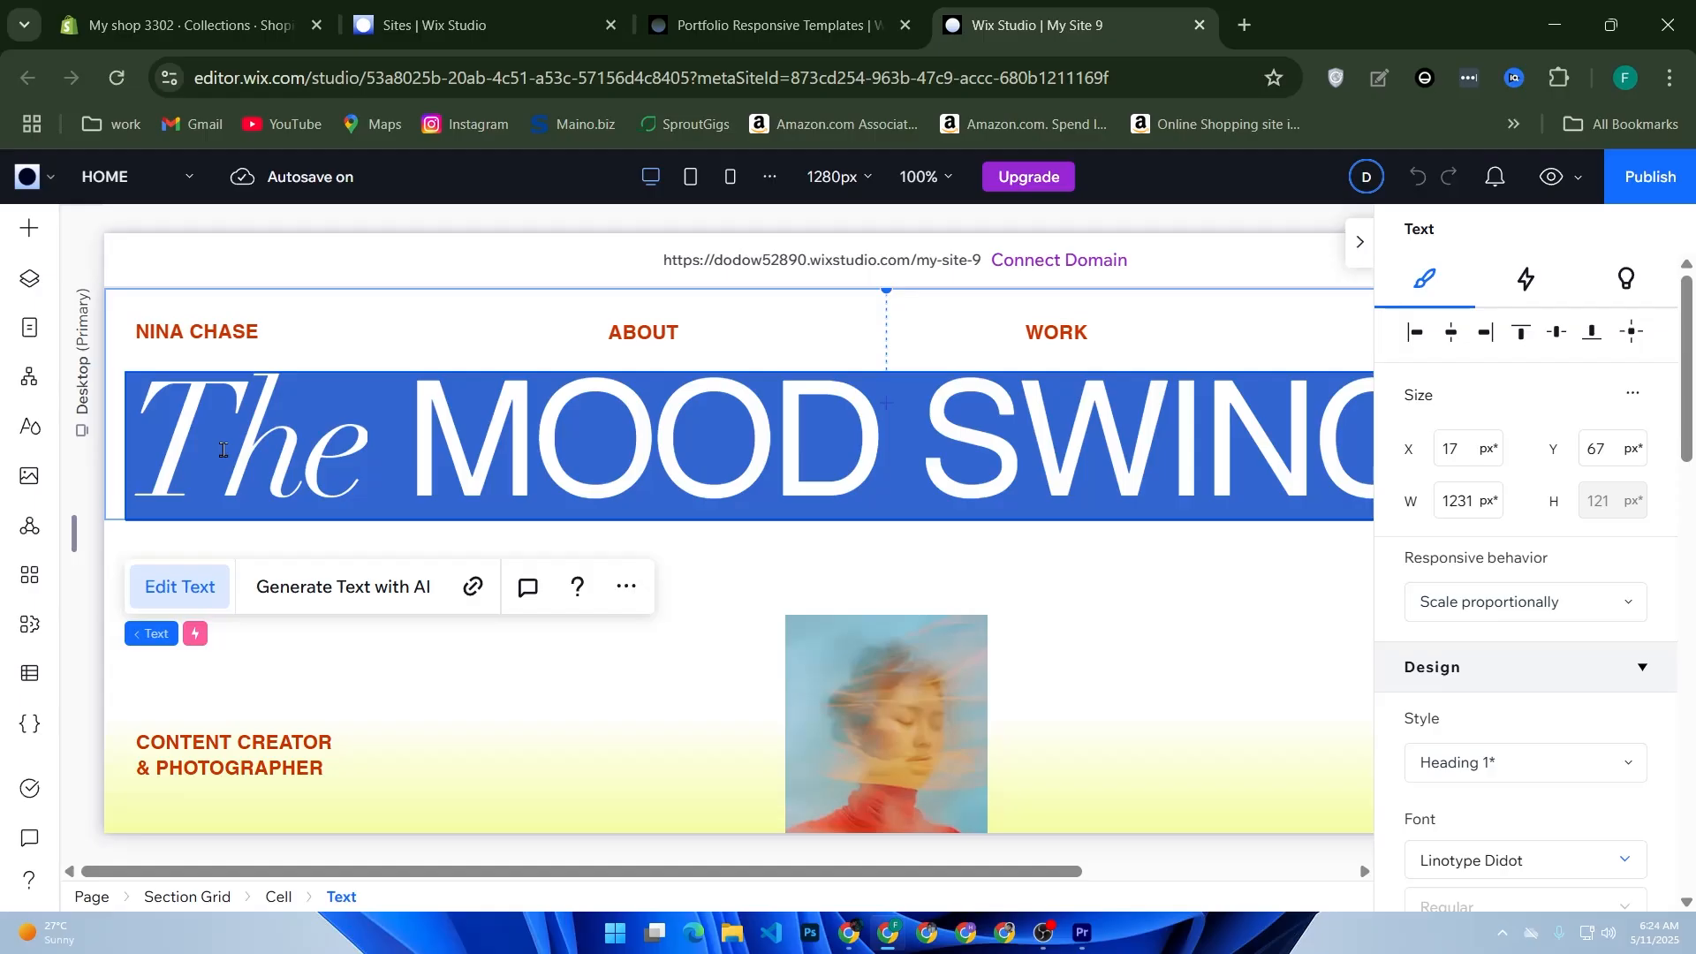
pyautogui.write('Photo')
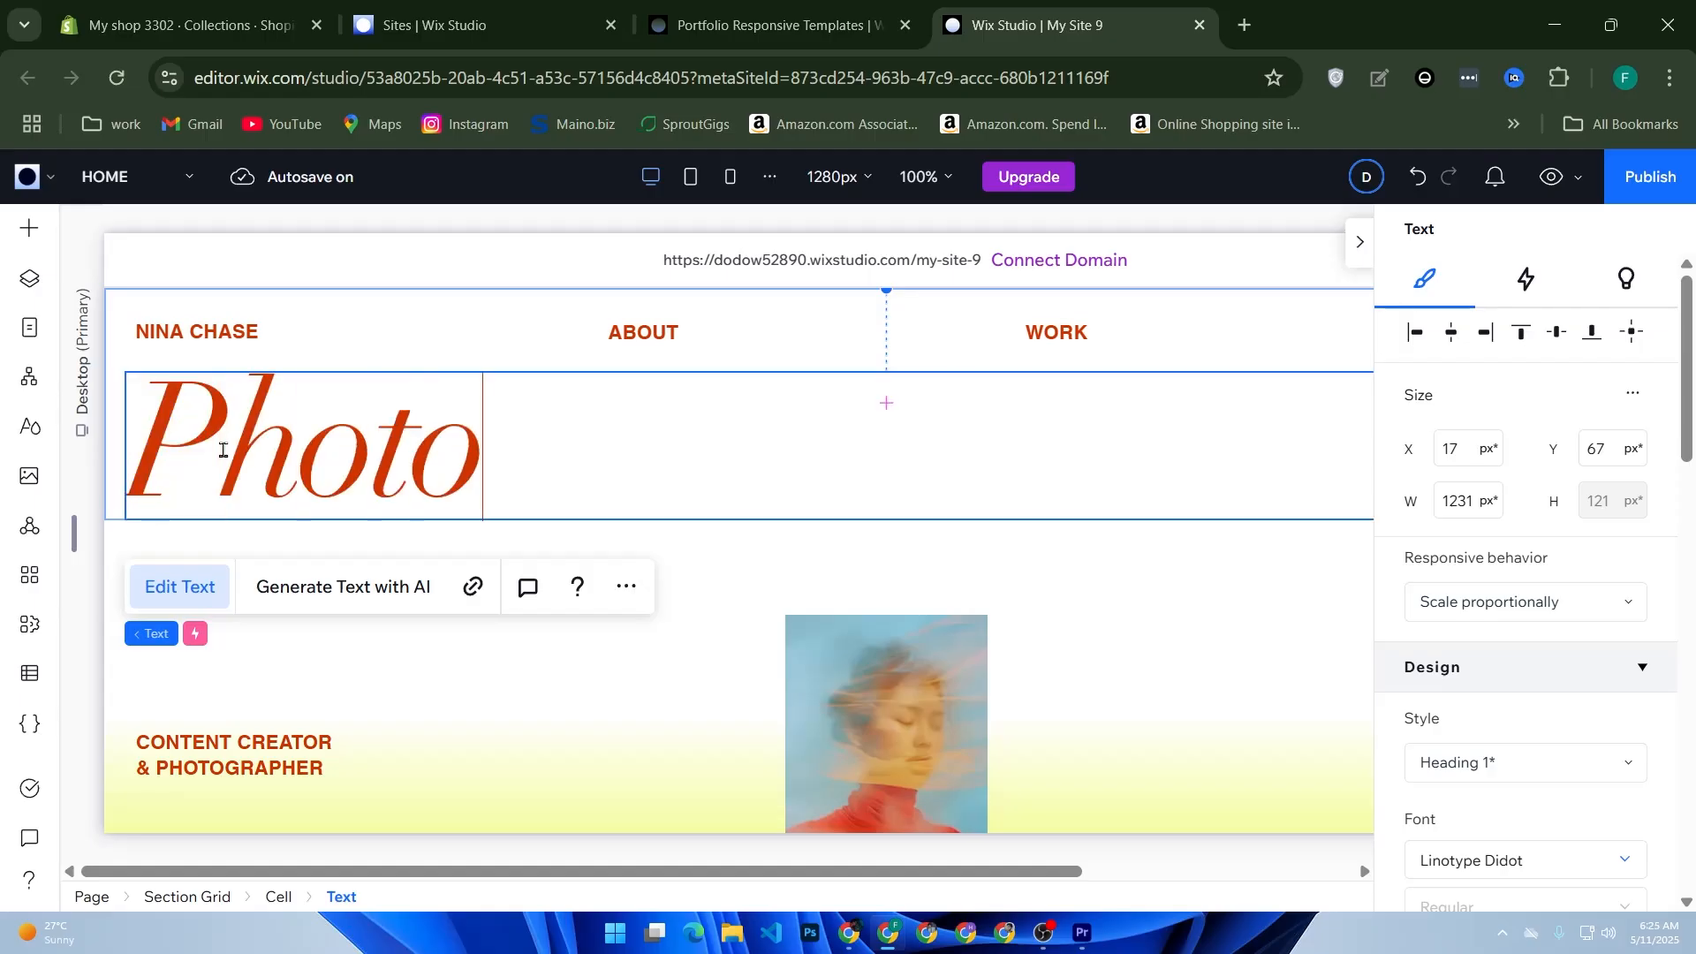
pyautogui.write('gra')
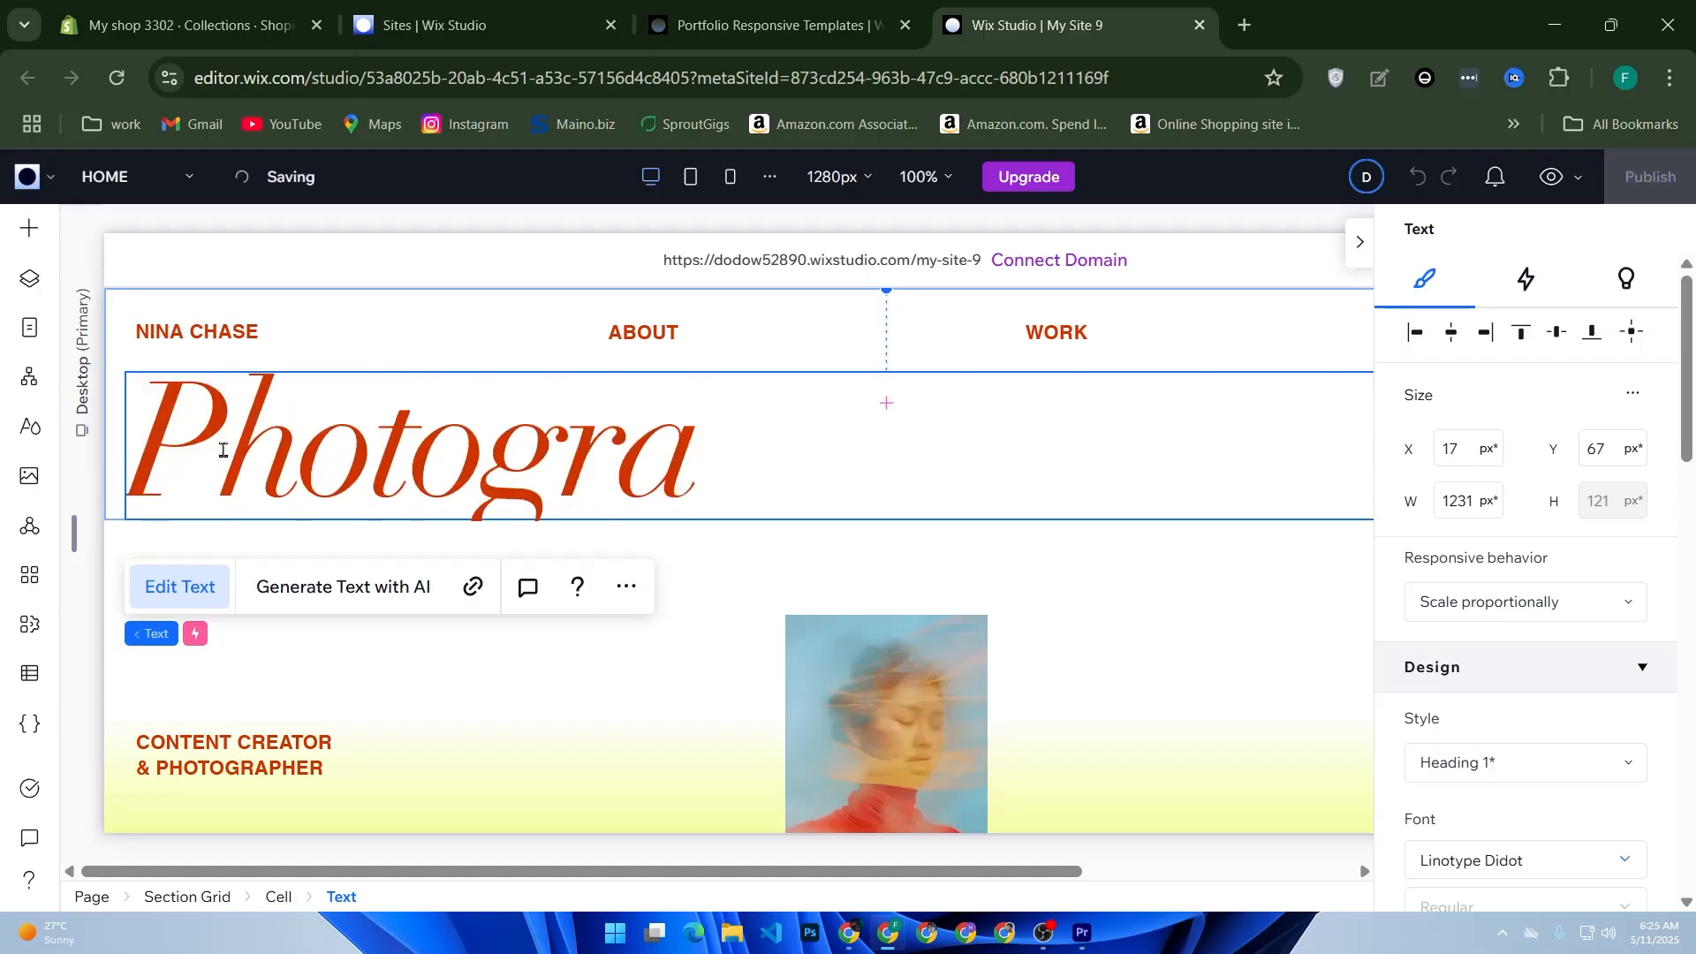
pyautogui.press('BackSpace')
pyautogui.press('BackSpace')
pyautogui.press('BackSpace')
pyautogui.press('BackSpace')
pyautogui.press('BackSpace')
pyautogui.press('BackSpace')
pyautogui.press('BackSpace')
pyautogui.press('BackSpace')
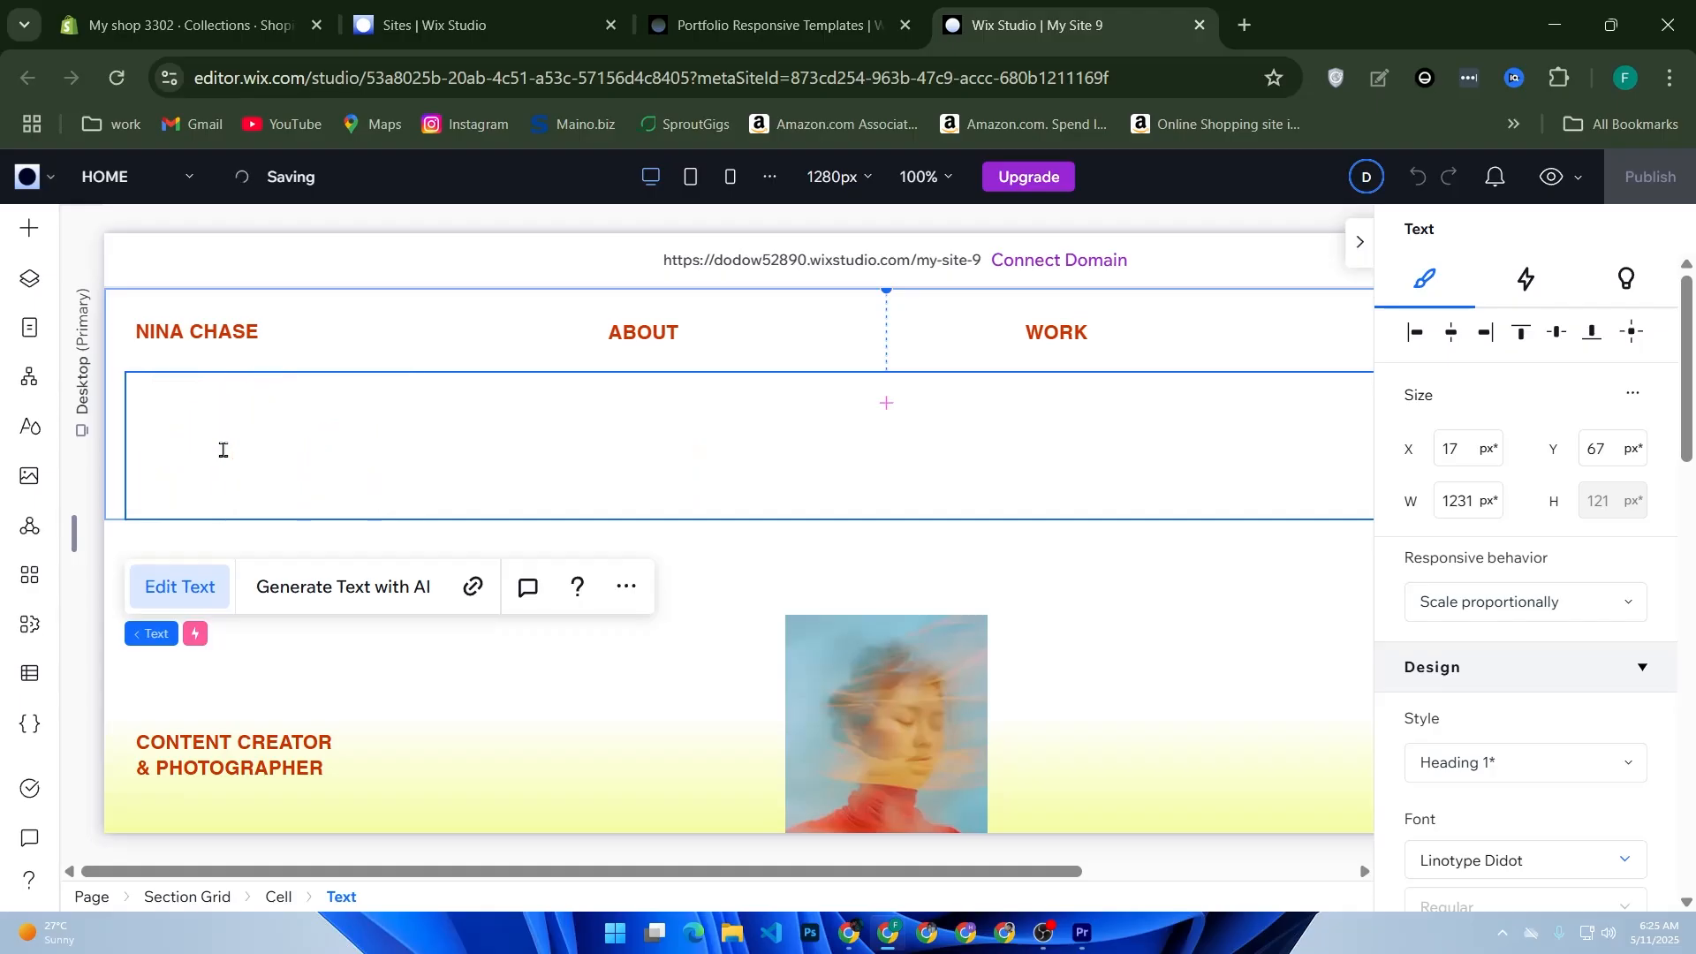
# Step: Enter "MyVIDEO EDITING" as the text of the large heading
pyautogui.write('MyVID')
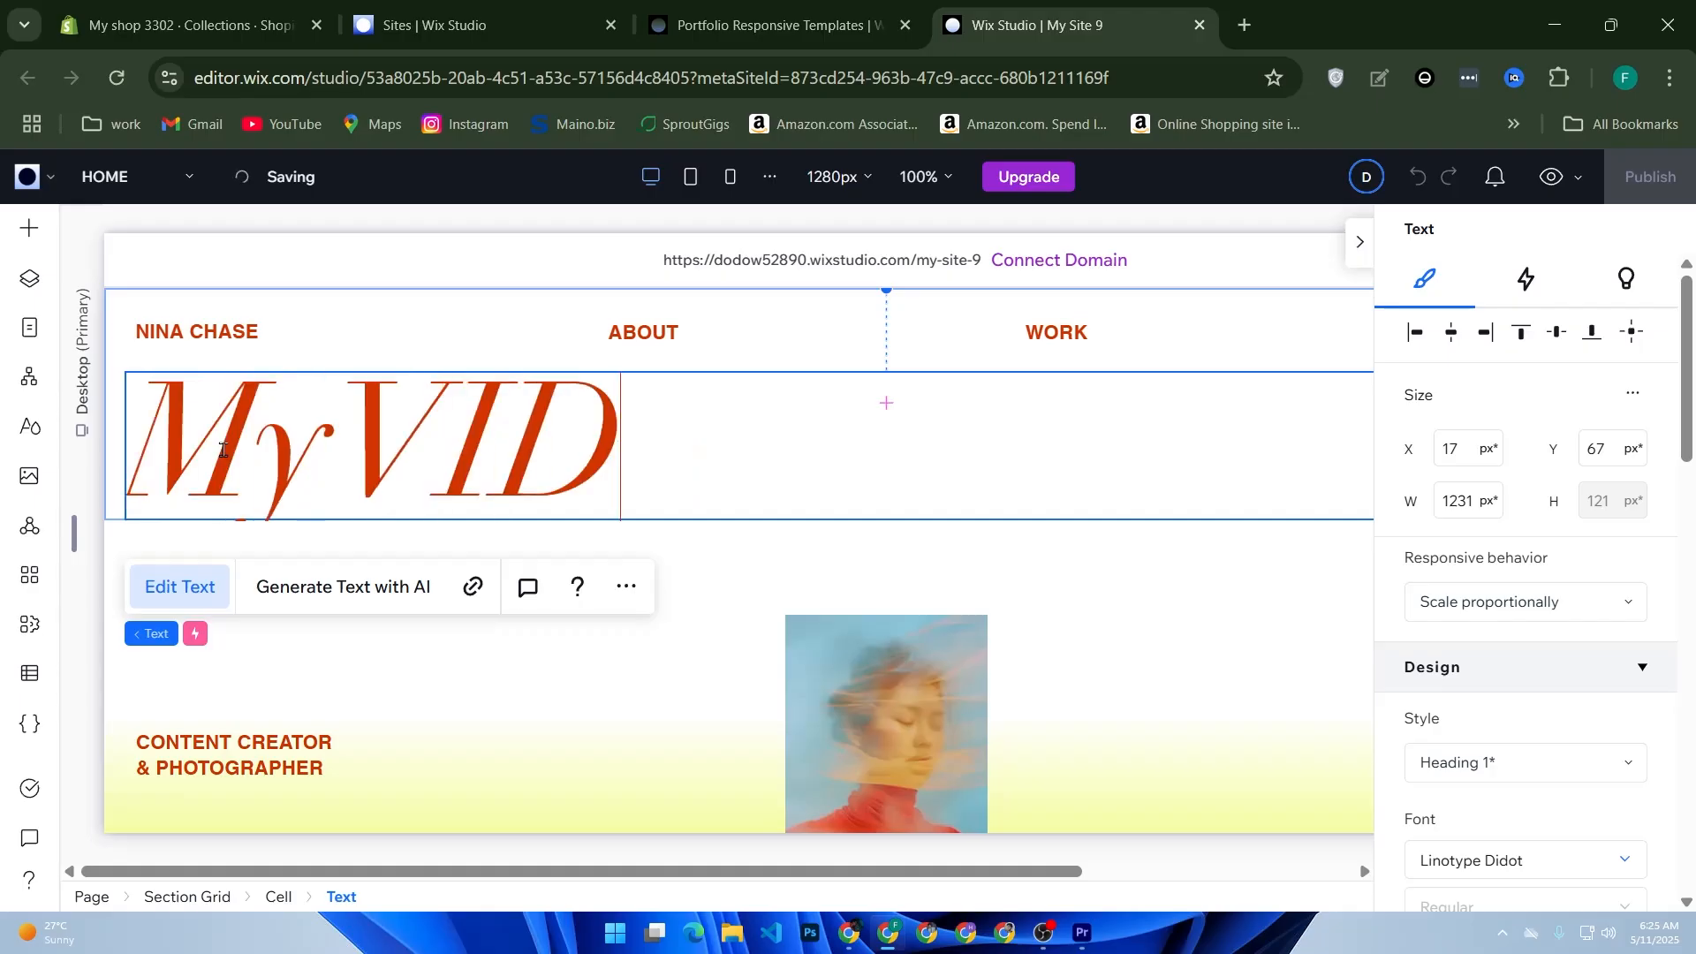
pyautogui.write('EO EDITING')
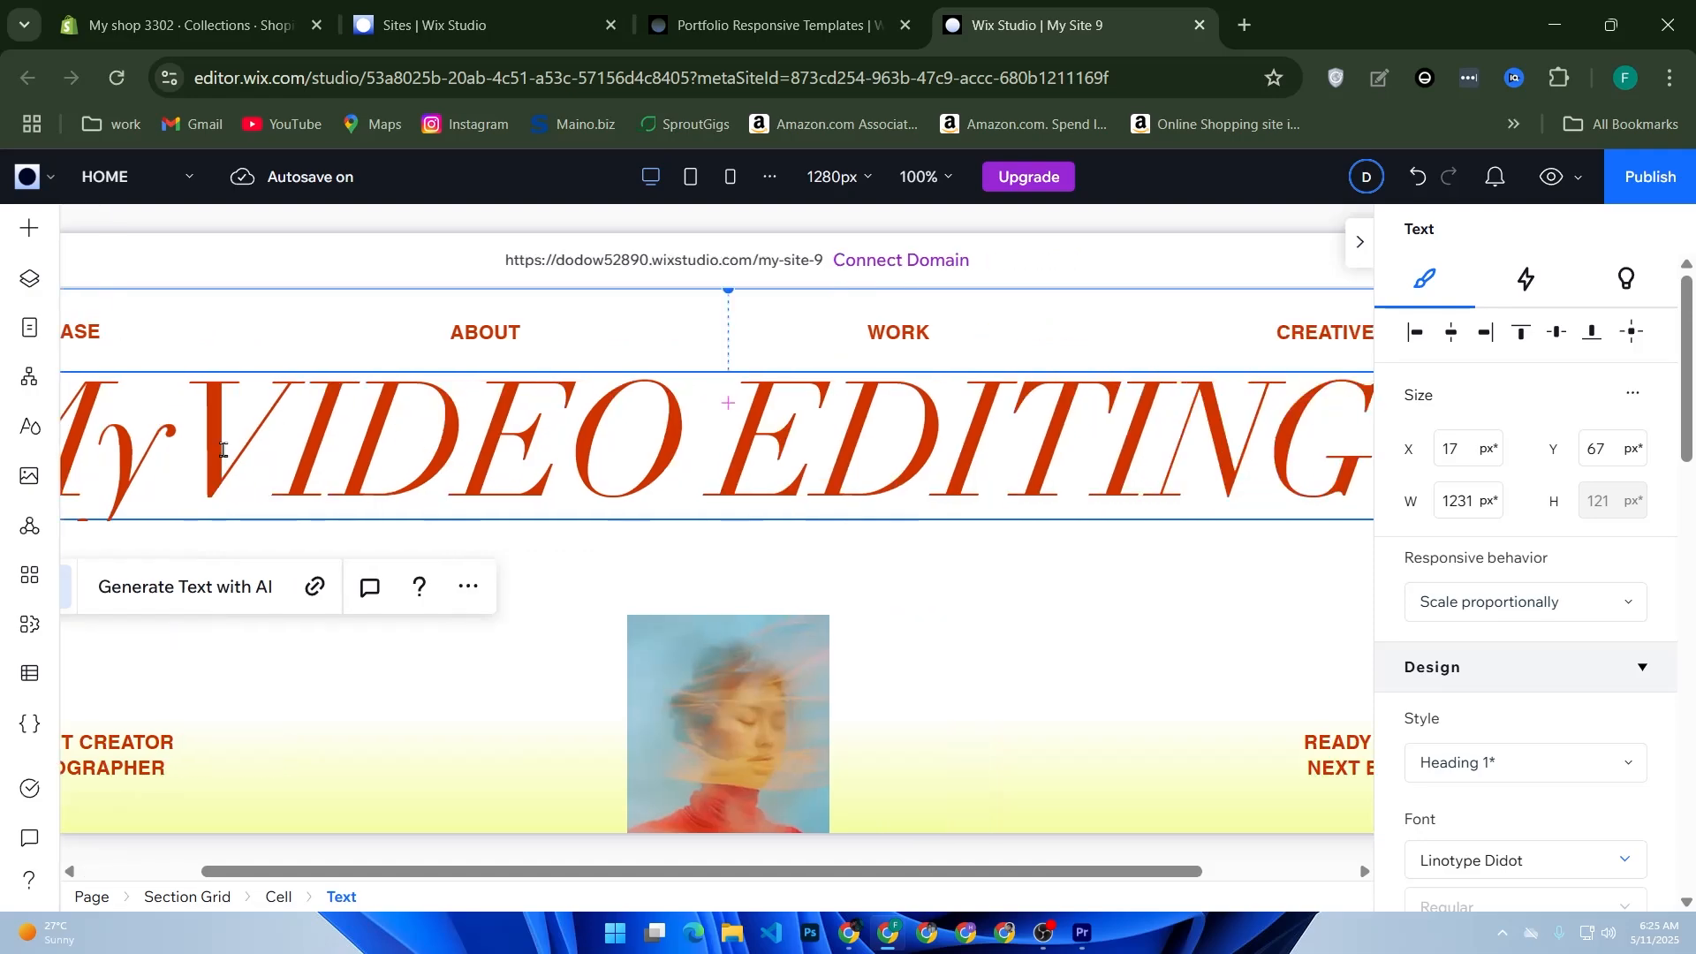
pyautogui.write('w')
# Step: Add a second line reading "web" to the heading text
pyautogui.press('BackSpace')
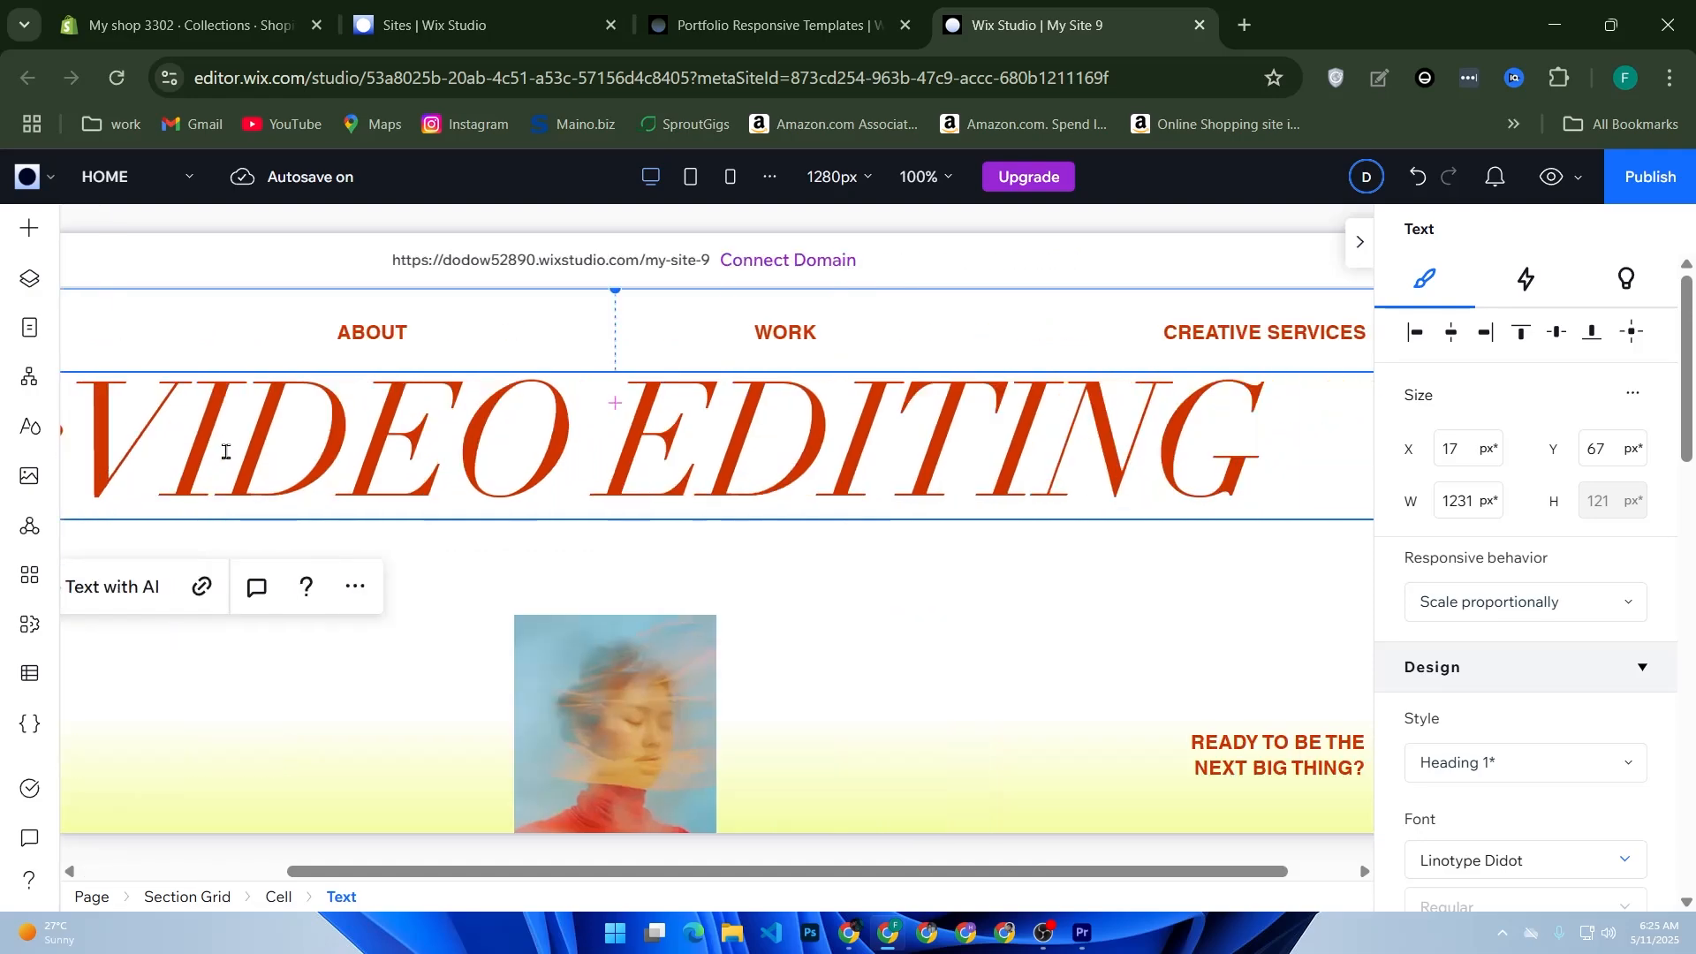
pyautogui.press('Return')
pyautogui.write('e')
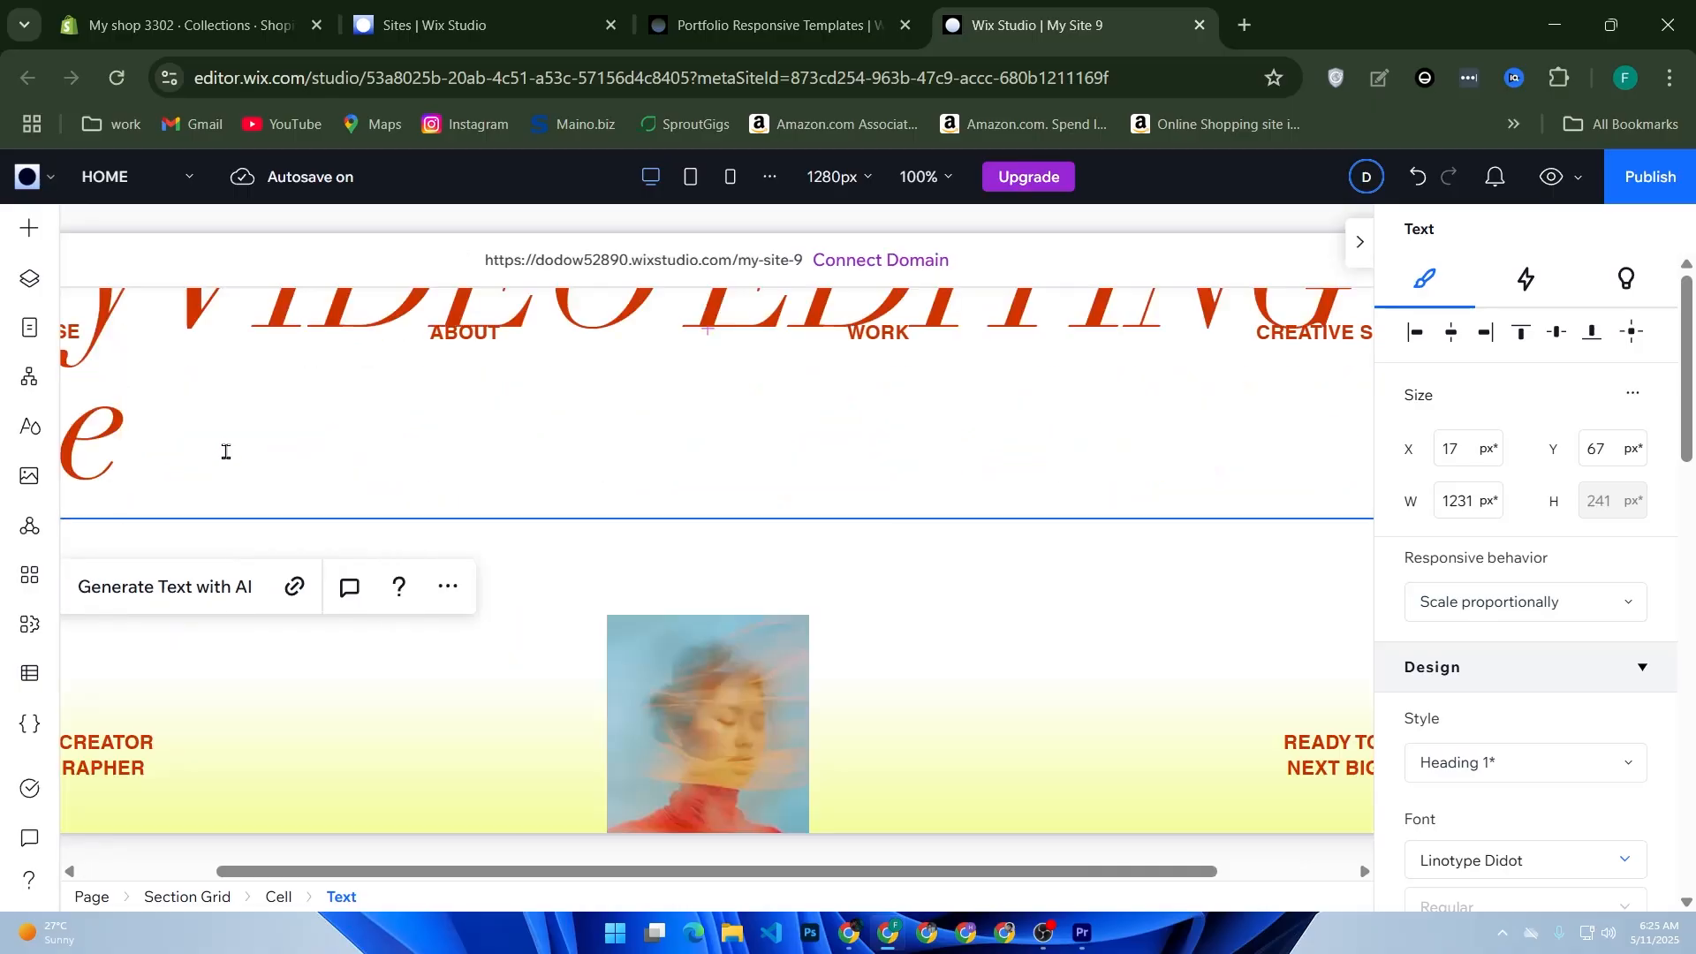
pyautogui.write('b')
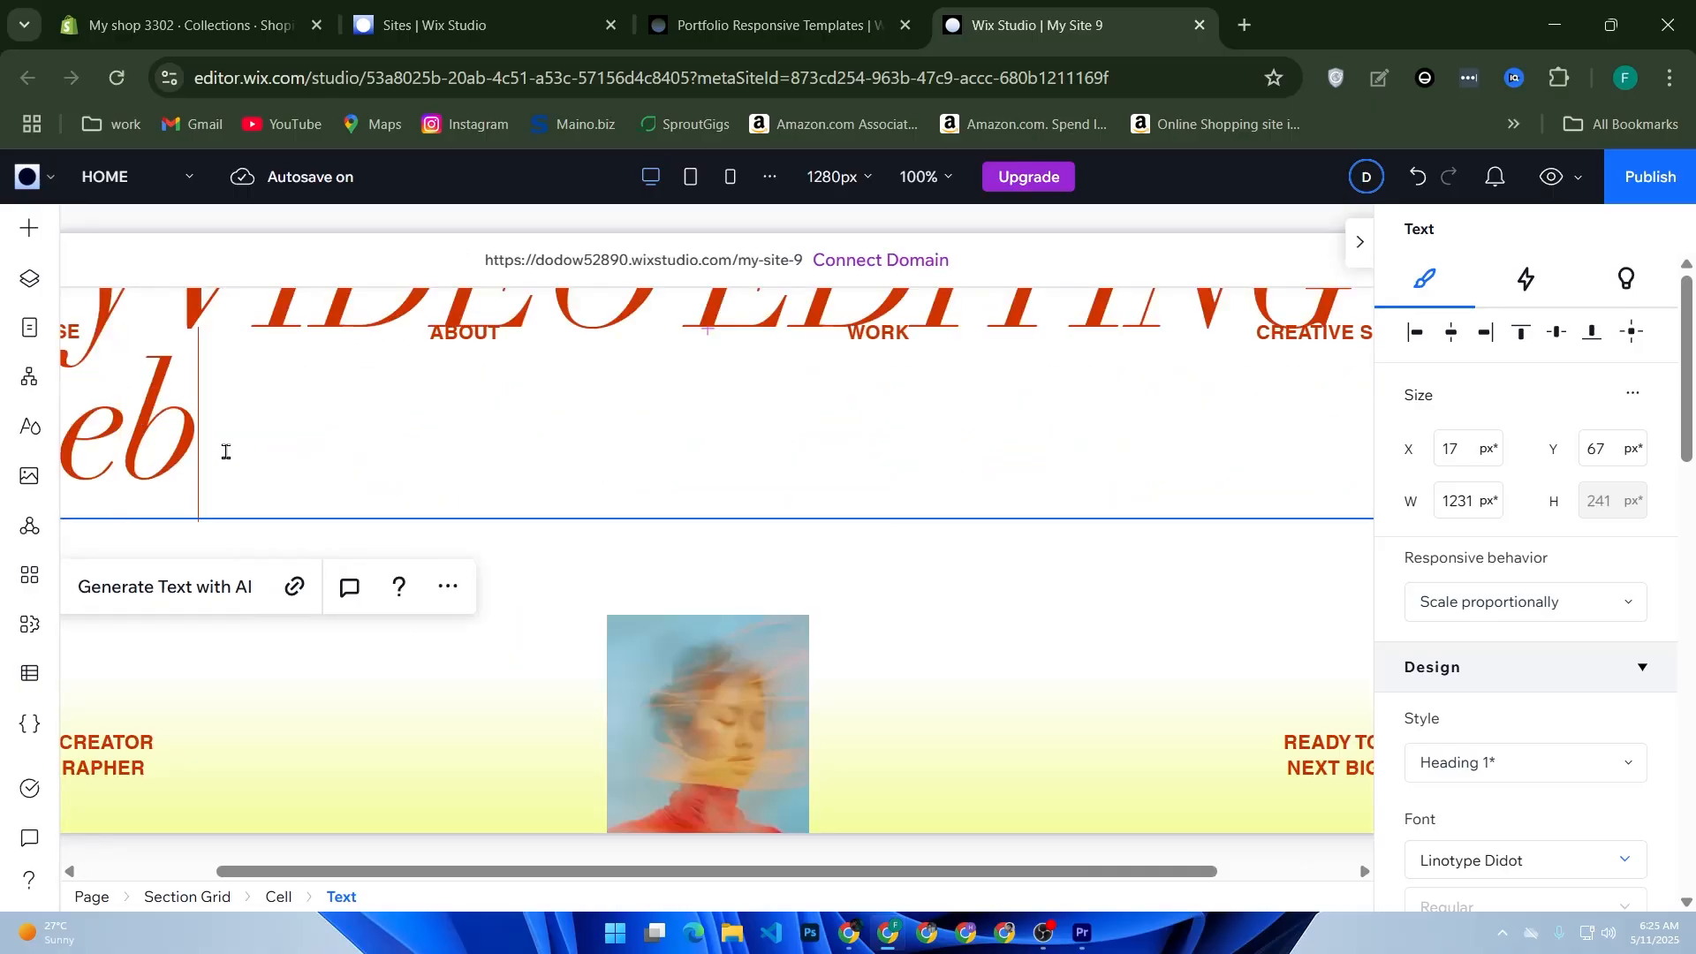
# Step: Set the heading's width to 1229 px, its X position to 18 px and its Y position to 0 px
pyautogui.hotkey('ctrl', 'a')
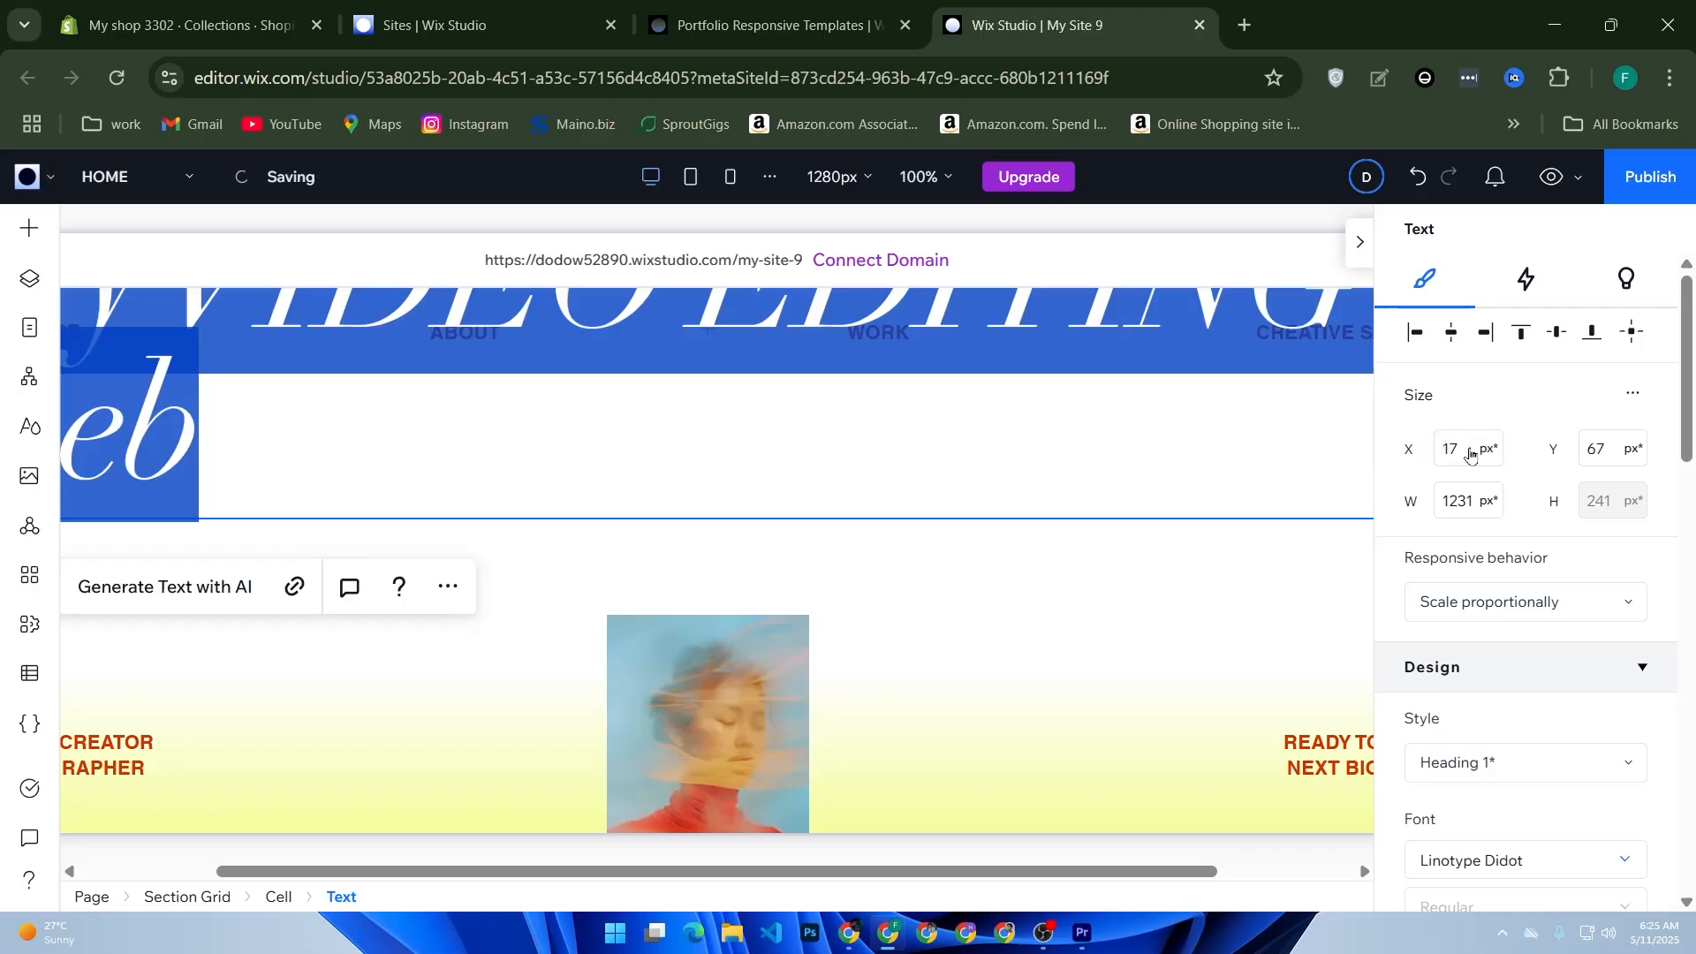
pyautogui.click(1464, 448)
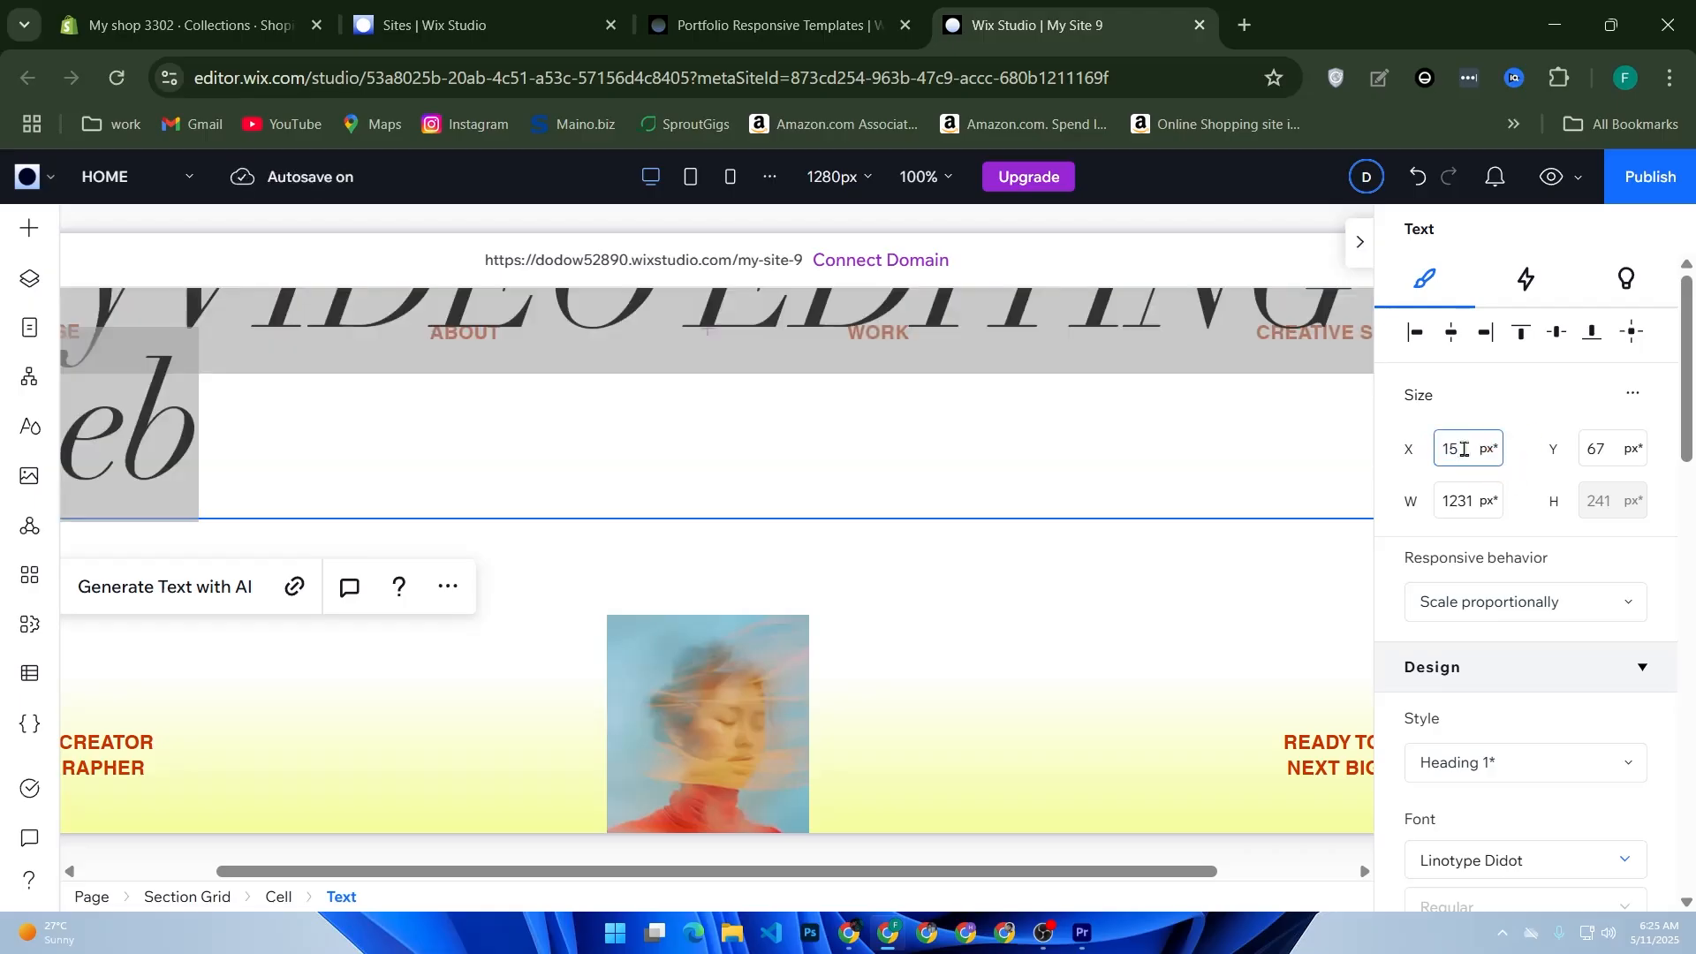
pyautogui.click(1485, 500)
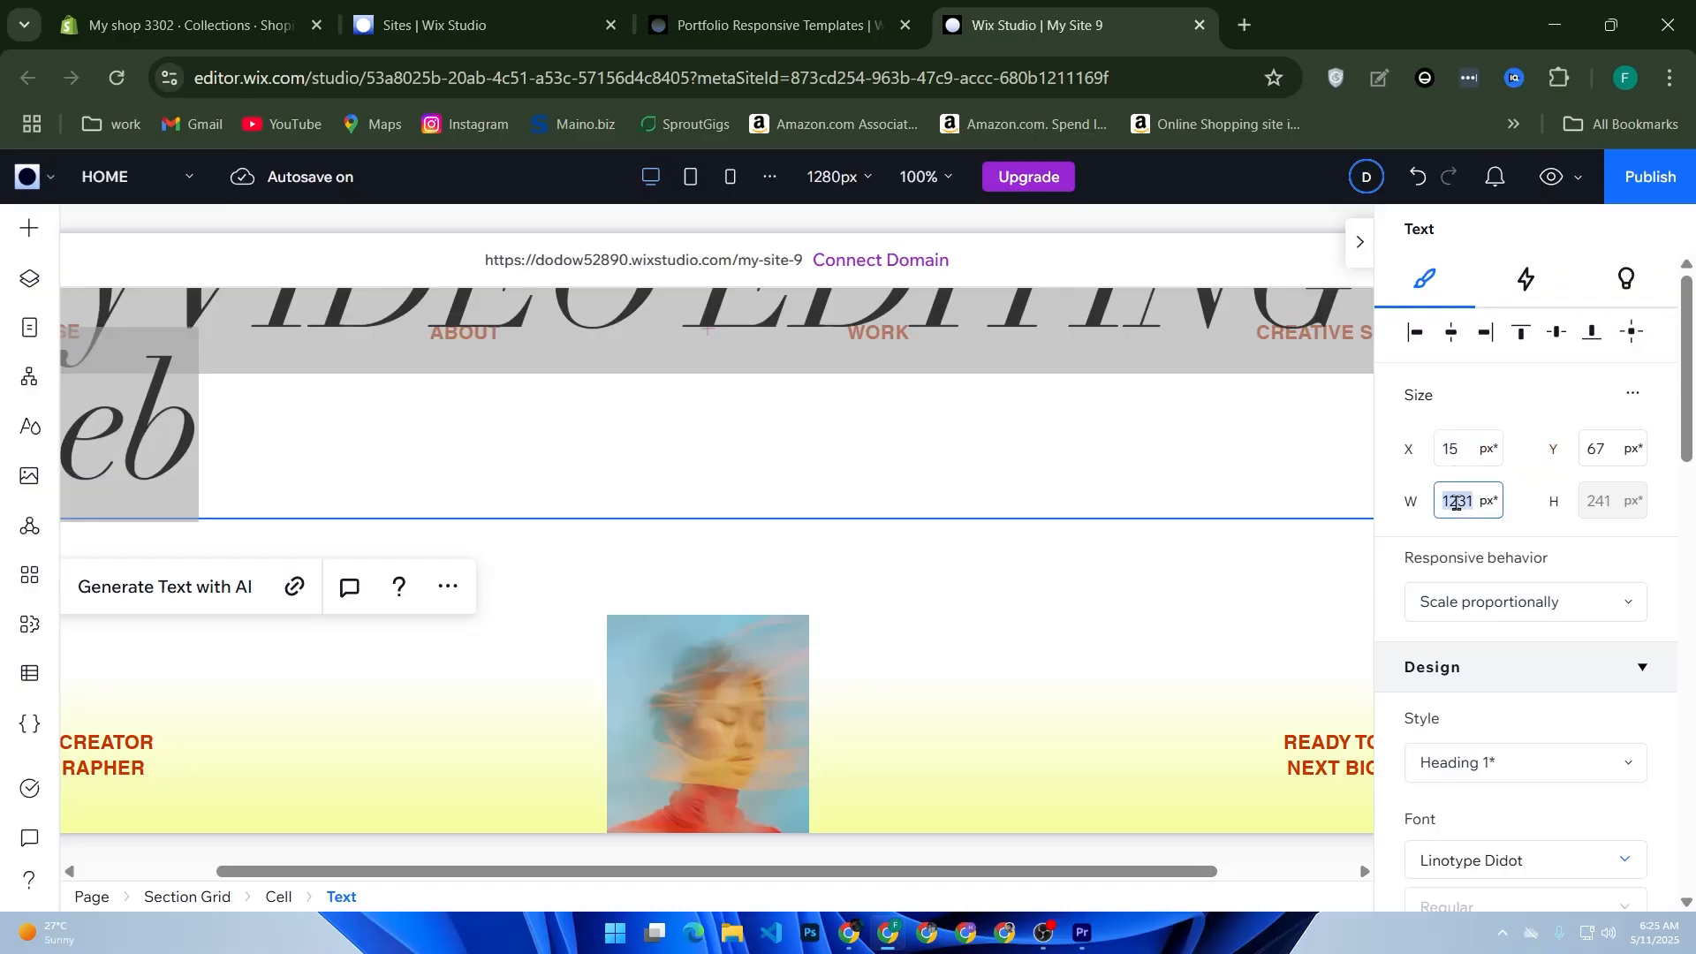
pyautogui.write('1229')
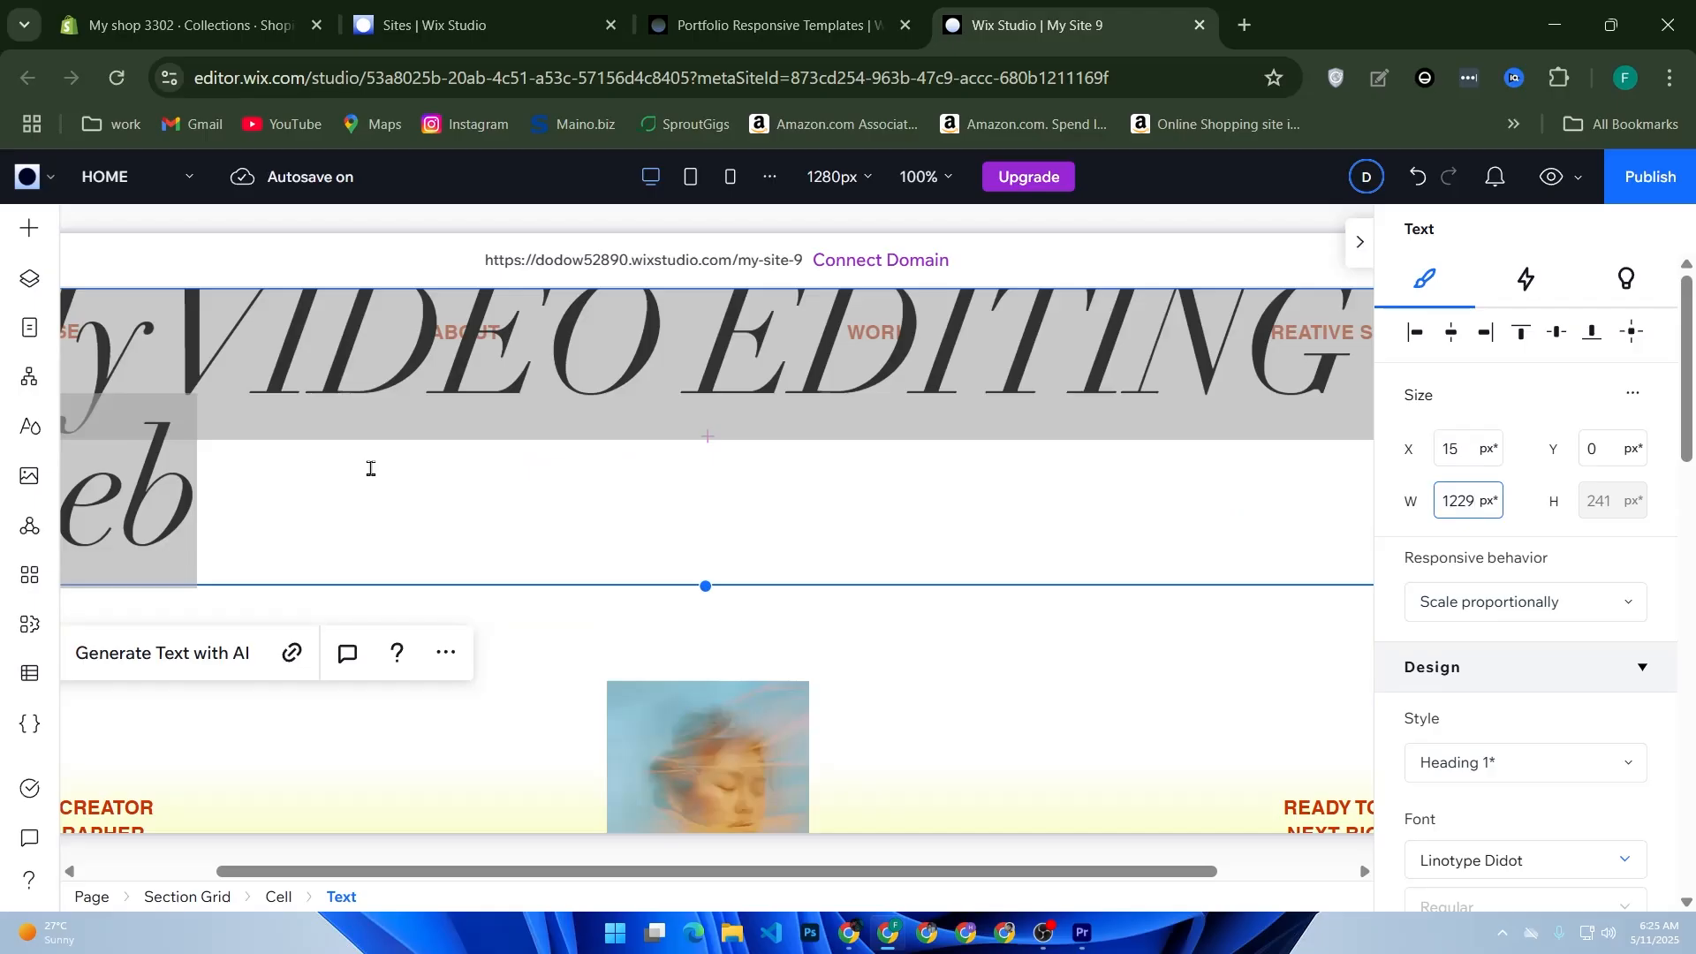
pyautogui.click(1592, 448)
pyautogui.click(1463, 412)
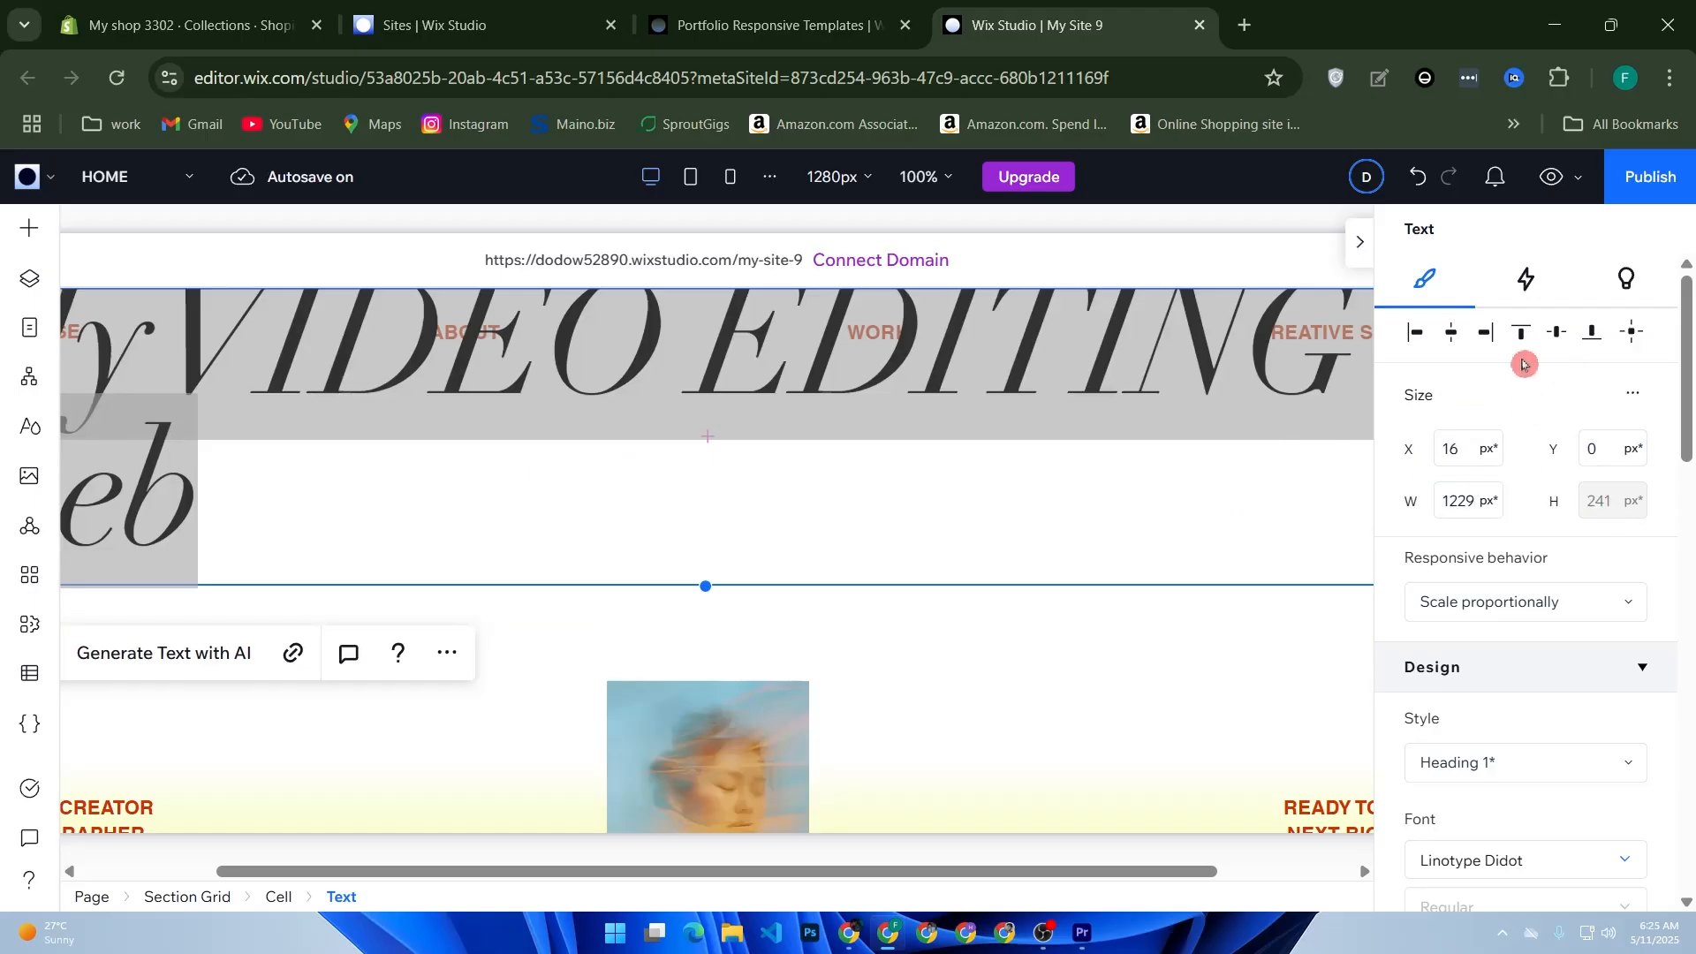
pyautogui.click(1451, 348)
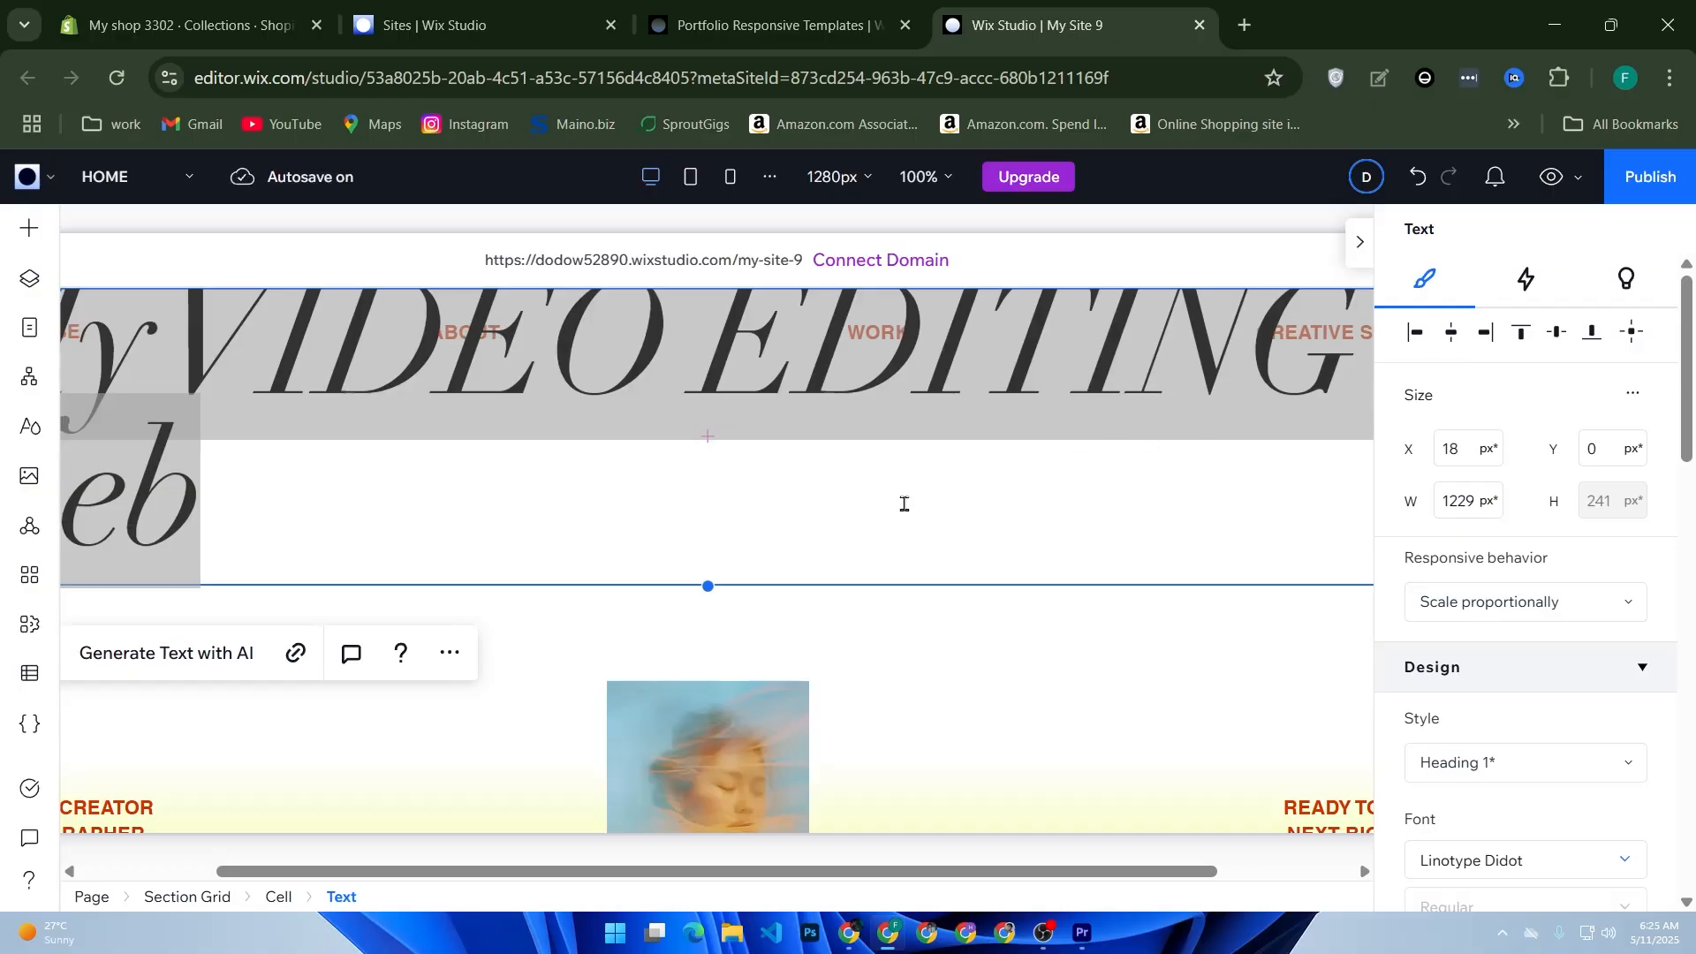
# Step: Delete the second line from the heading text
pyautogui.click(252, 526)
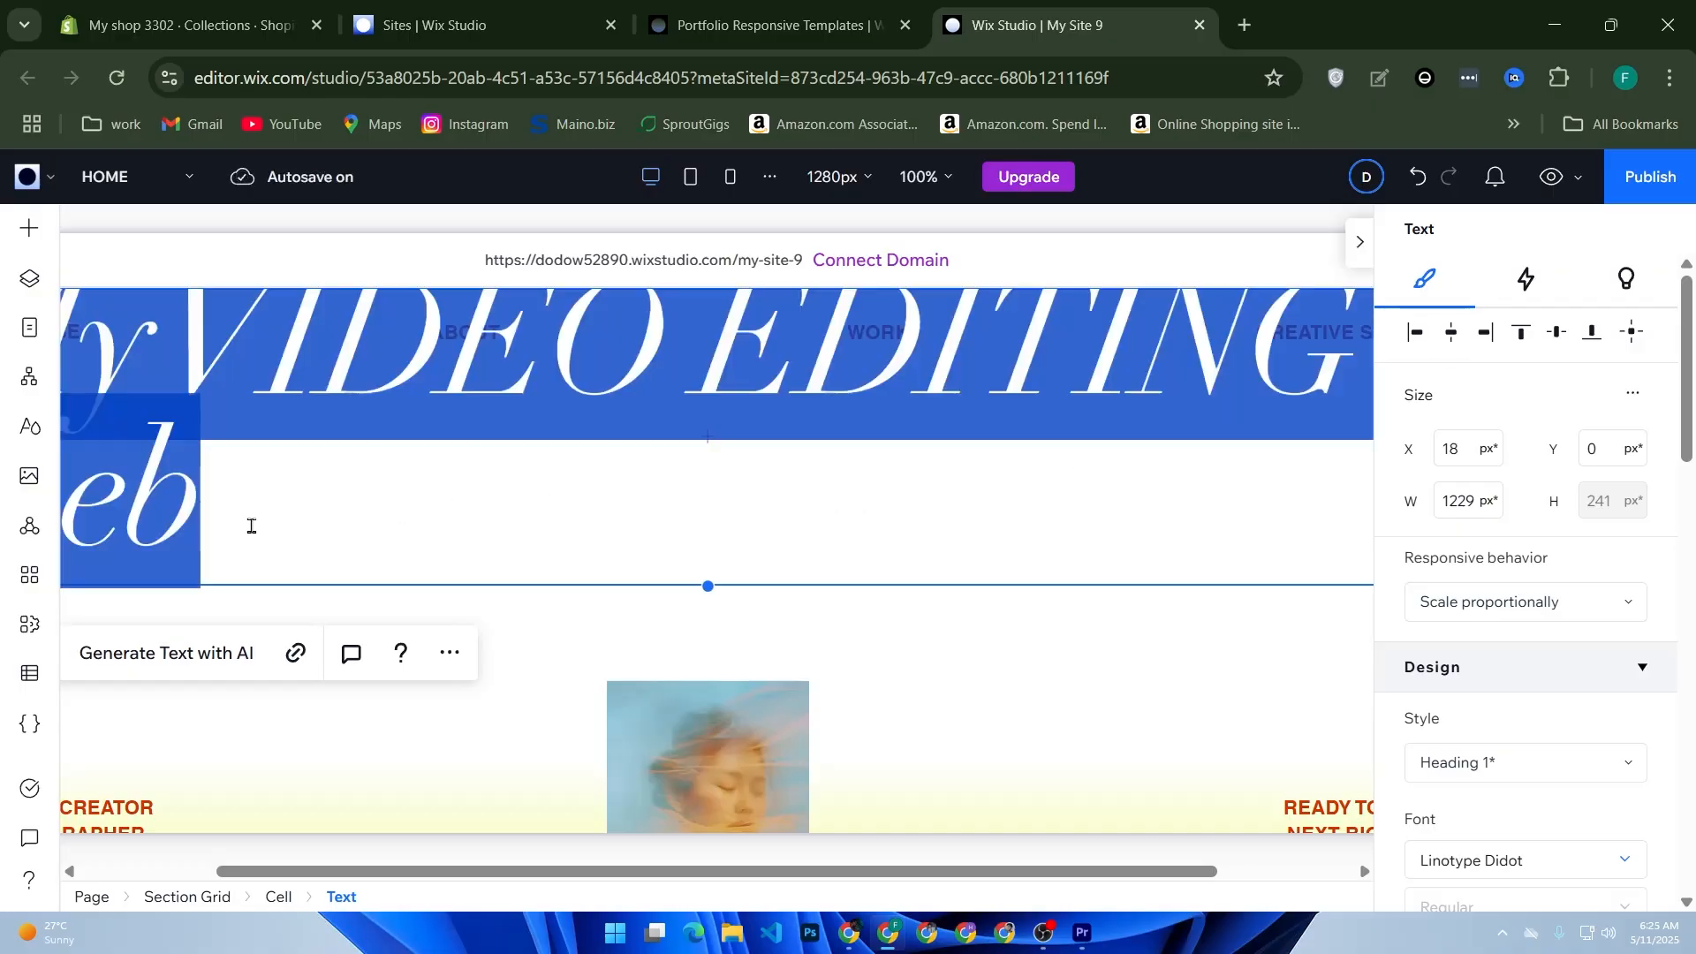
pyautogui.press('BackSpace')
pyautogui.press('BackSpace')
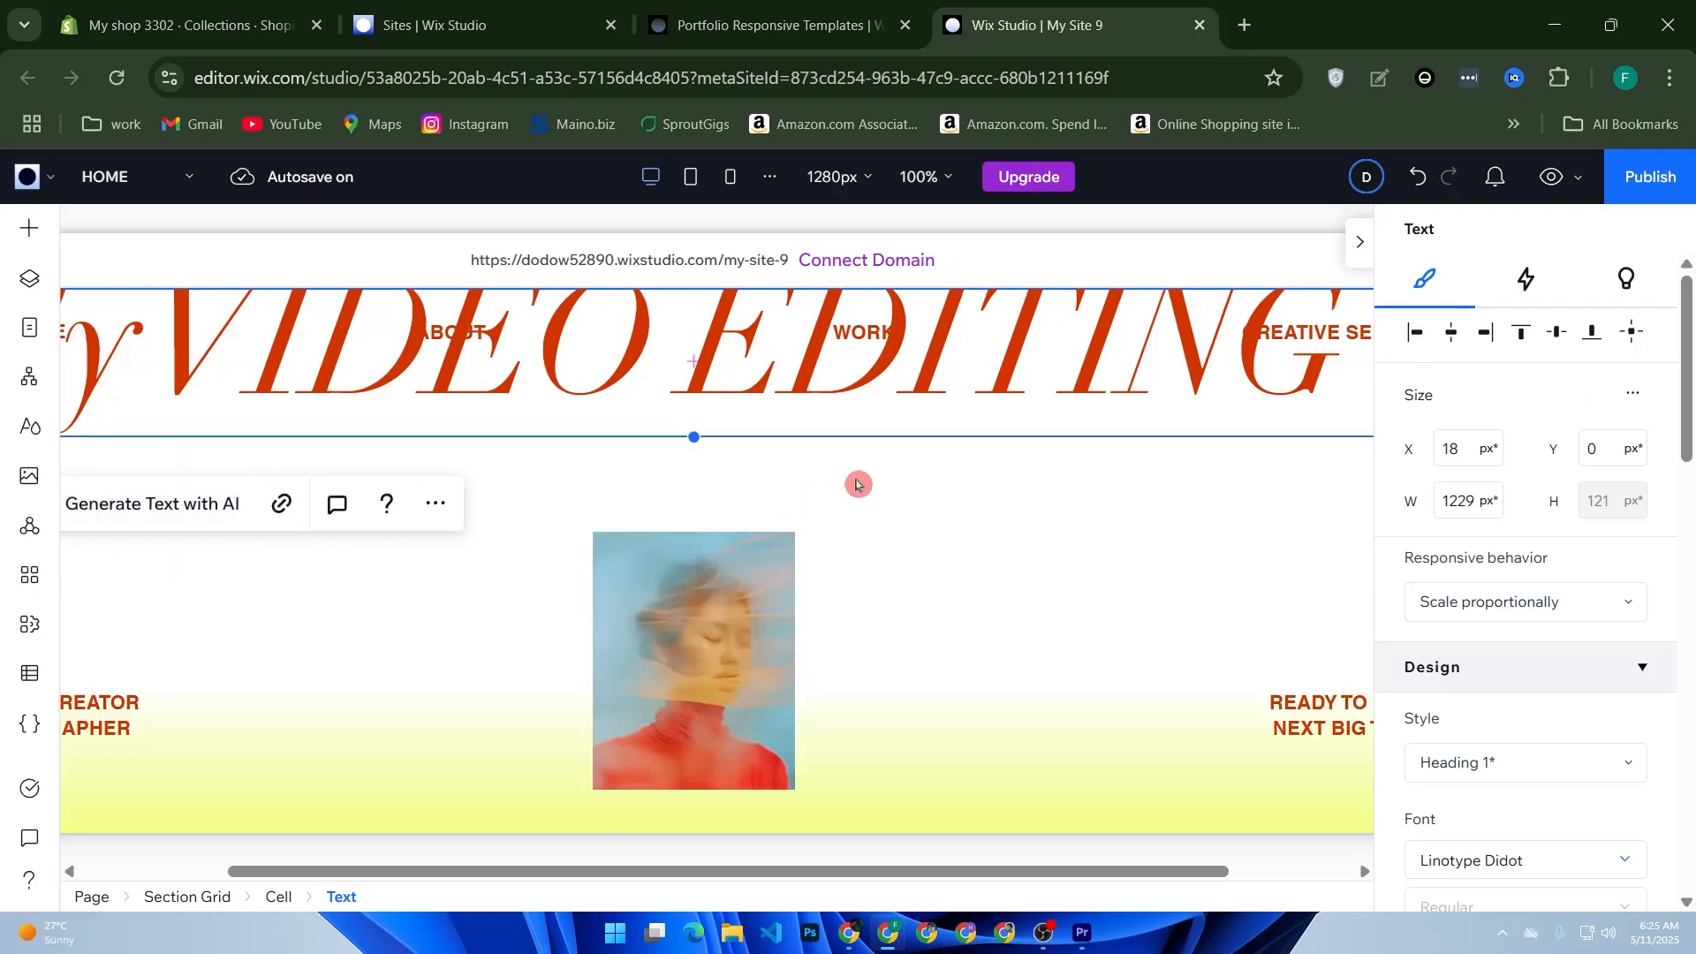
# Step: Collapse the text settings and move the heading down to sit just below the navigation links
pyautogui.click(1359, 242)
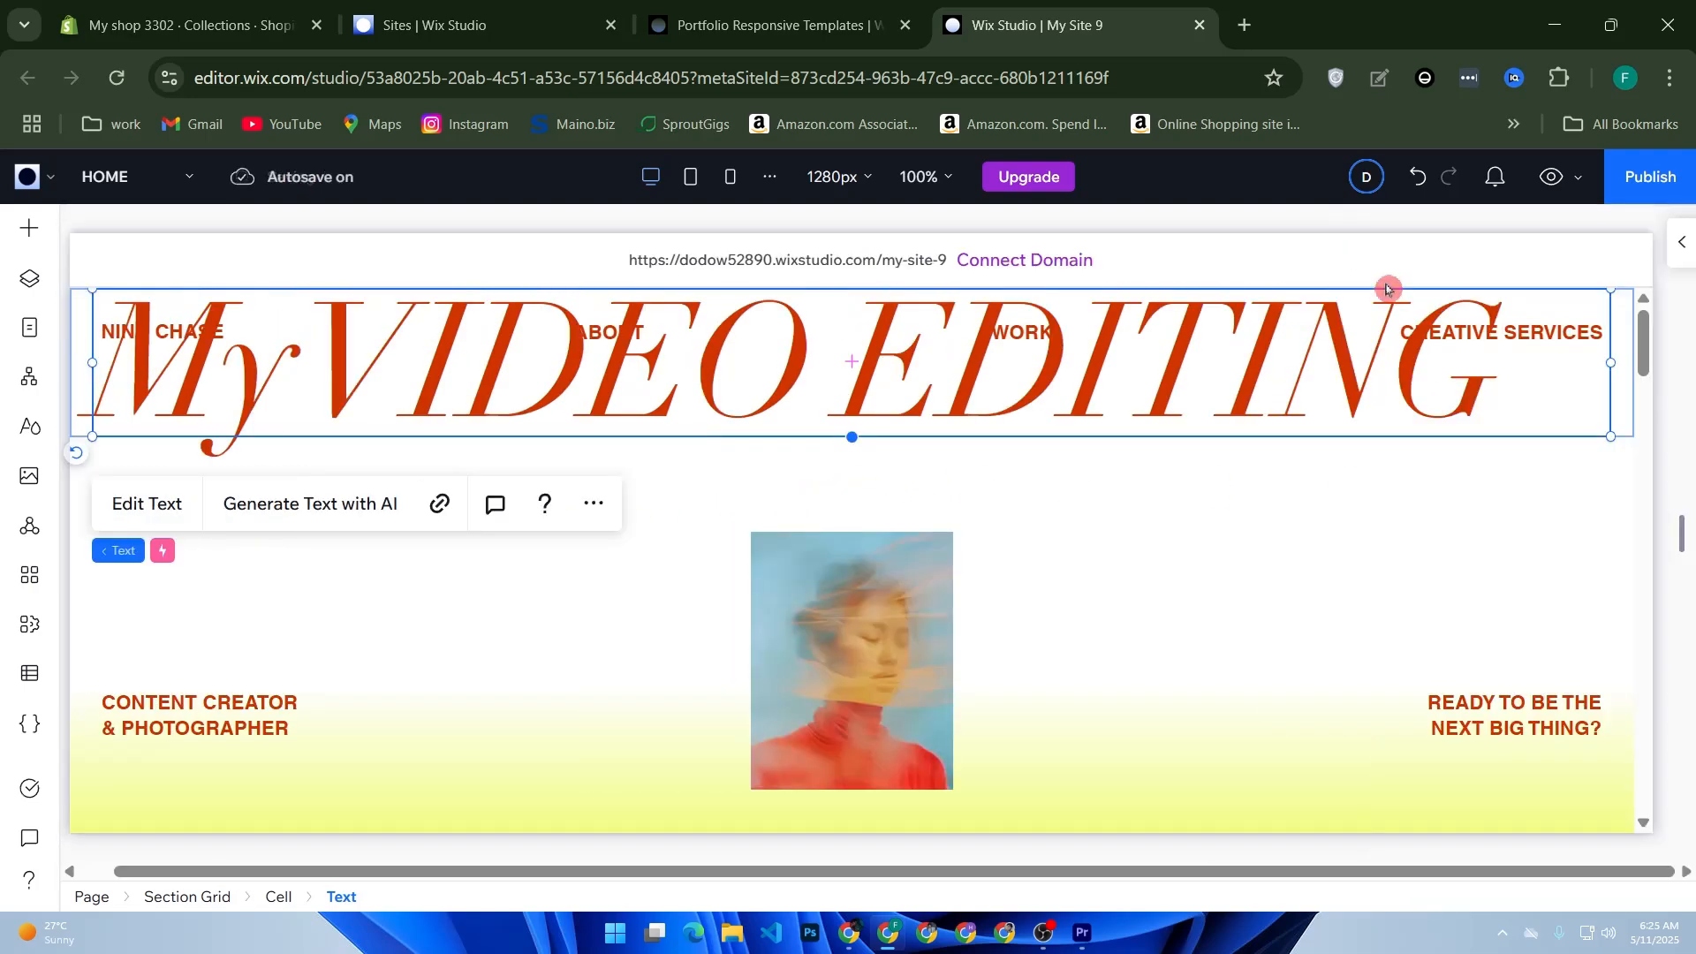
pyautogui.moveTo(1064, 394); pyautogui.dragTo(1052, 447)
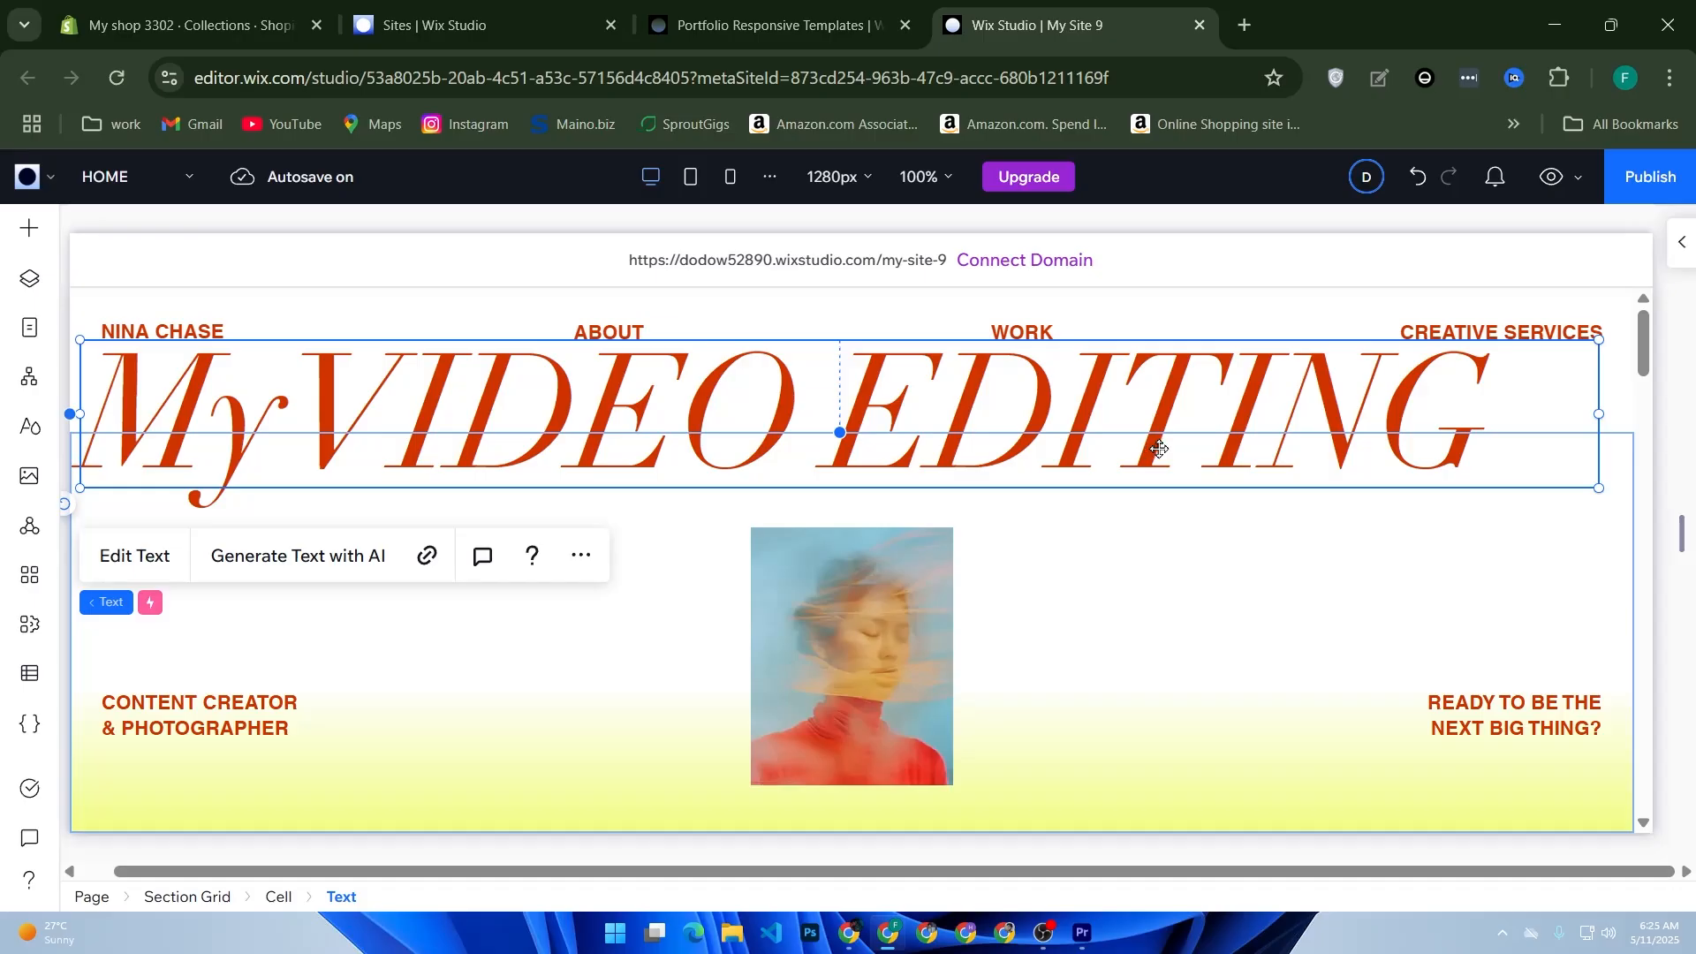
# Step: Open the media chooser for the container holding the large orange image in the Projects section
pyautogui.scroll(-2, 1199, 481)
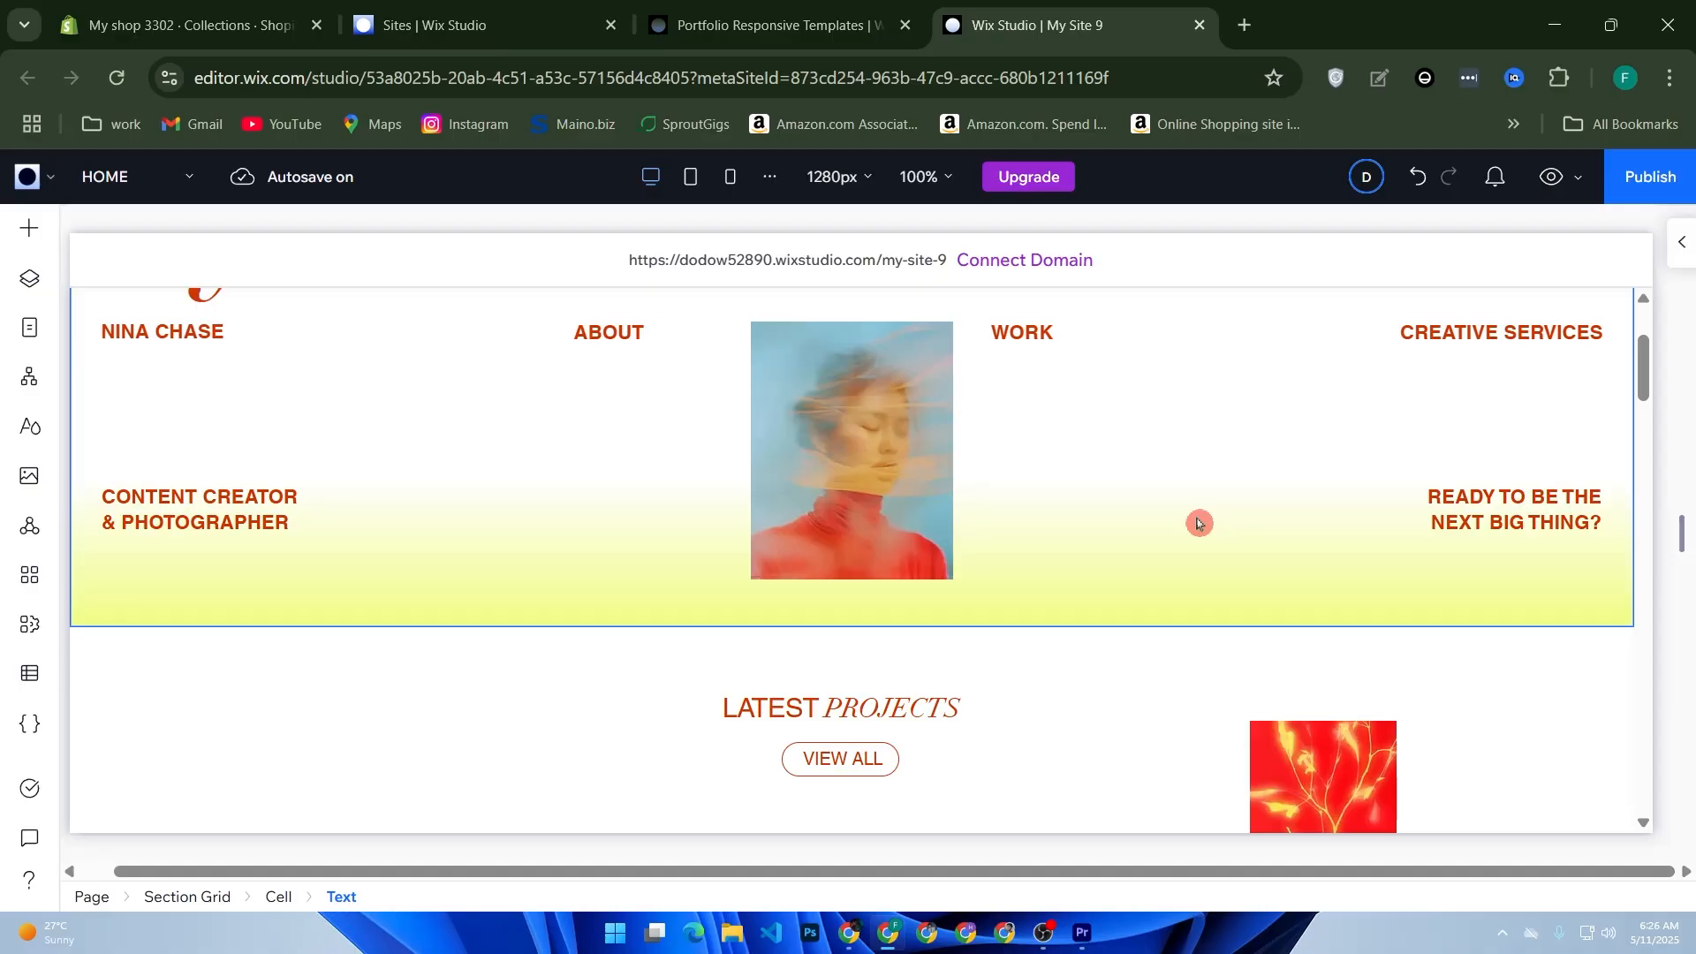
pyautogui.scroll(-4, 1011, 586)
pyautogui.scroll(-2, 807, 598)
pyautogui.scroll(2, 539, 584)
pyautogui.scroll(-2, 539, 585)
pyautogui.click(458, 570)
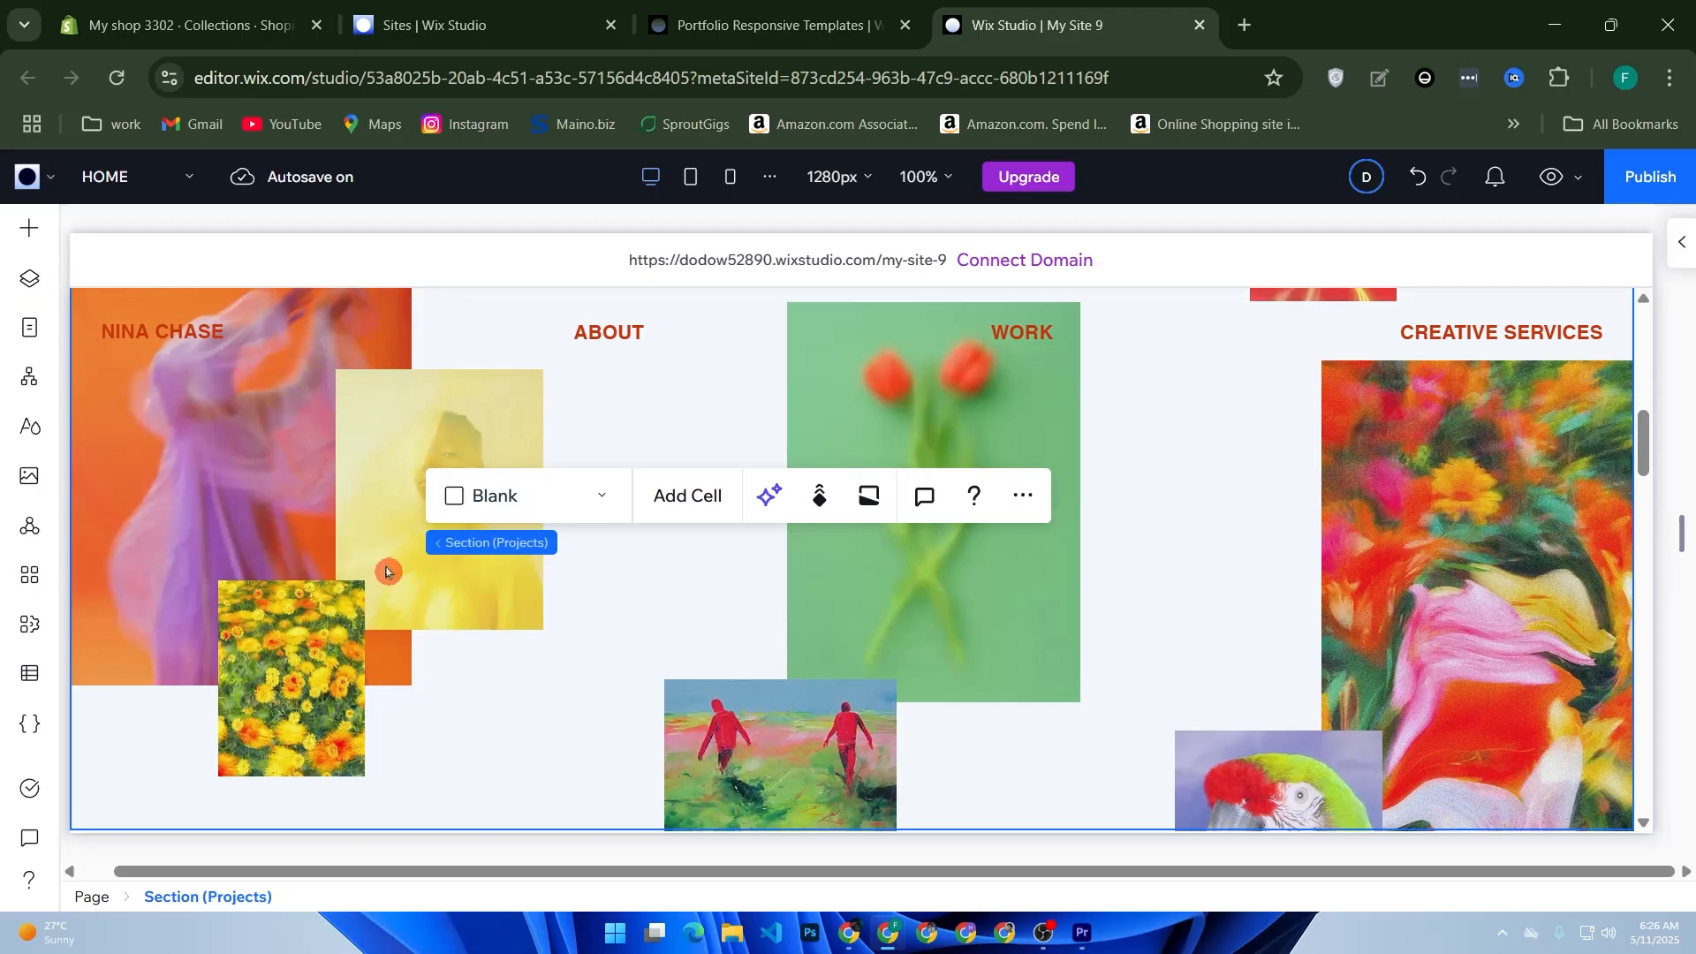
pyautogui.click(291, 484)
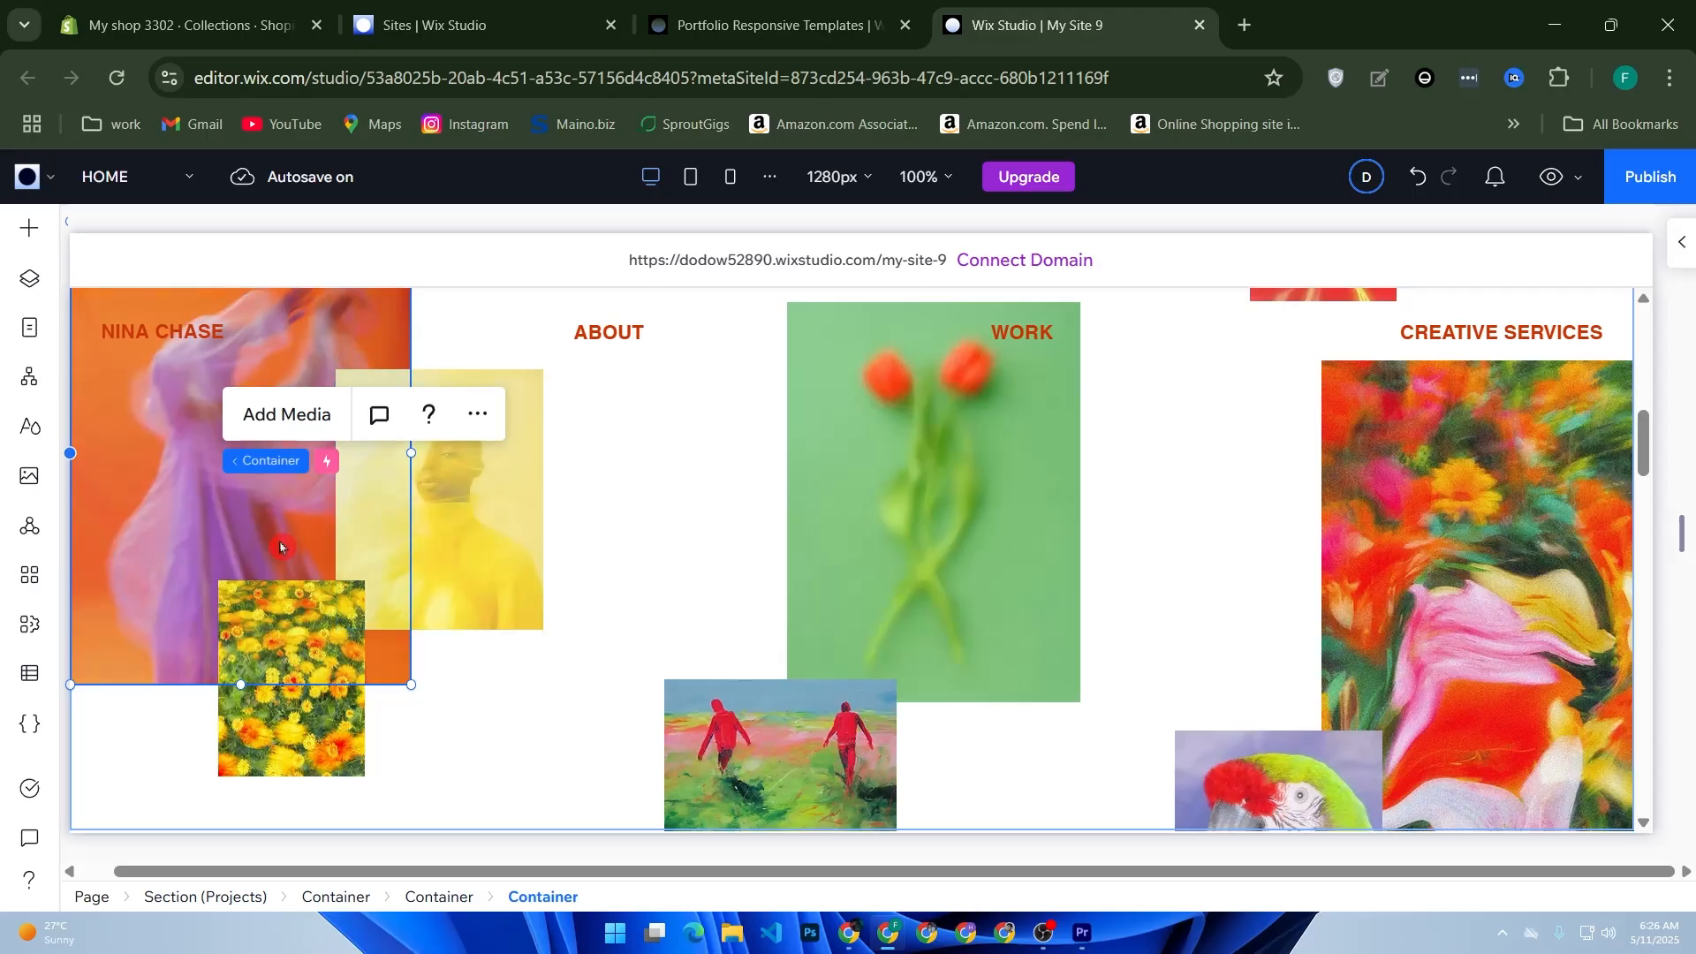
pyautogui.scroll(2, 290, 545)
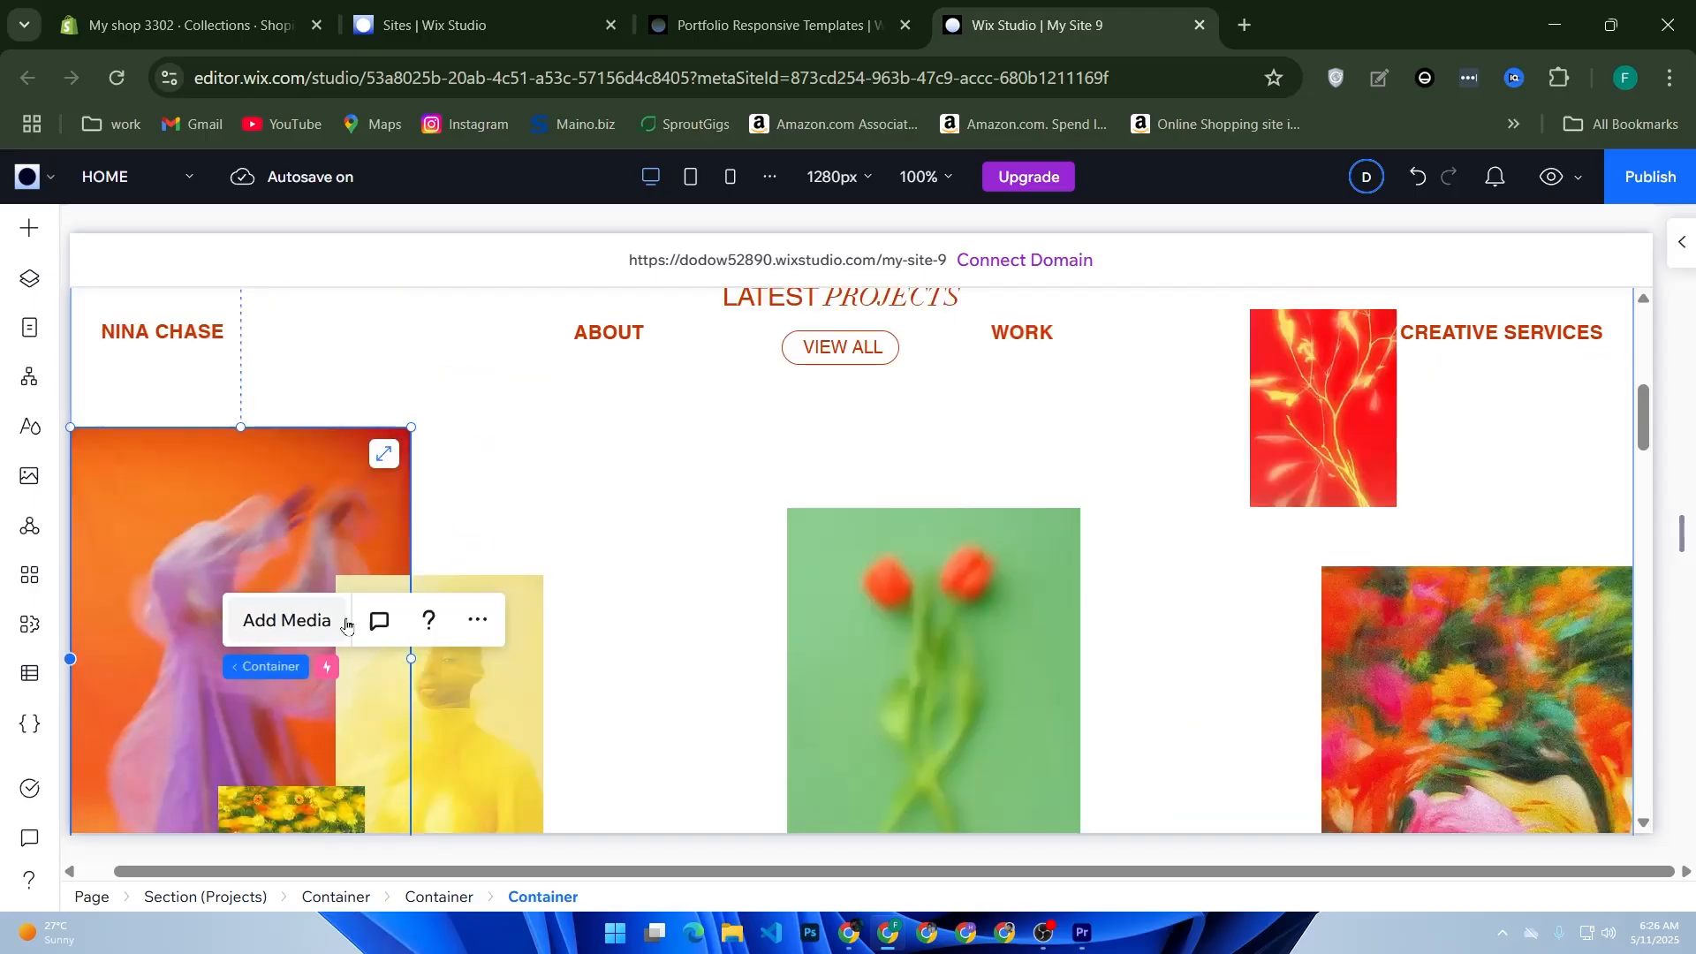
pyautogui.click(259, 631)
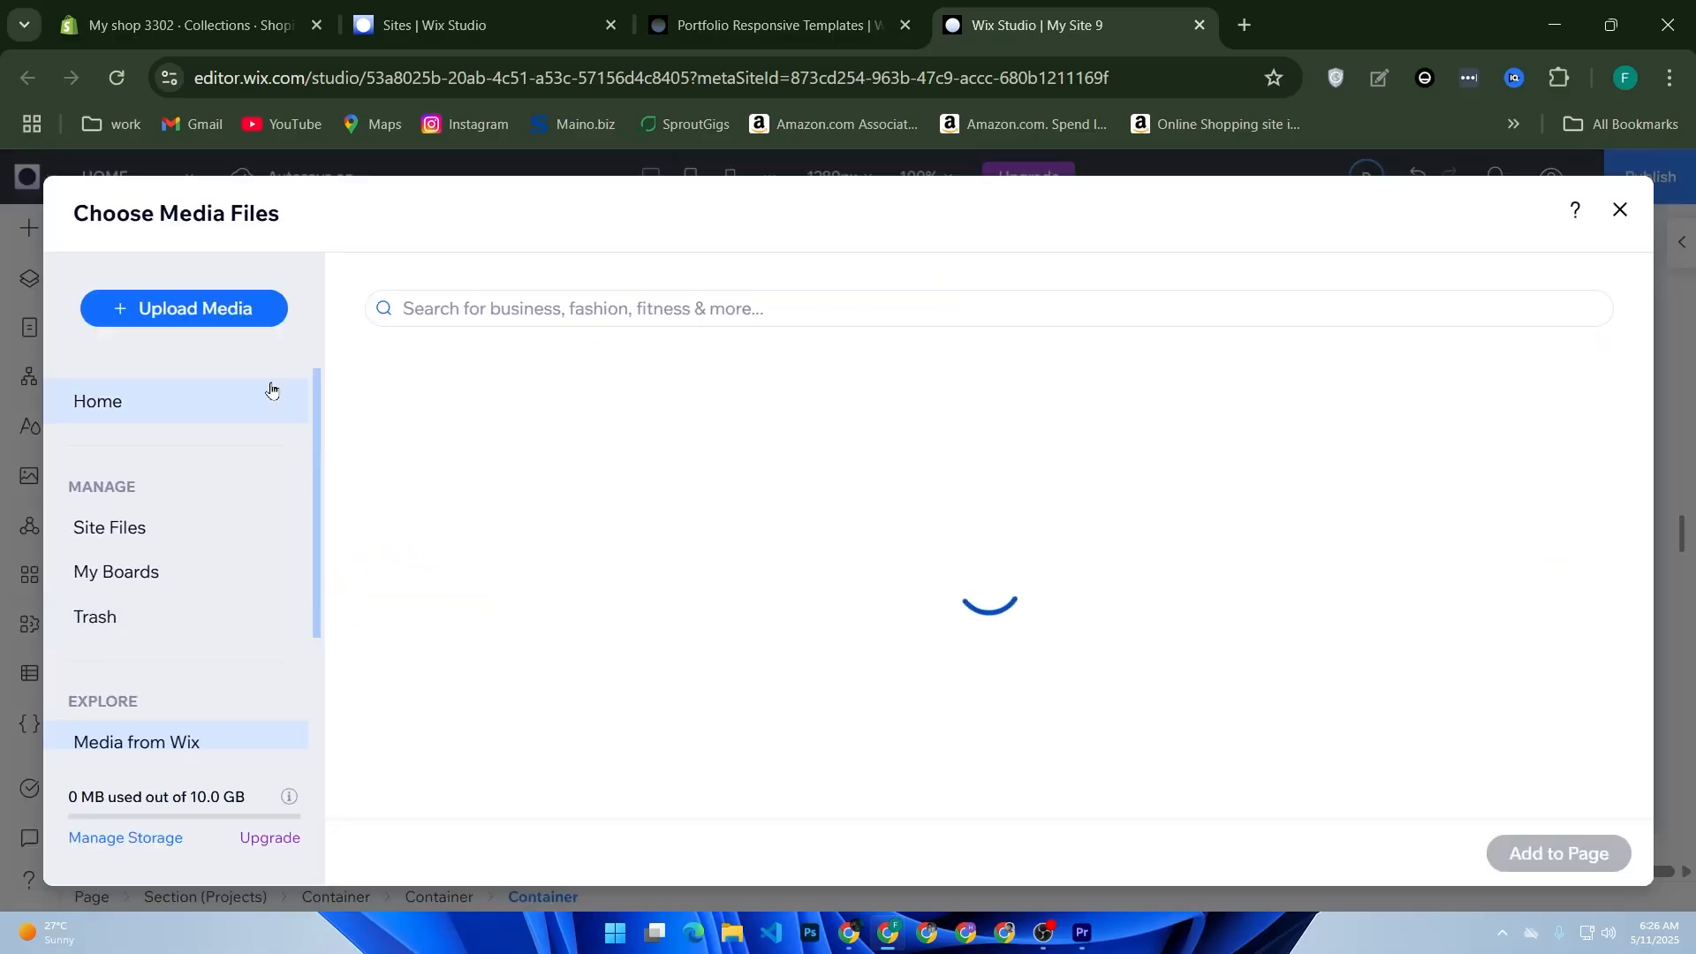
pyautogui.click(240, 321)
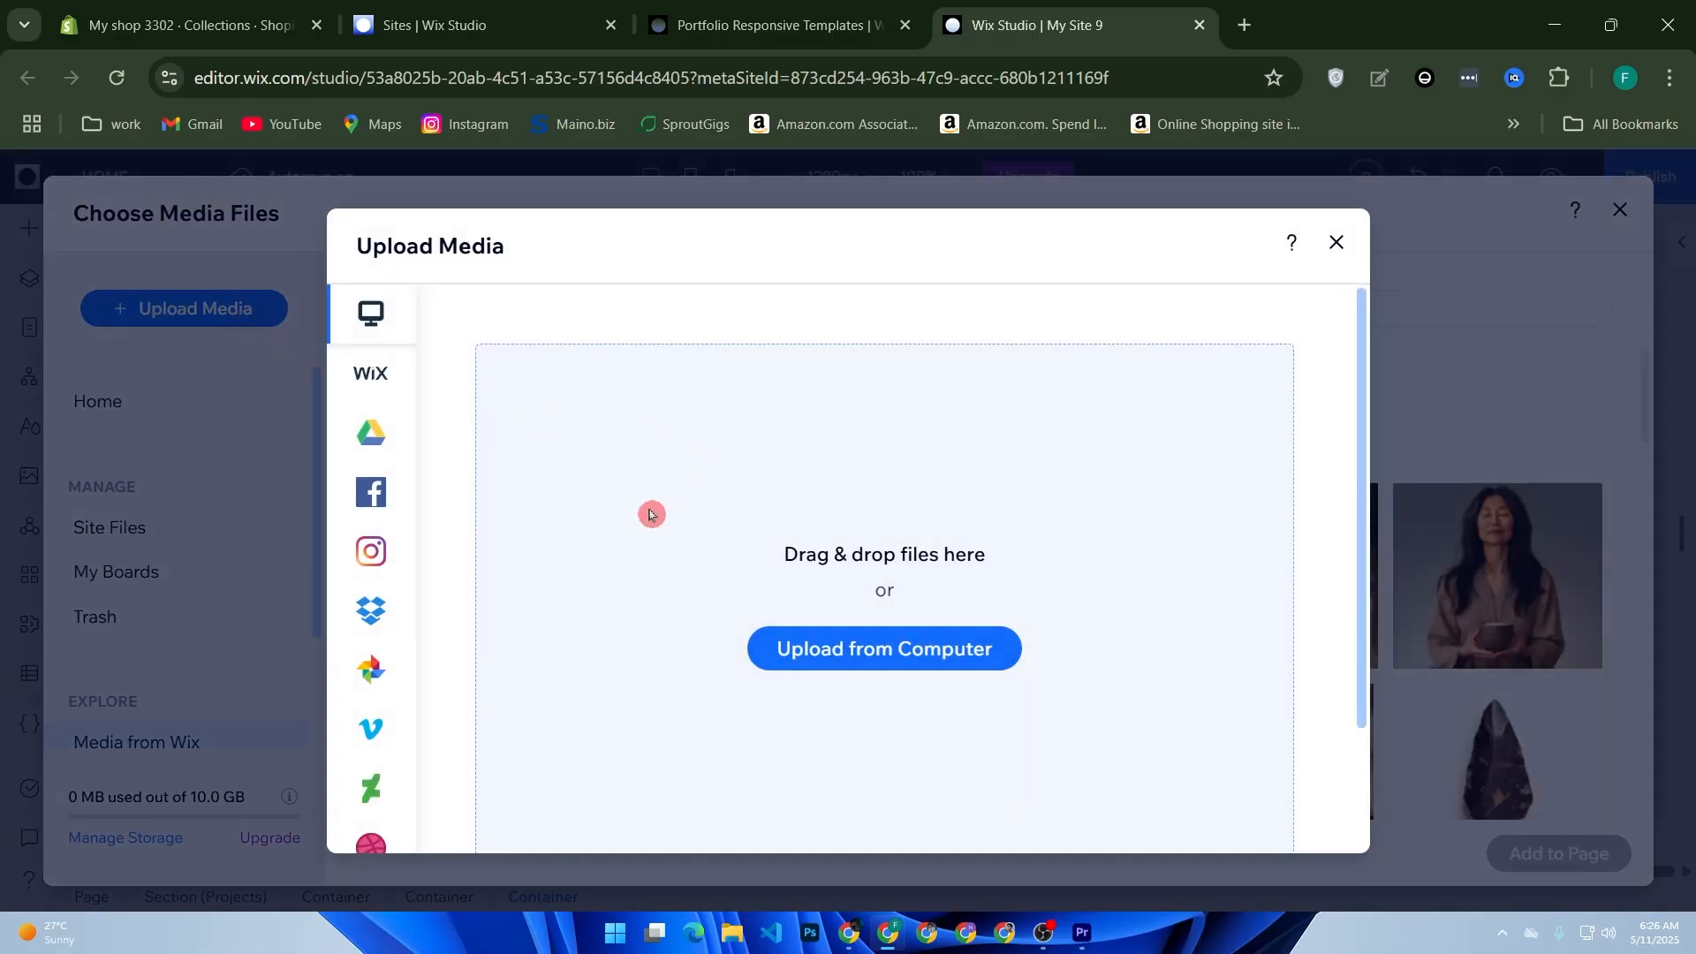
pyautogui.click(871, 647)
pyautogui.scroll(-8, 495, 459)
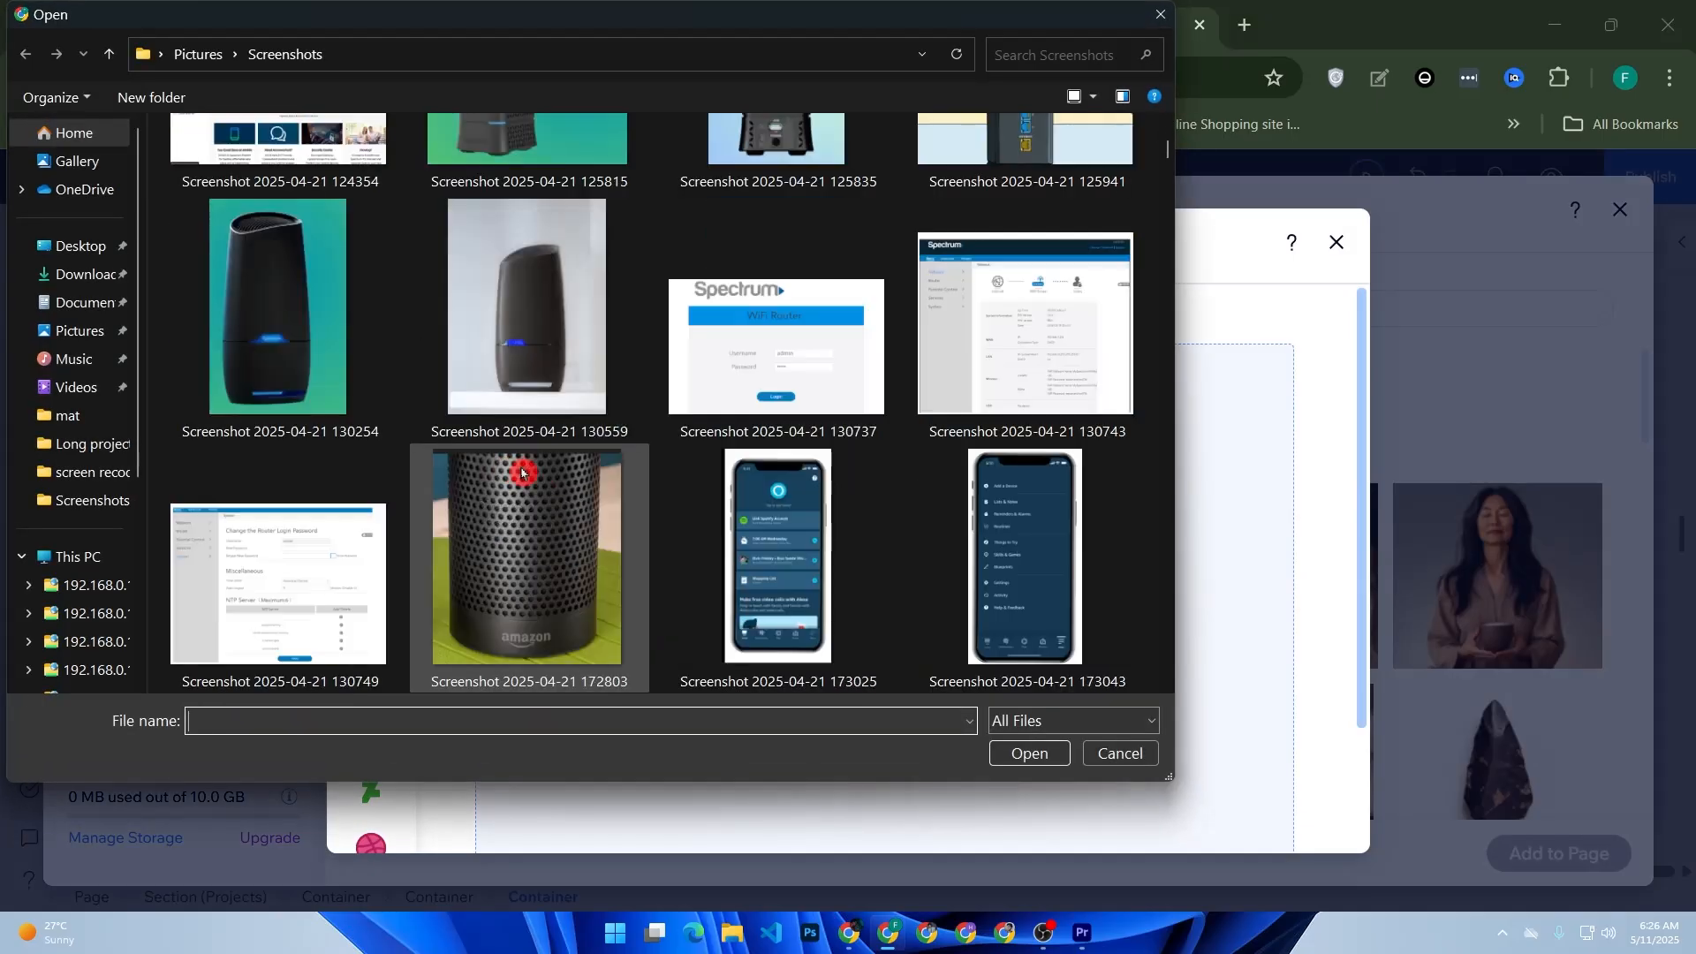
pyautogui.doubleClick(336, 393)
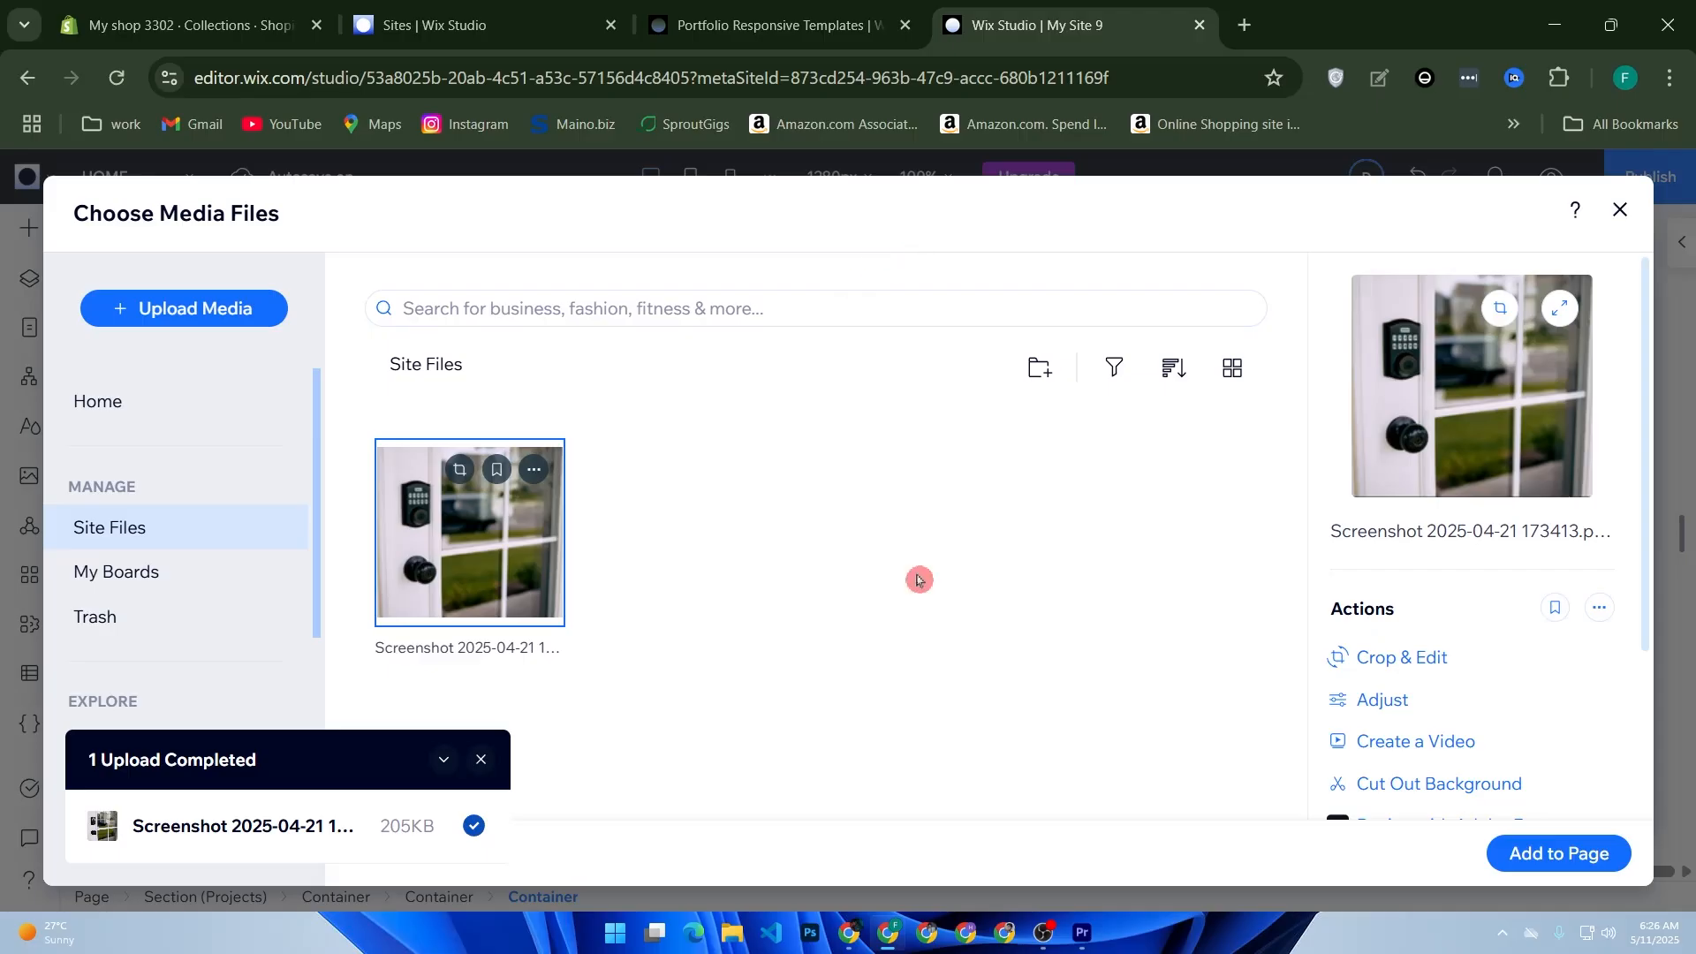
pyautogui.click(1559, 854)
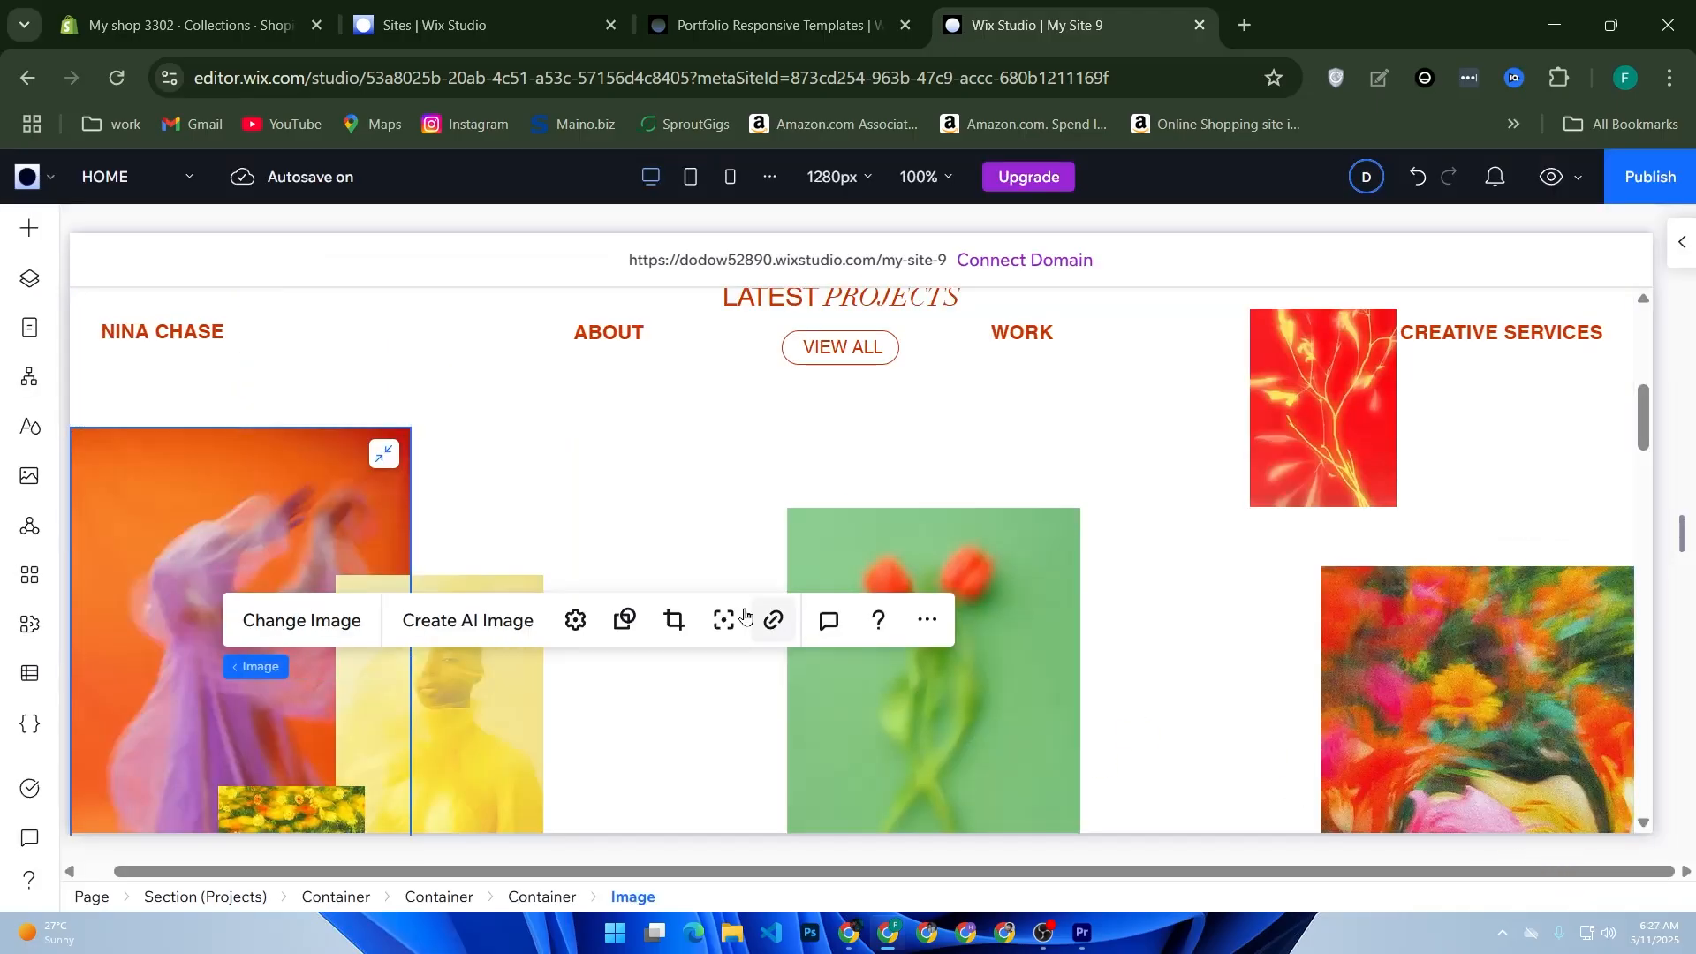
pyautogui.scroll(-2, 518, 447)
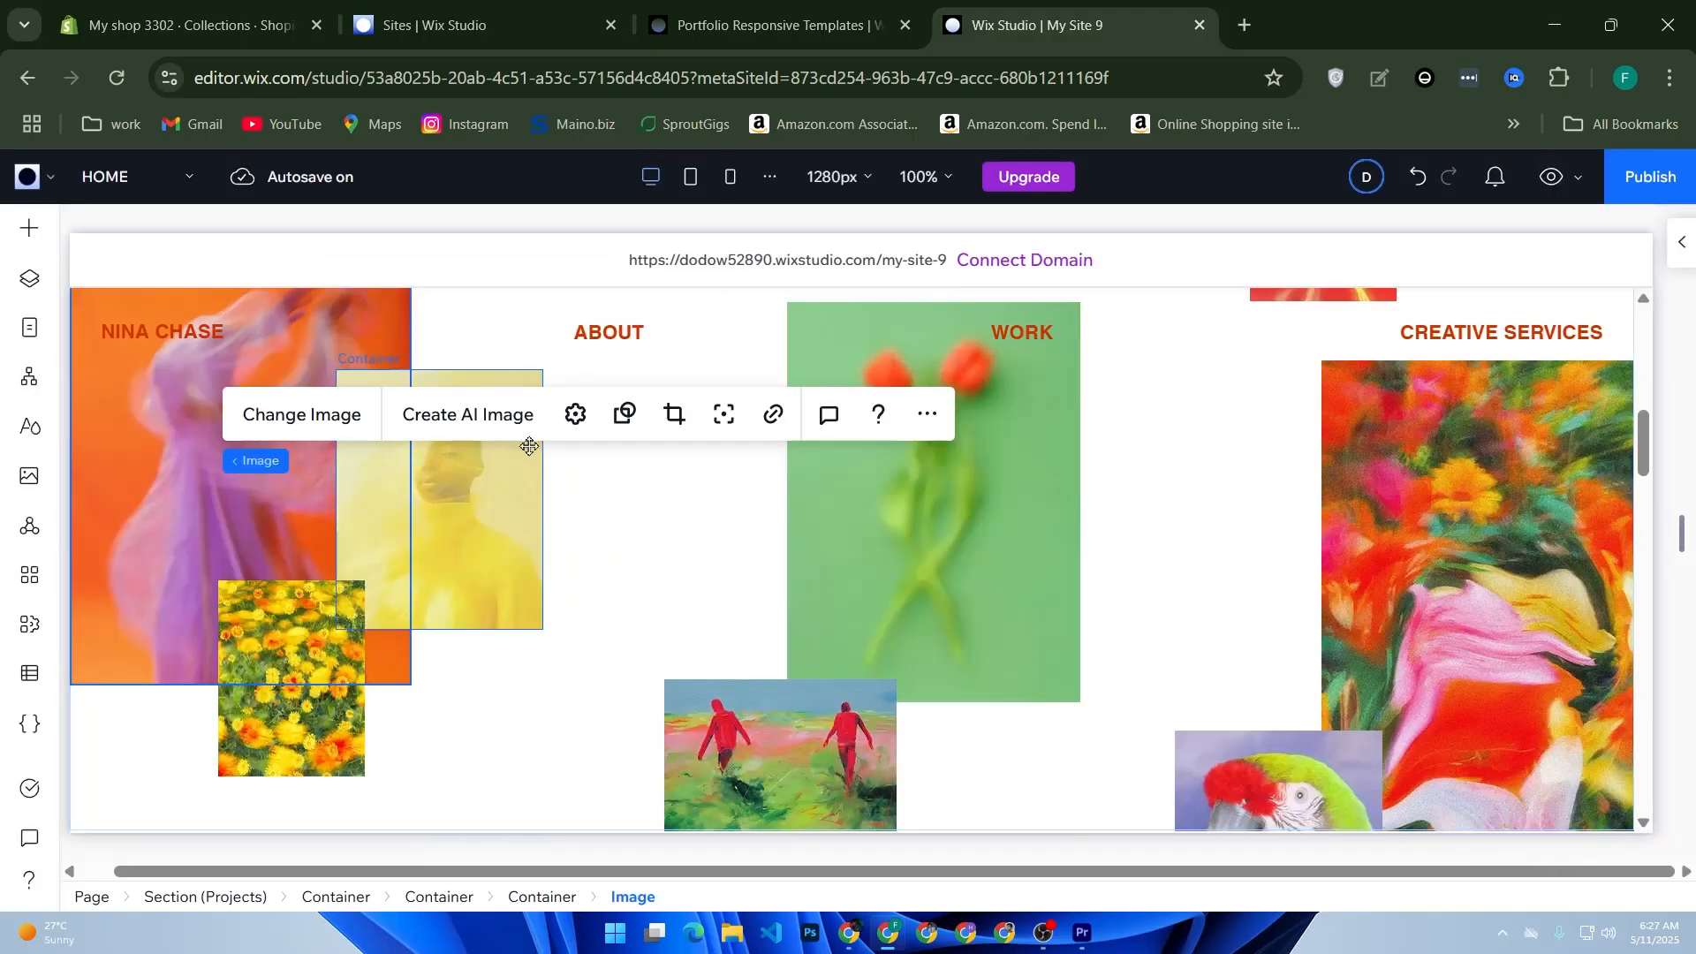
pyautogui.click(301, 428)
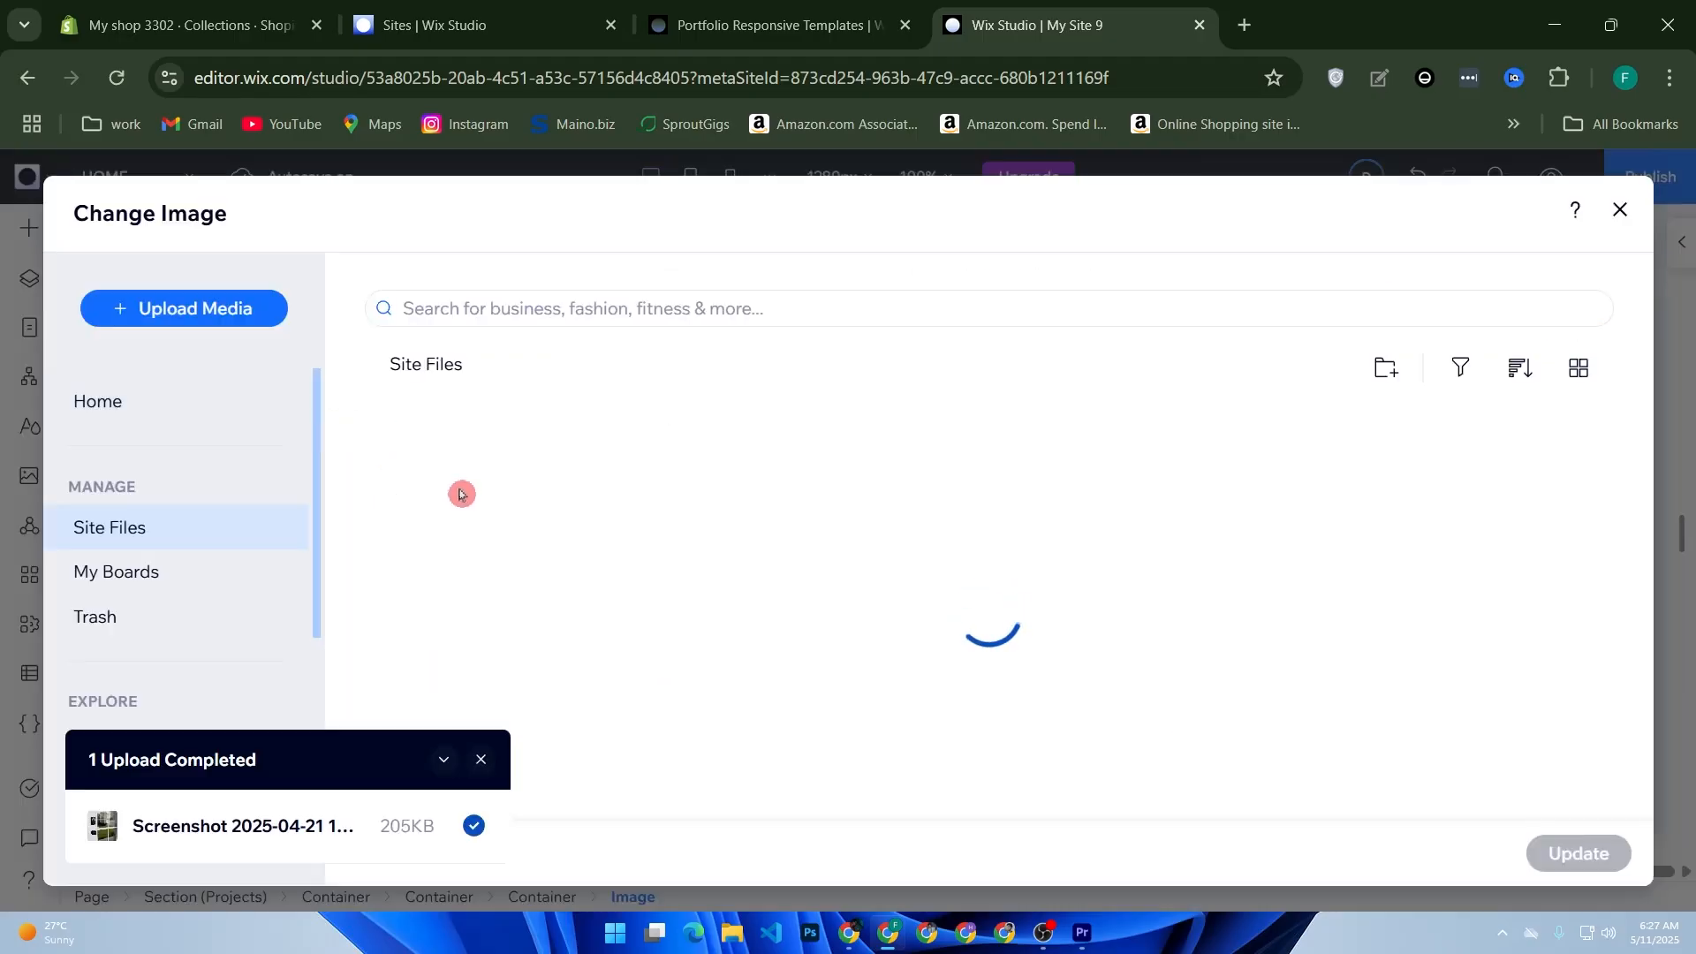
pyautogui.click(492, 759)
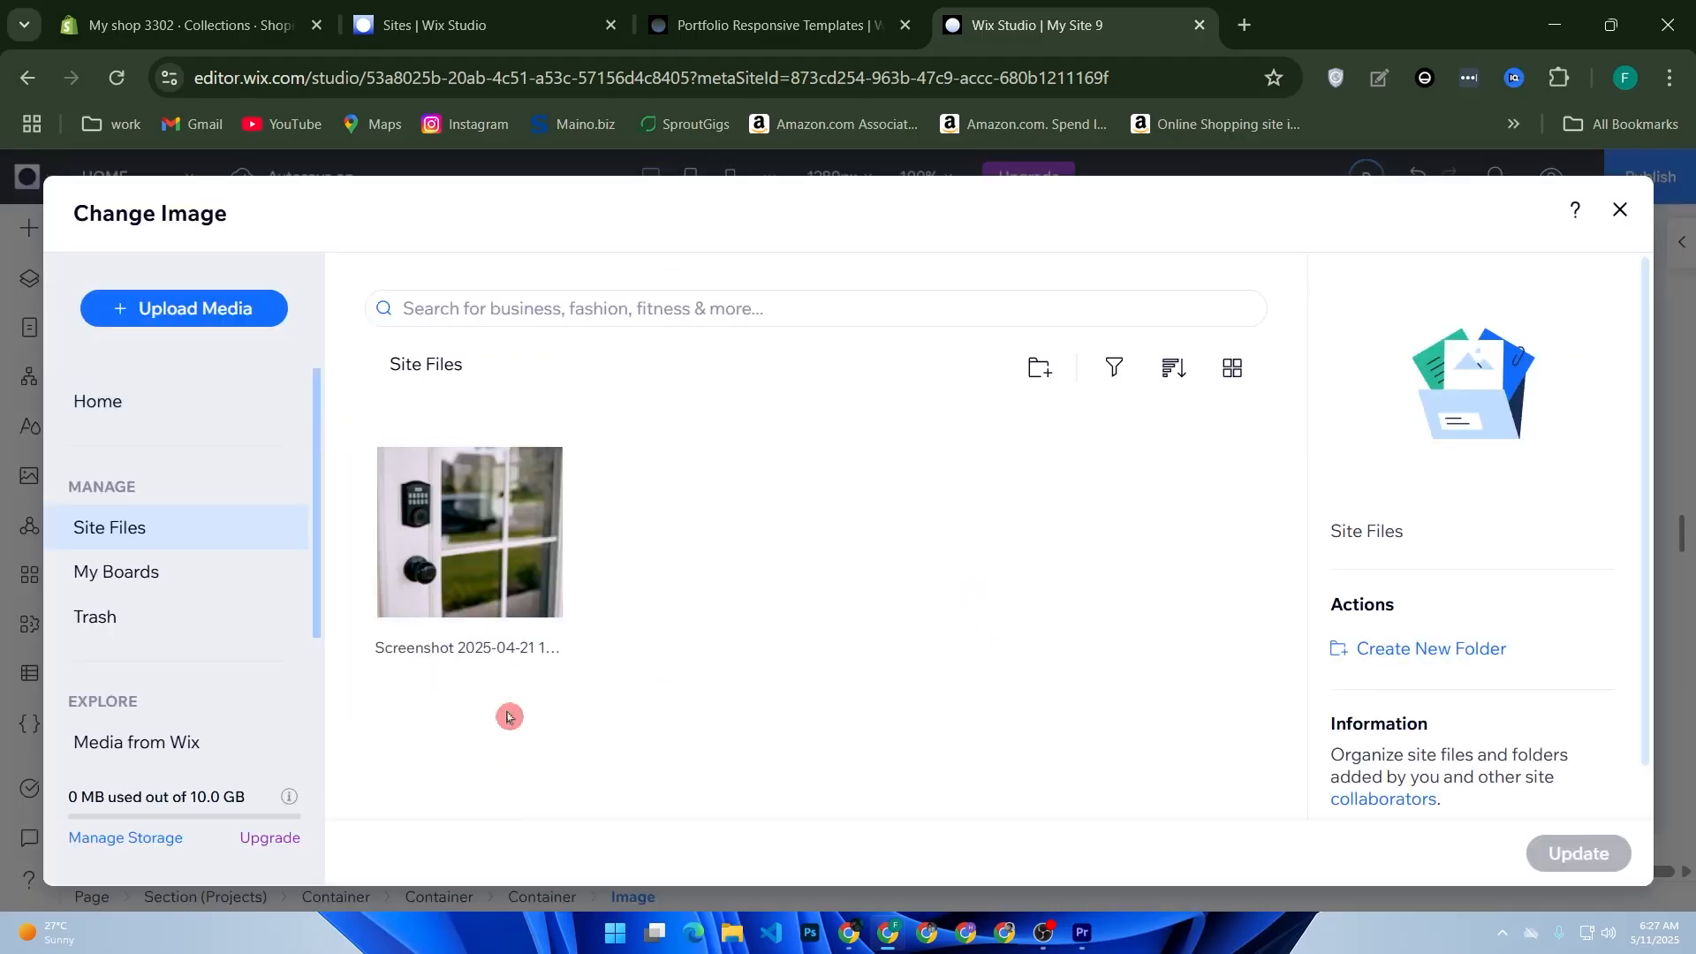
pyautogui.click(488, 574)
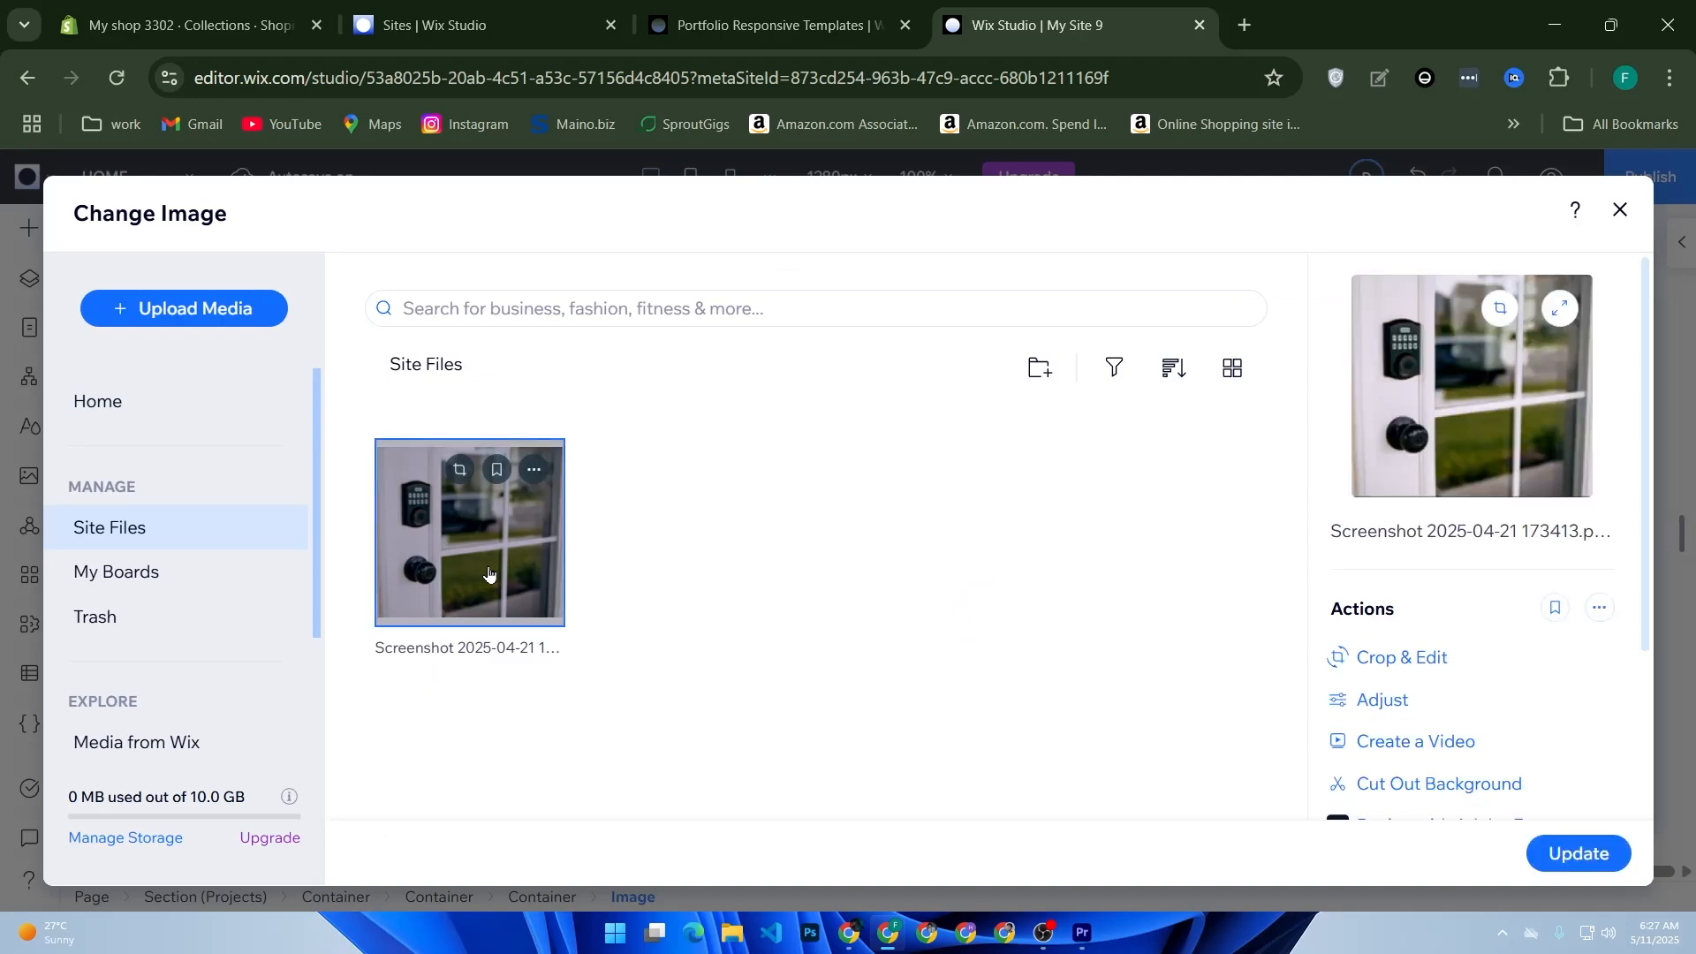
pyautogui.click(1579, 852)
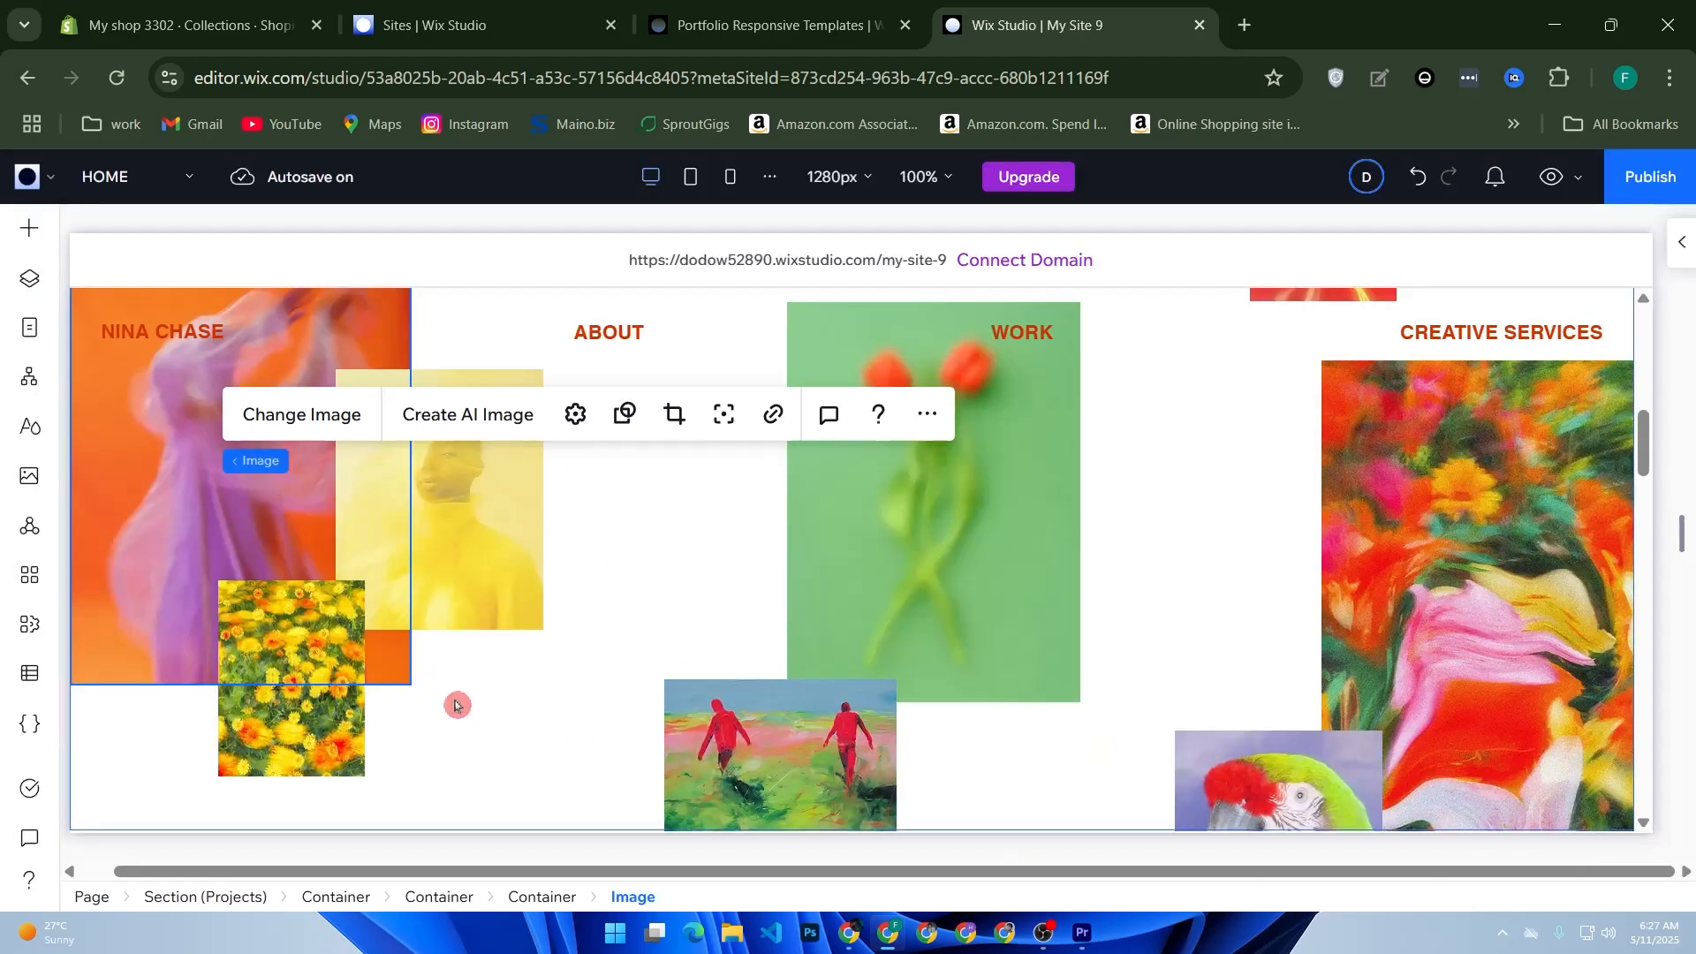
# Step: Reload the editor page and check the images in the Latest Projects section
pyautogui.scroll(-1, 581, 664)
pyautogui.scroll(3, 581, 664)
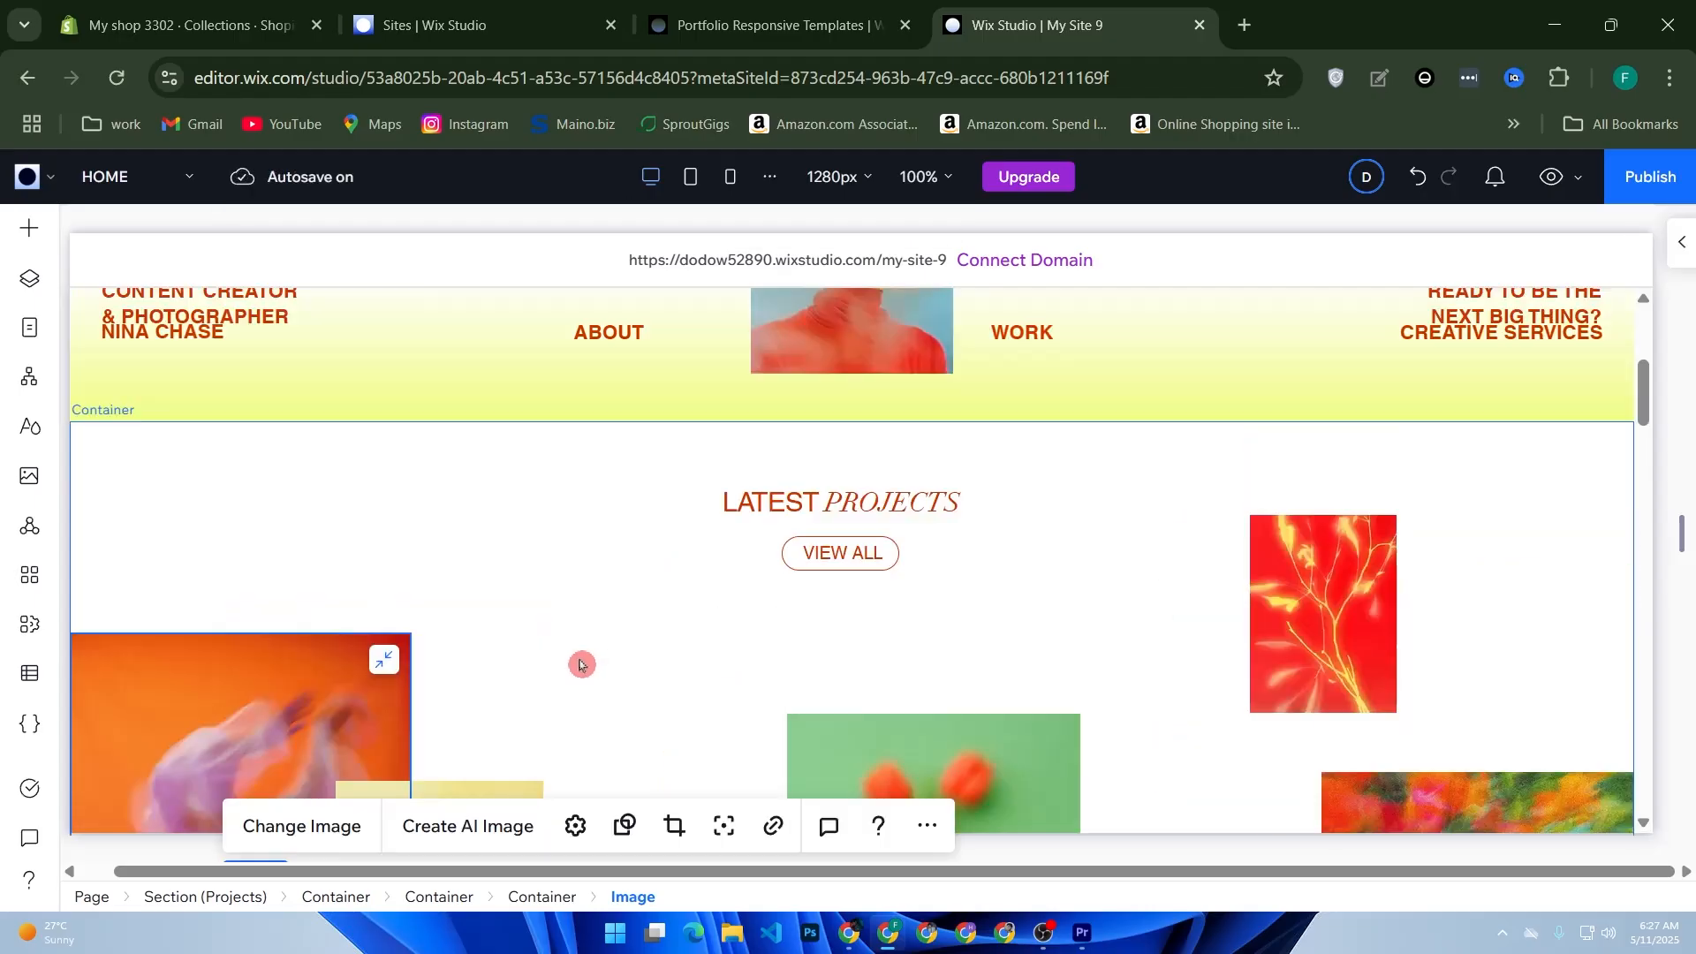
pyautogui.scroll(5, 388, 556)
pyautogui.click(127, 89)
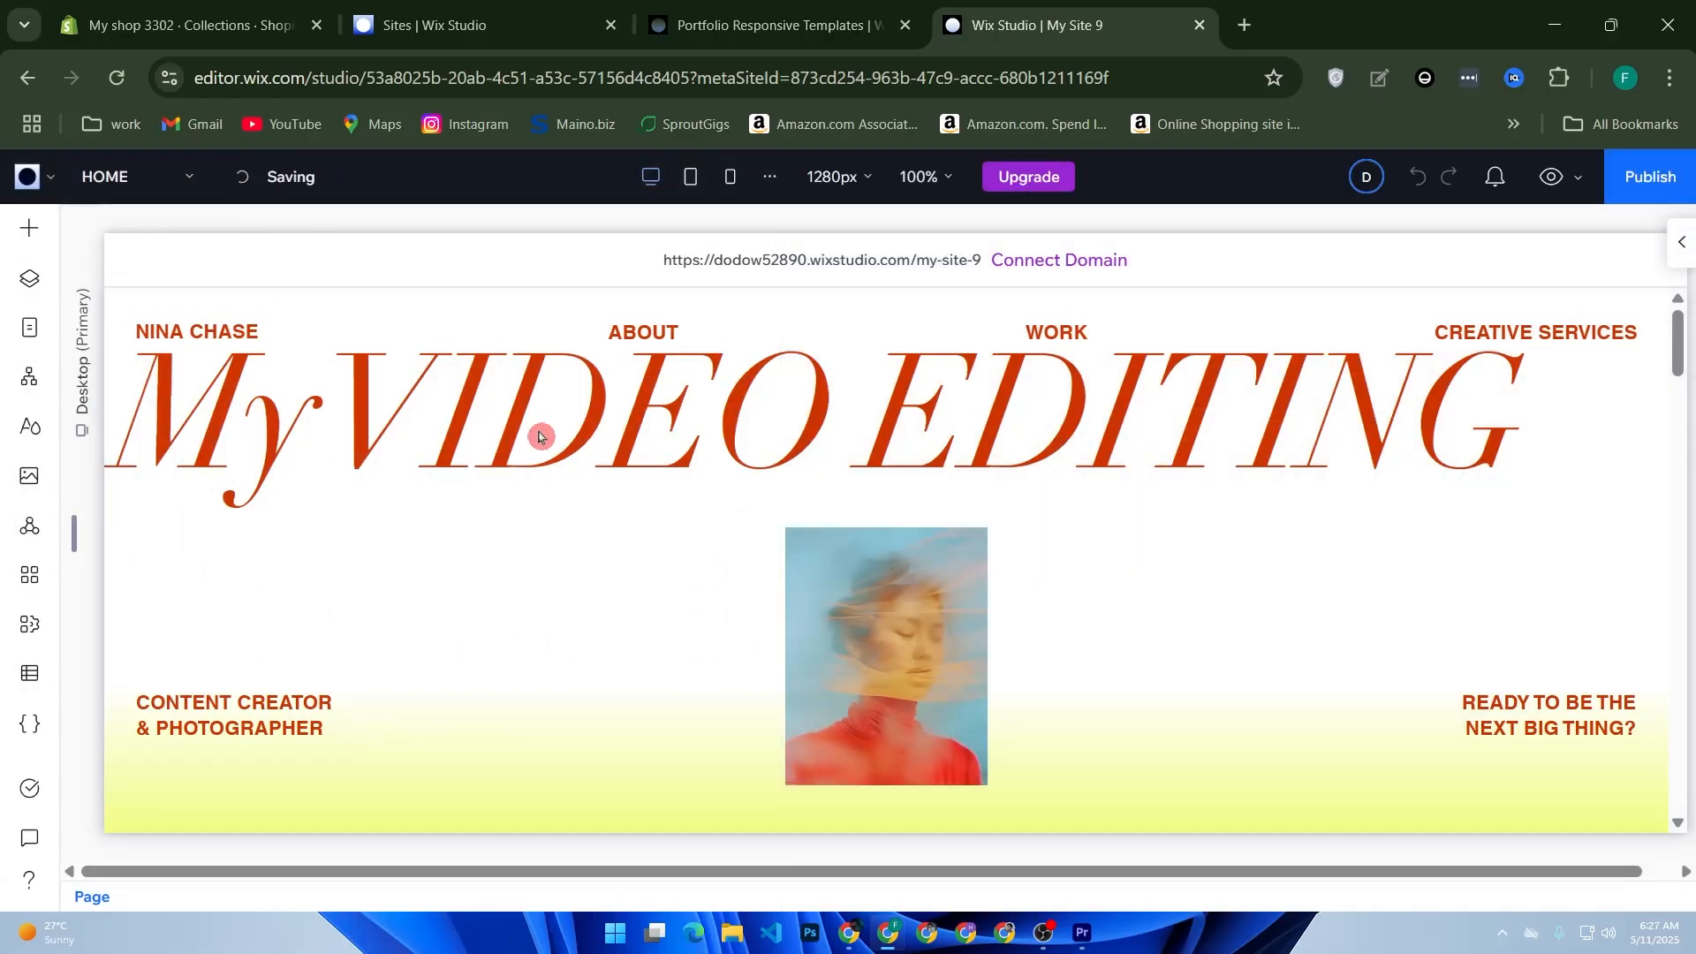
pyautogui.scroll(-5, 541, 437)
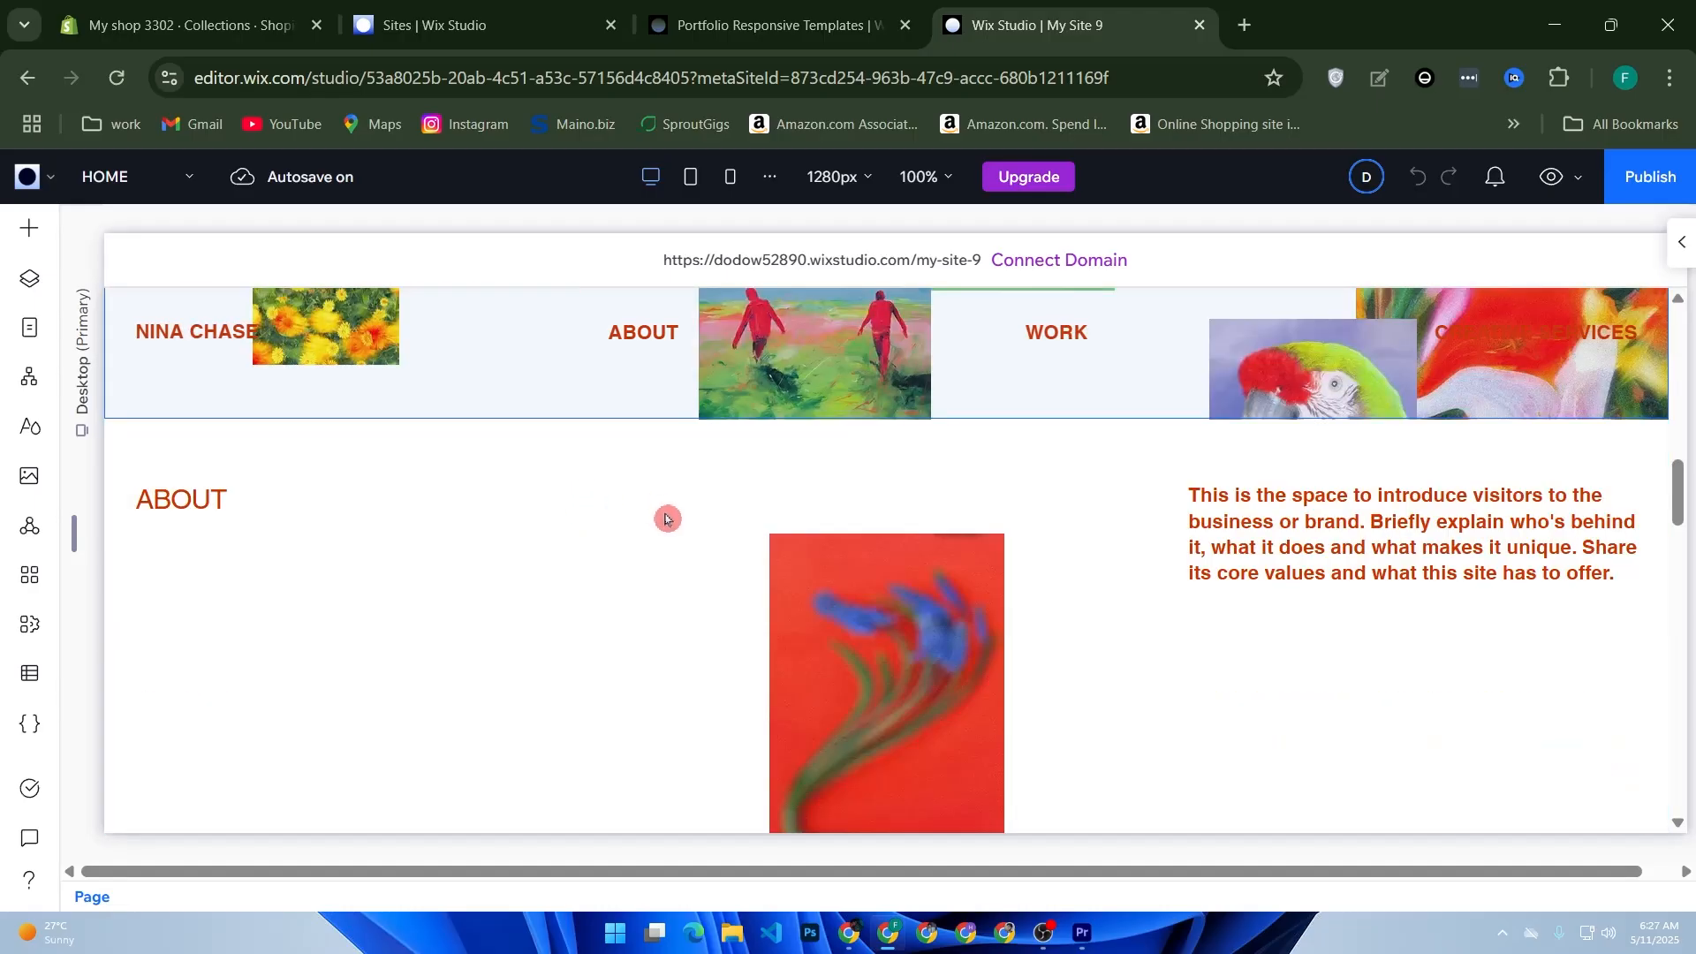
pyautogui.scroll(3, 671, 528)
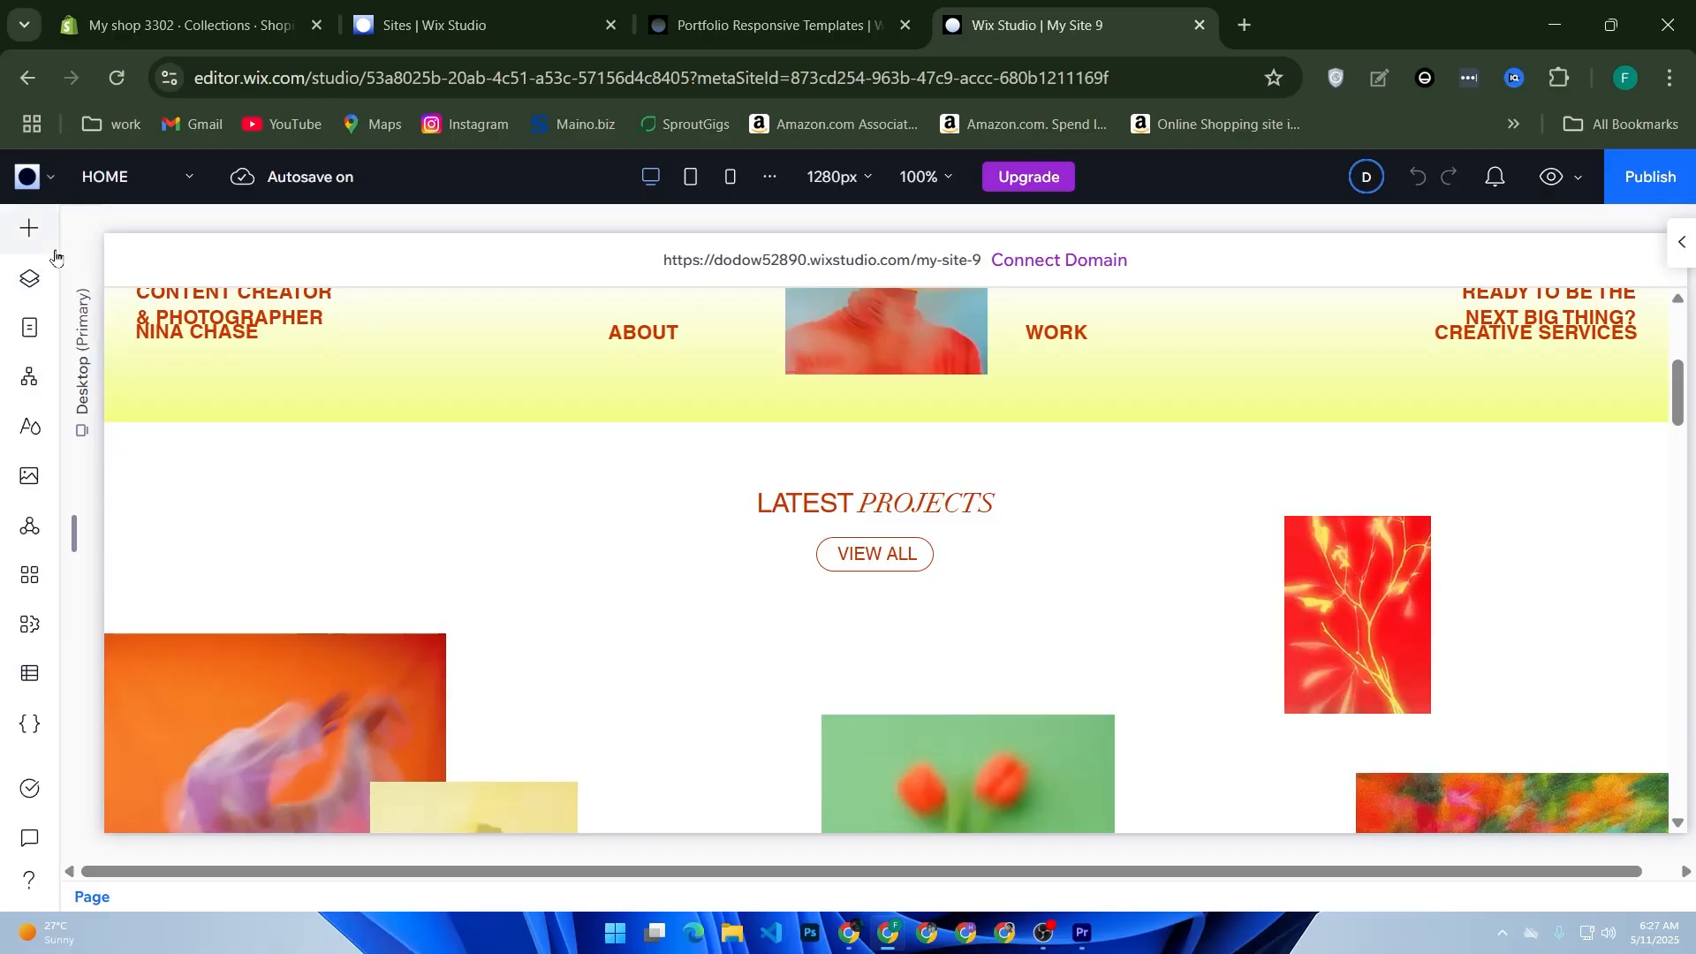
# Step: Open the element library and look through its list of categories
pyautogui.click(27, 241)
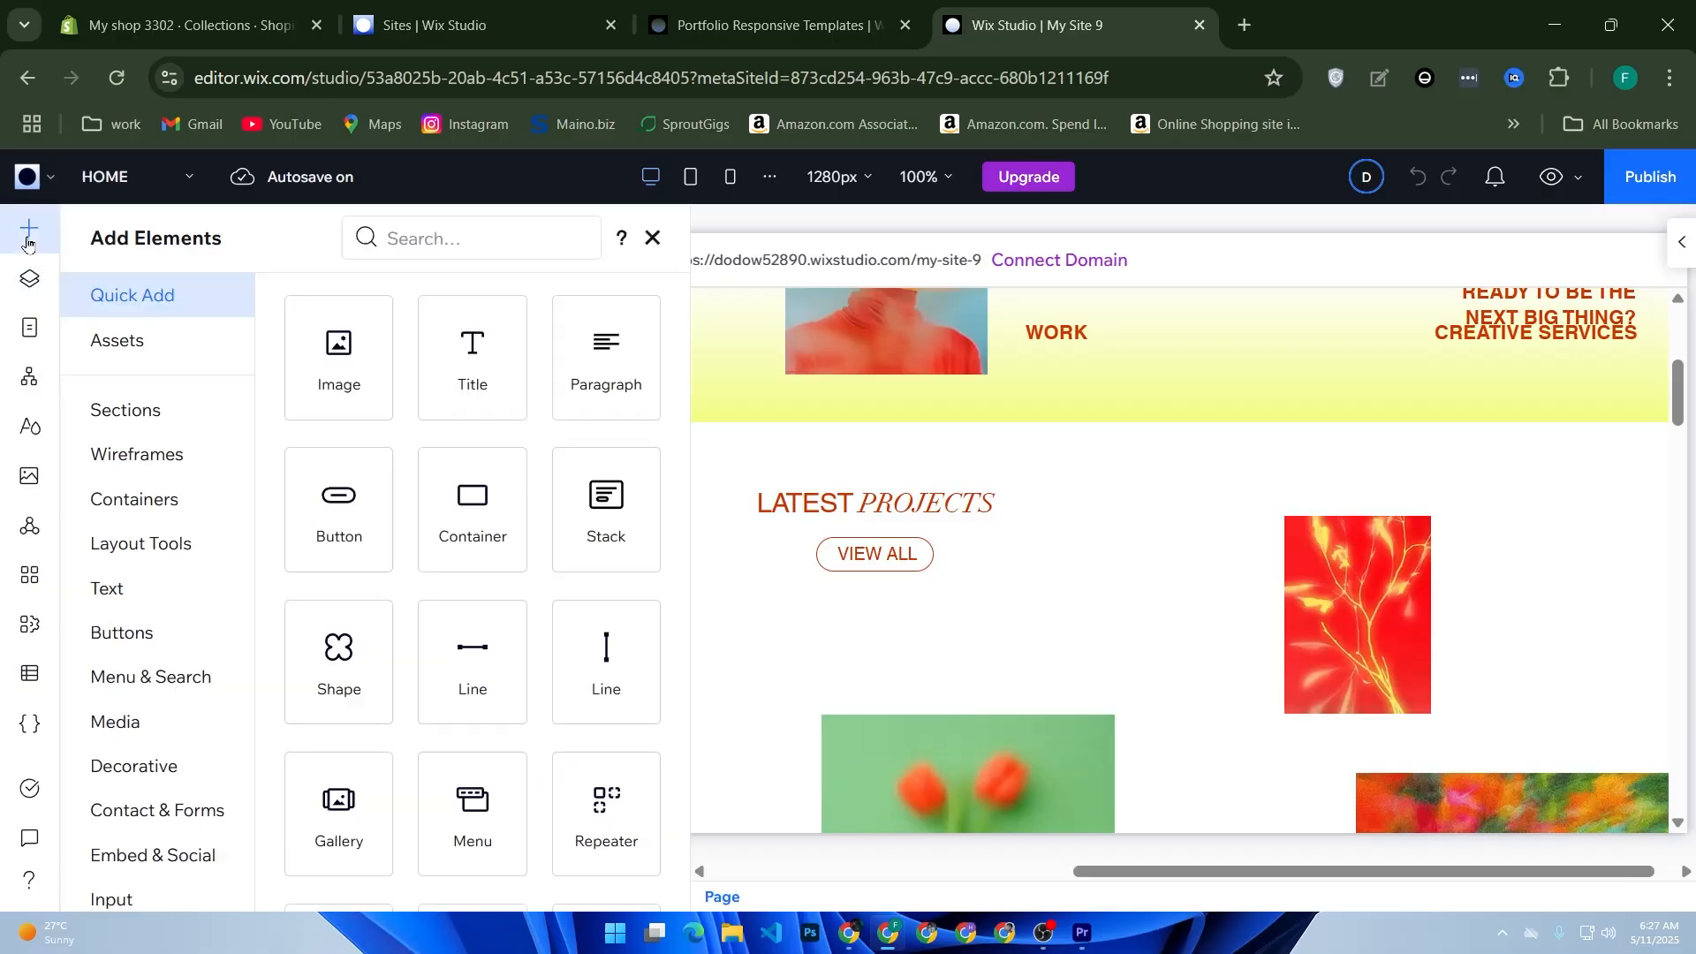
pyautogui.click(385, 245)
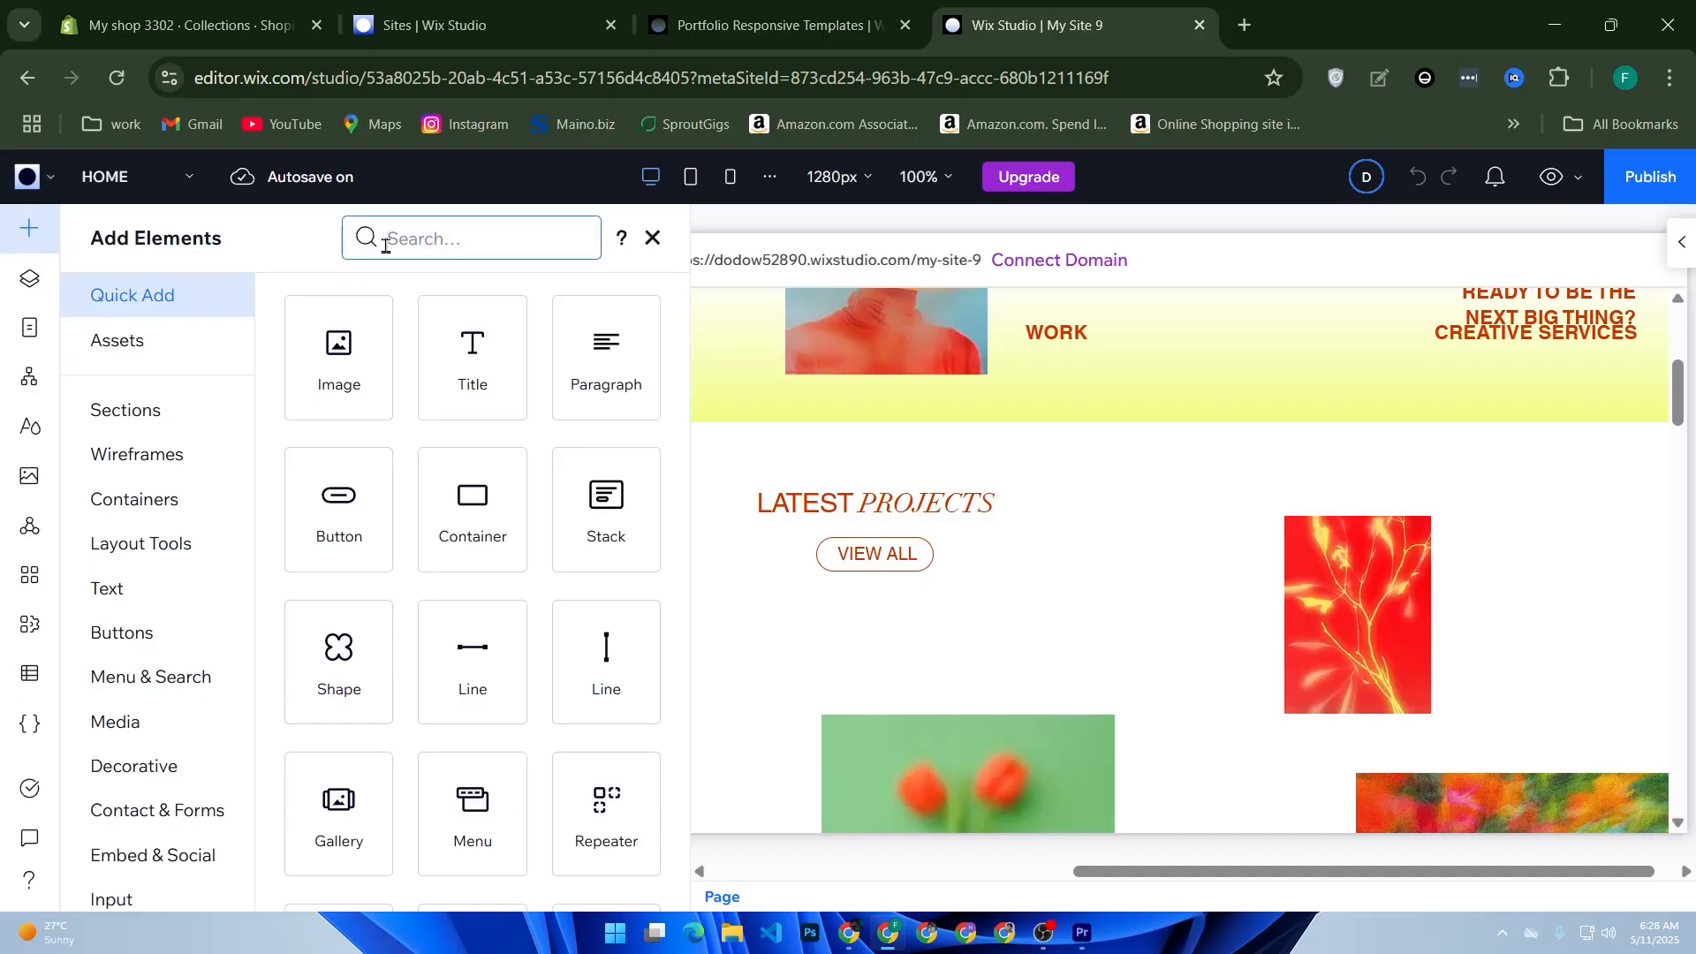
pyautogui.write('app')
pyautogui.press('BackSpace')
pyautogui.press('BackSpace')
pyautogui.press('BackSpace')
pyautogui.scroll(-2, 202, 468)
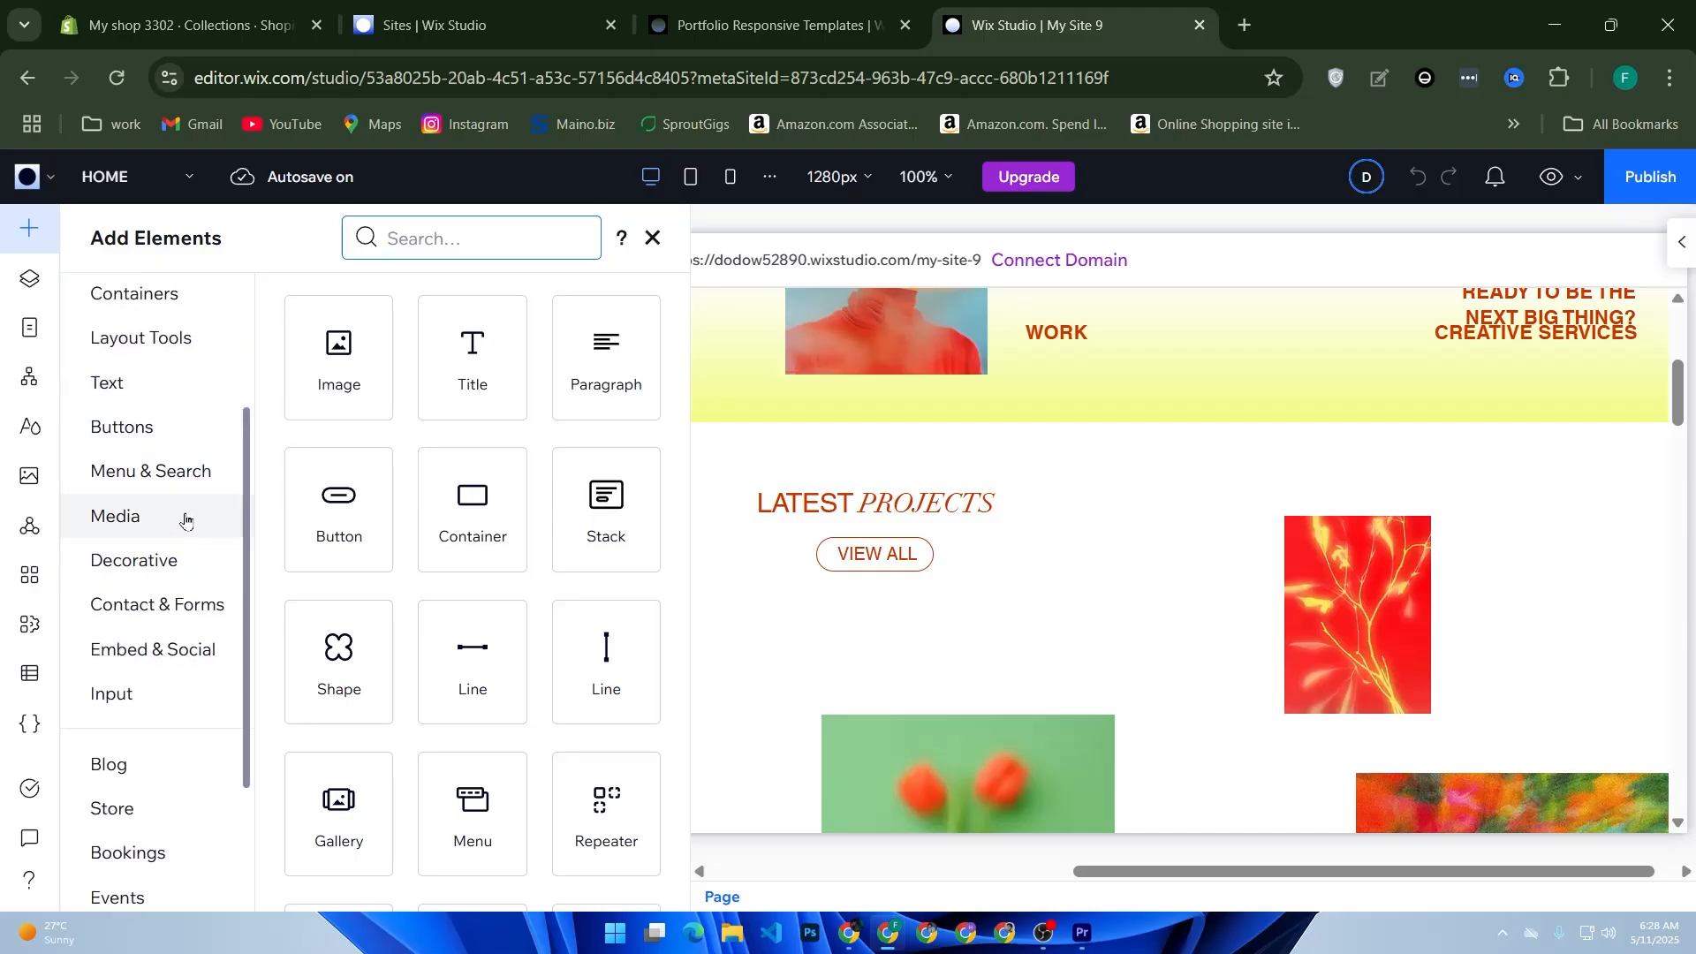
pyautogui.scroll(-2, 185, 506)
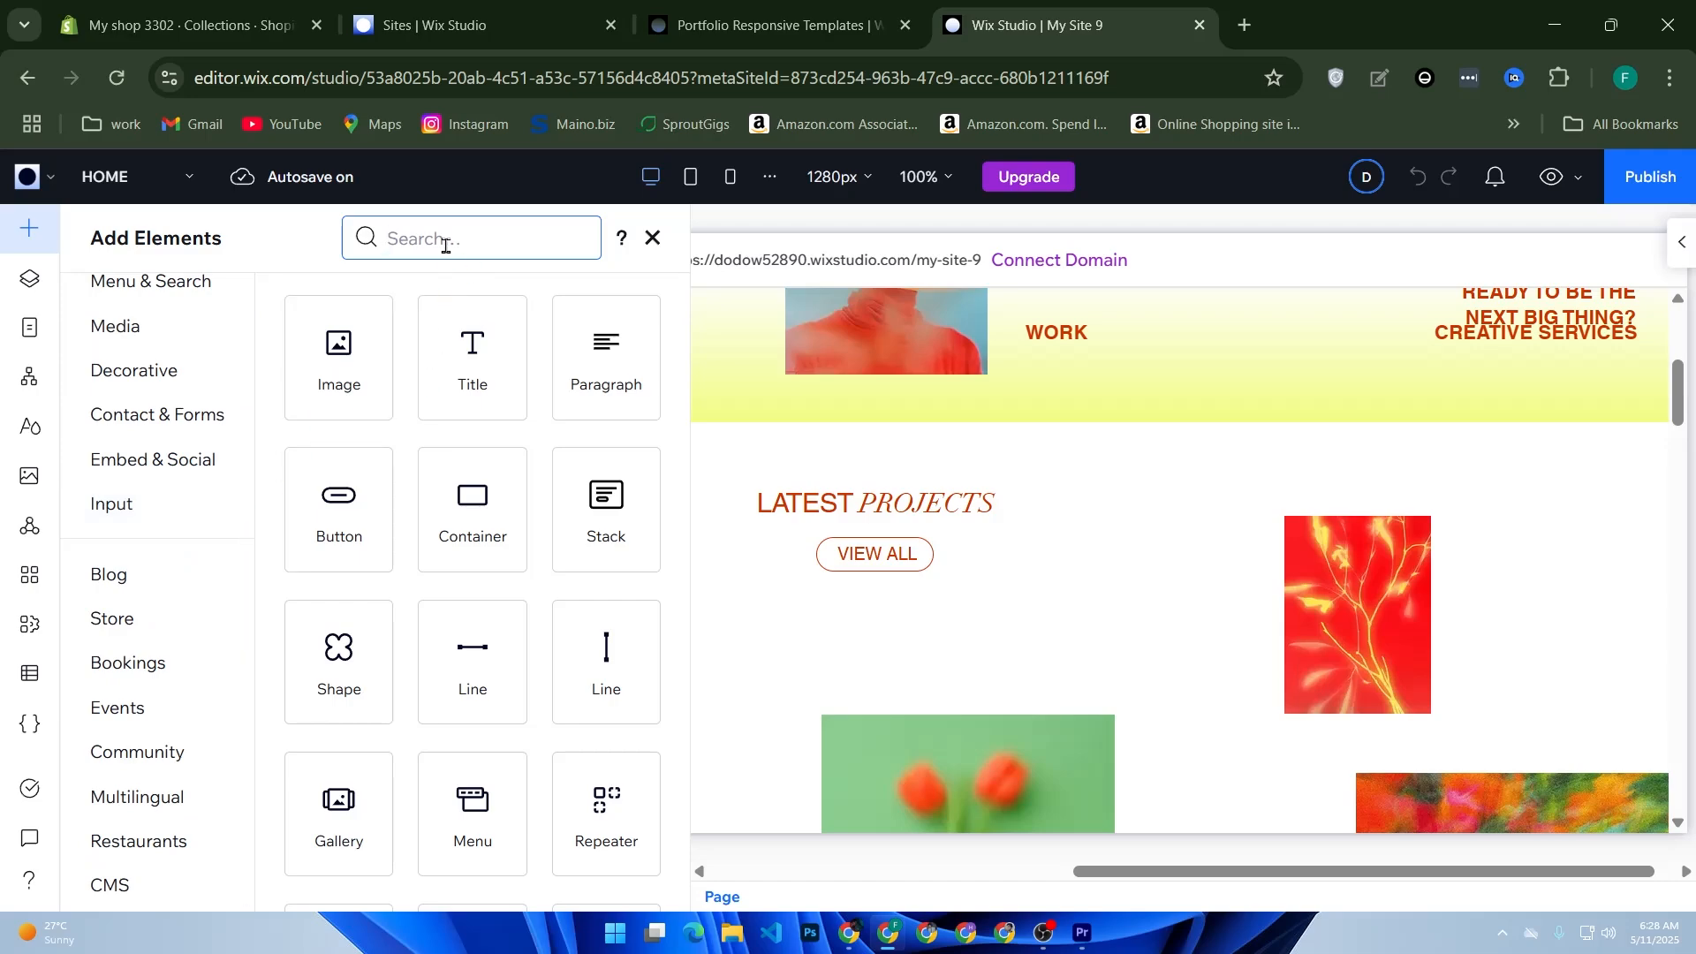
# Step: Search the element library for "page", replace the search with "about", and show the About section designs
pyautogui.write('page')
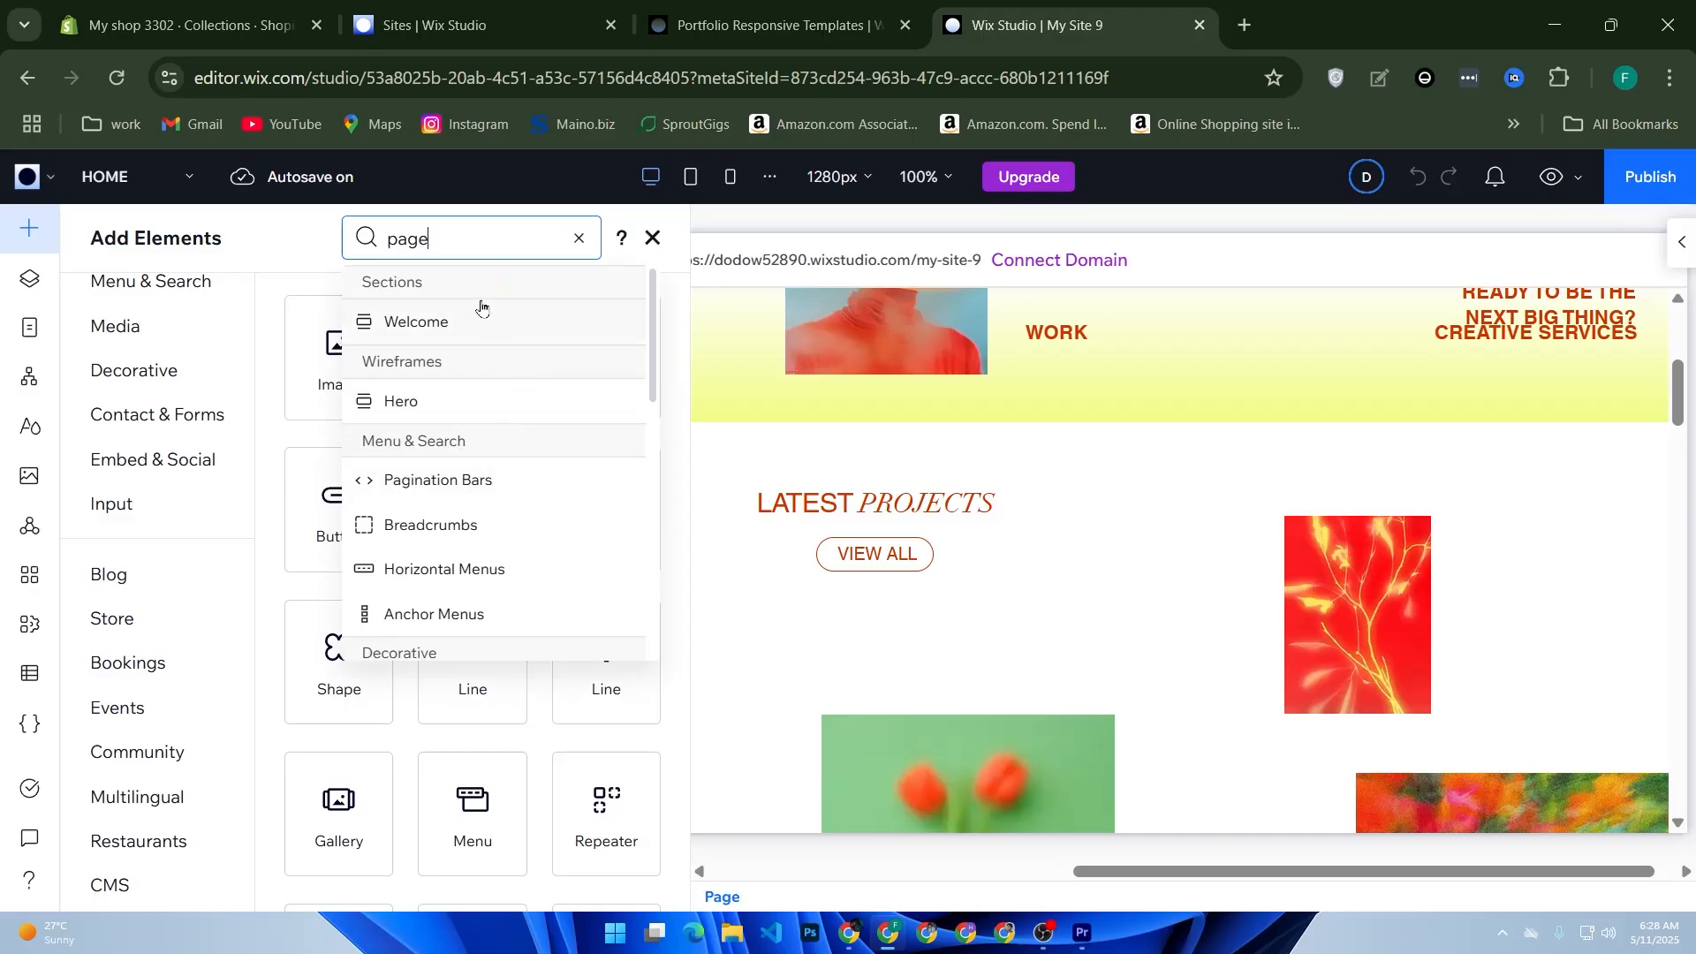
pyautogui.moveTo(436, 242); pyautogui.dragTo(369, 249)
pyautogui.write('about')
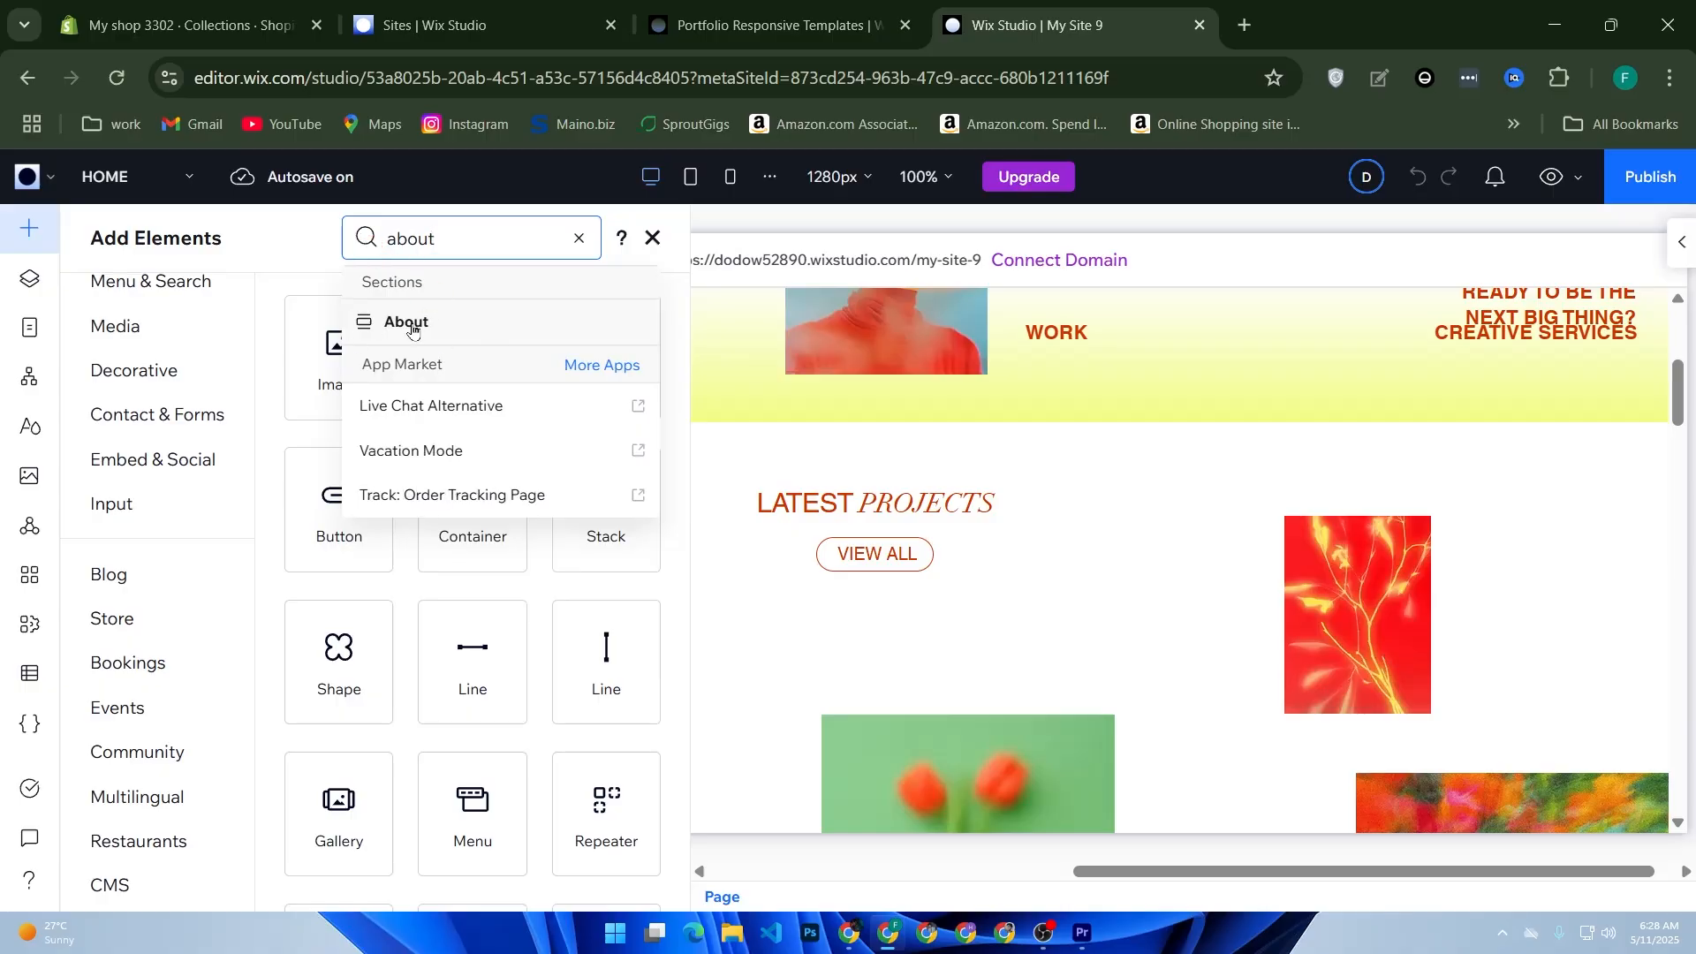
pyautogui.click(393, 324)
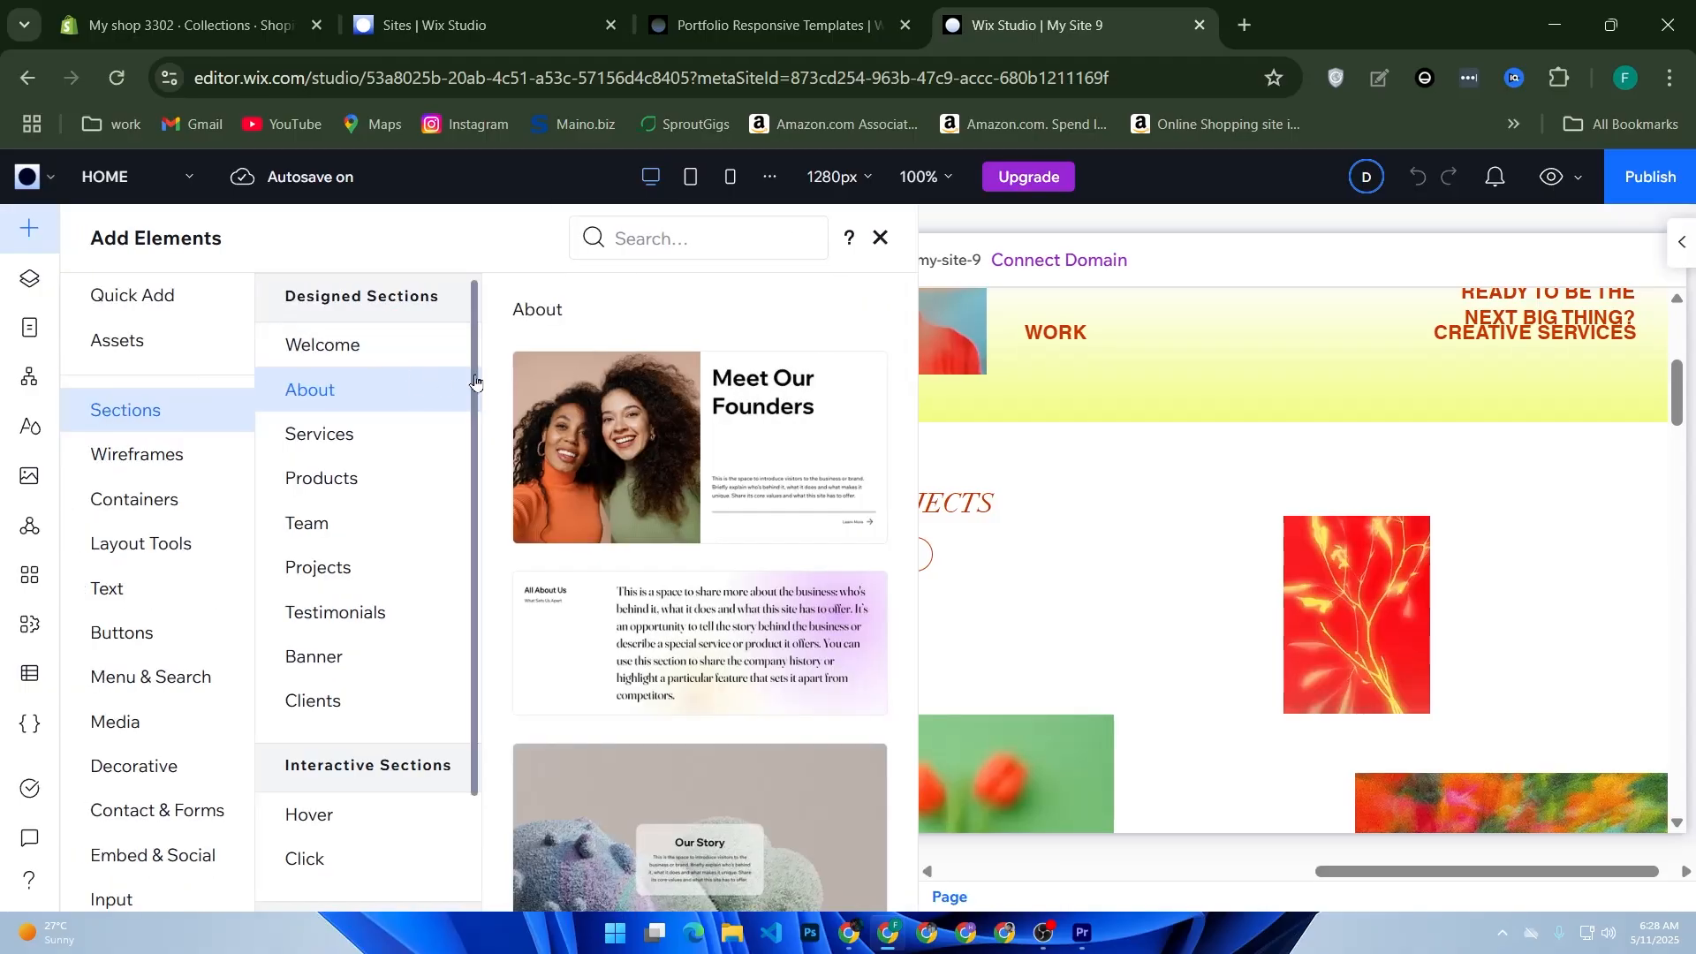
# Step: Browse the About section designs and close the element library without adding one
pyautogui.scroll(-1, 605, 403)
pyautogui.scroll(-4, 606, 404)
pyautogui.scroll(-4, 818, 468)
pyautogui.scroll(-2, 633, 519)
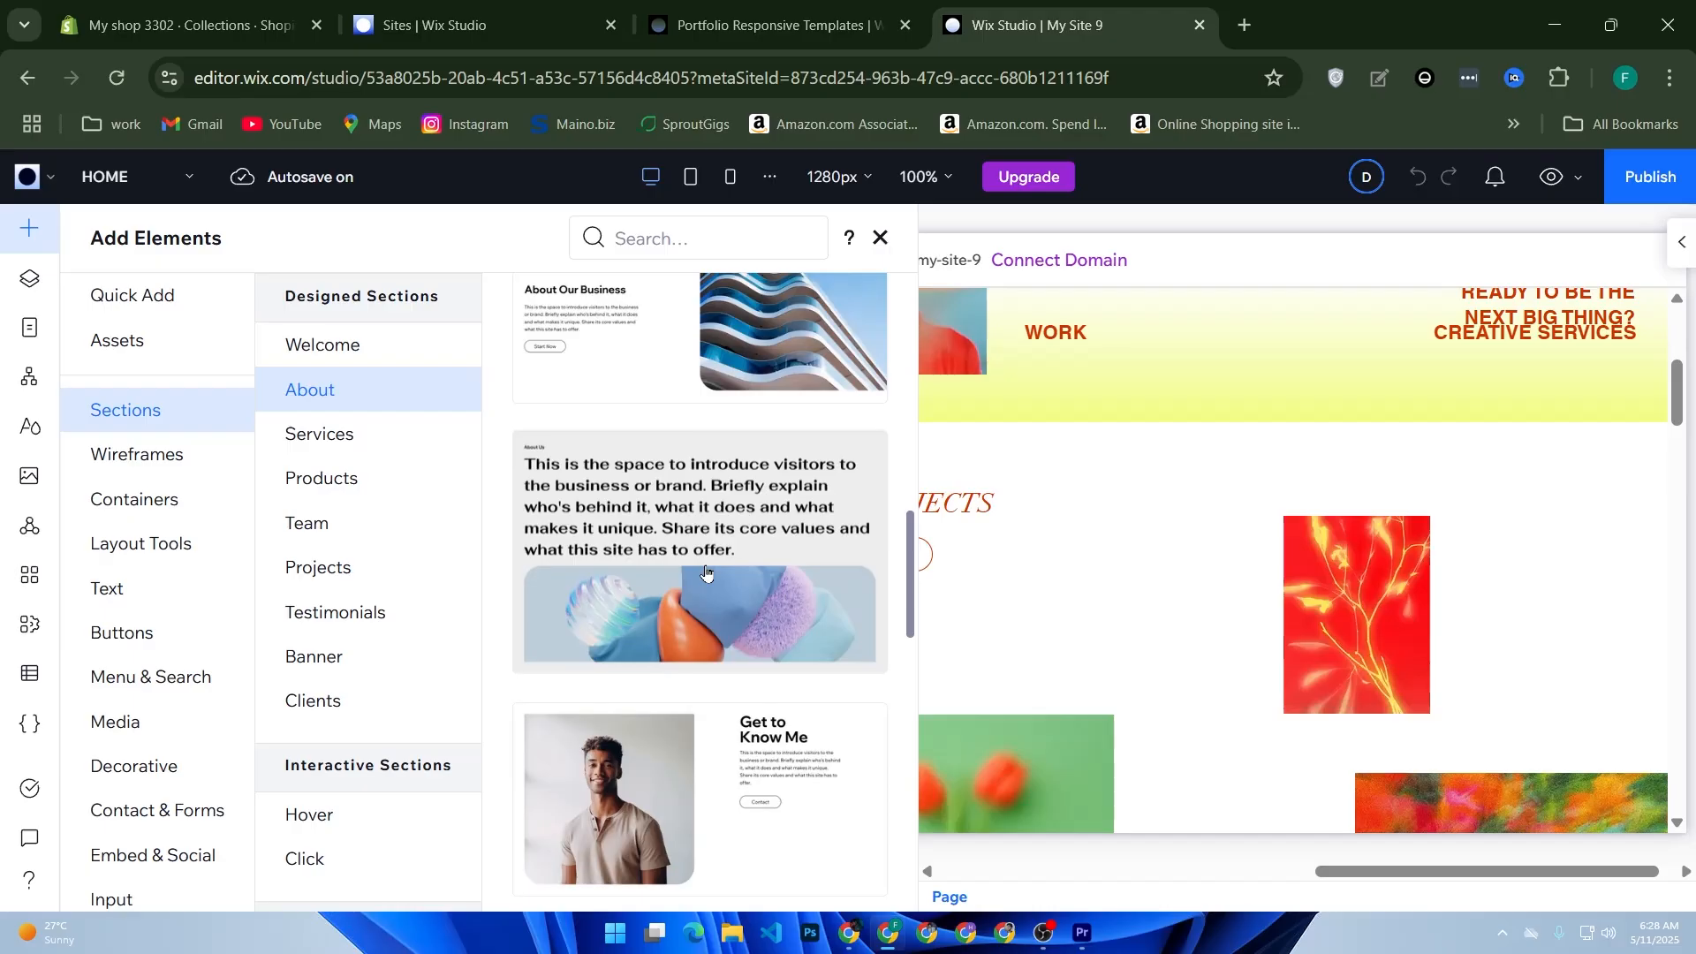
pyautogui.click(1033, 523)
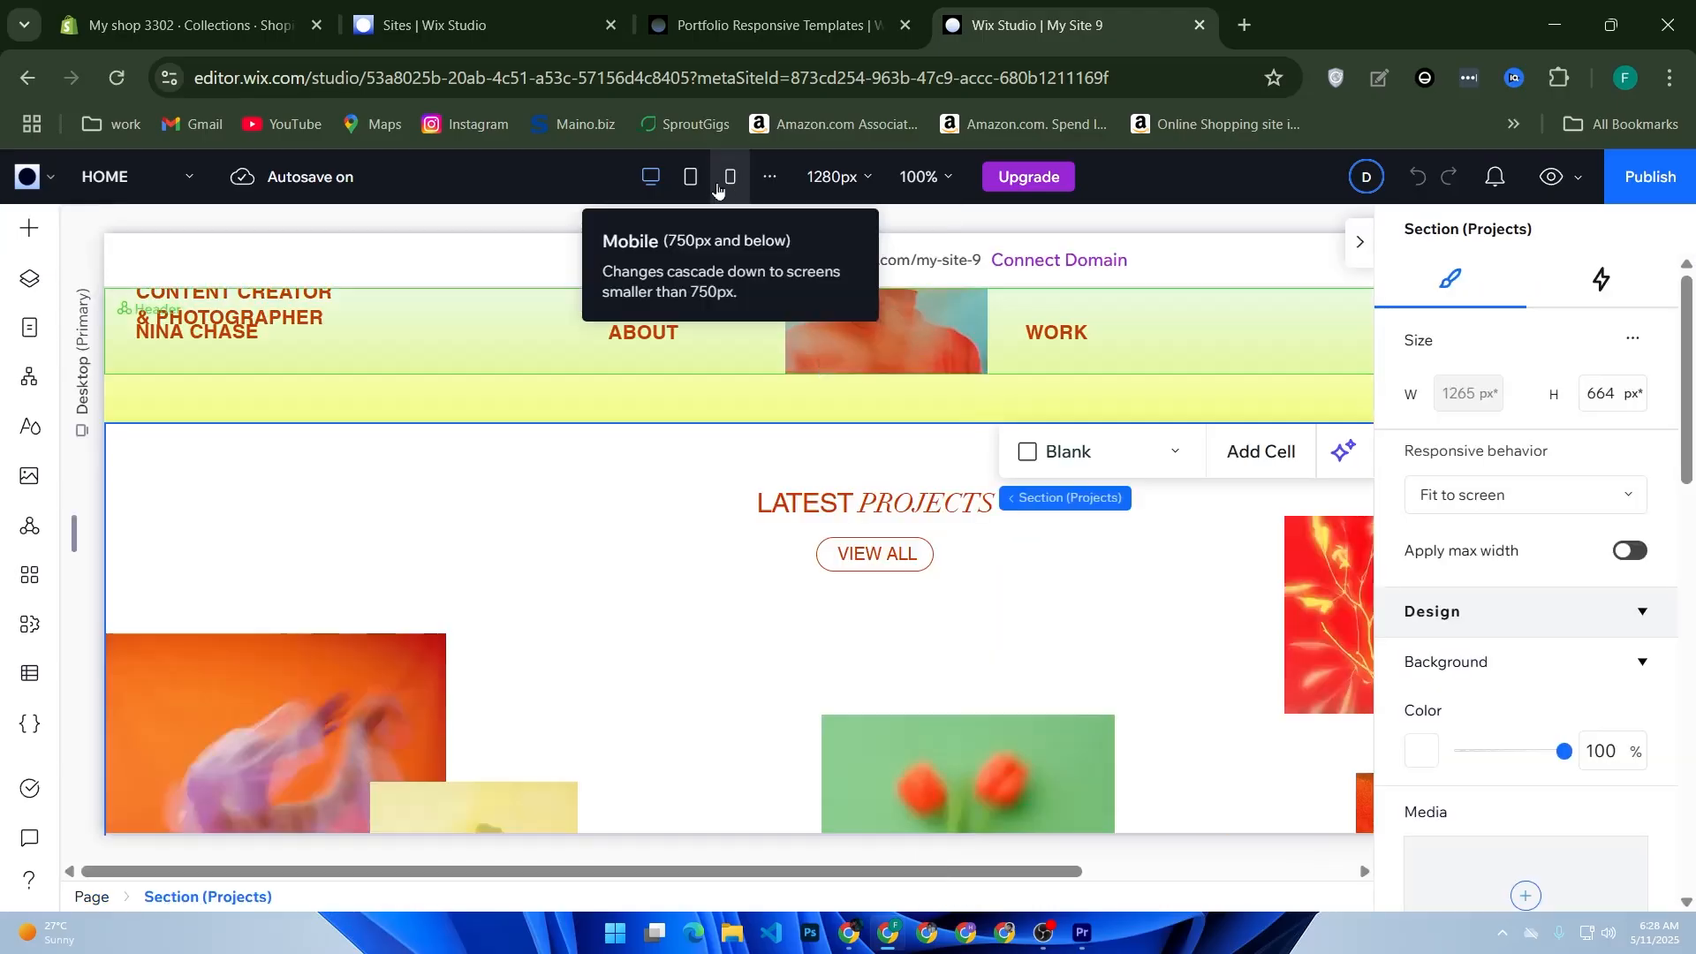
# Step: Switch the canvas to the Mobile breakpoint and review the home page down to the footer
pyautogui.click(718, 190)
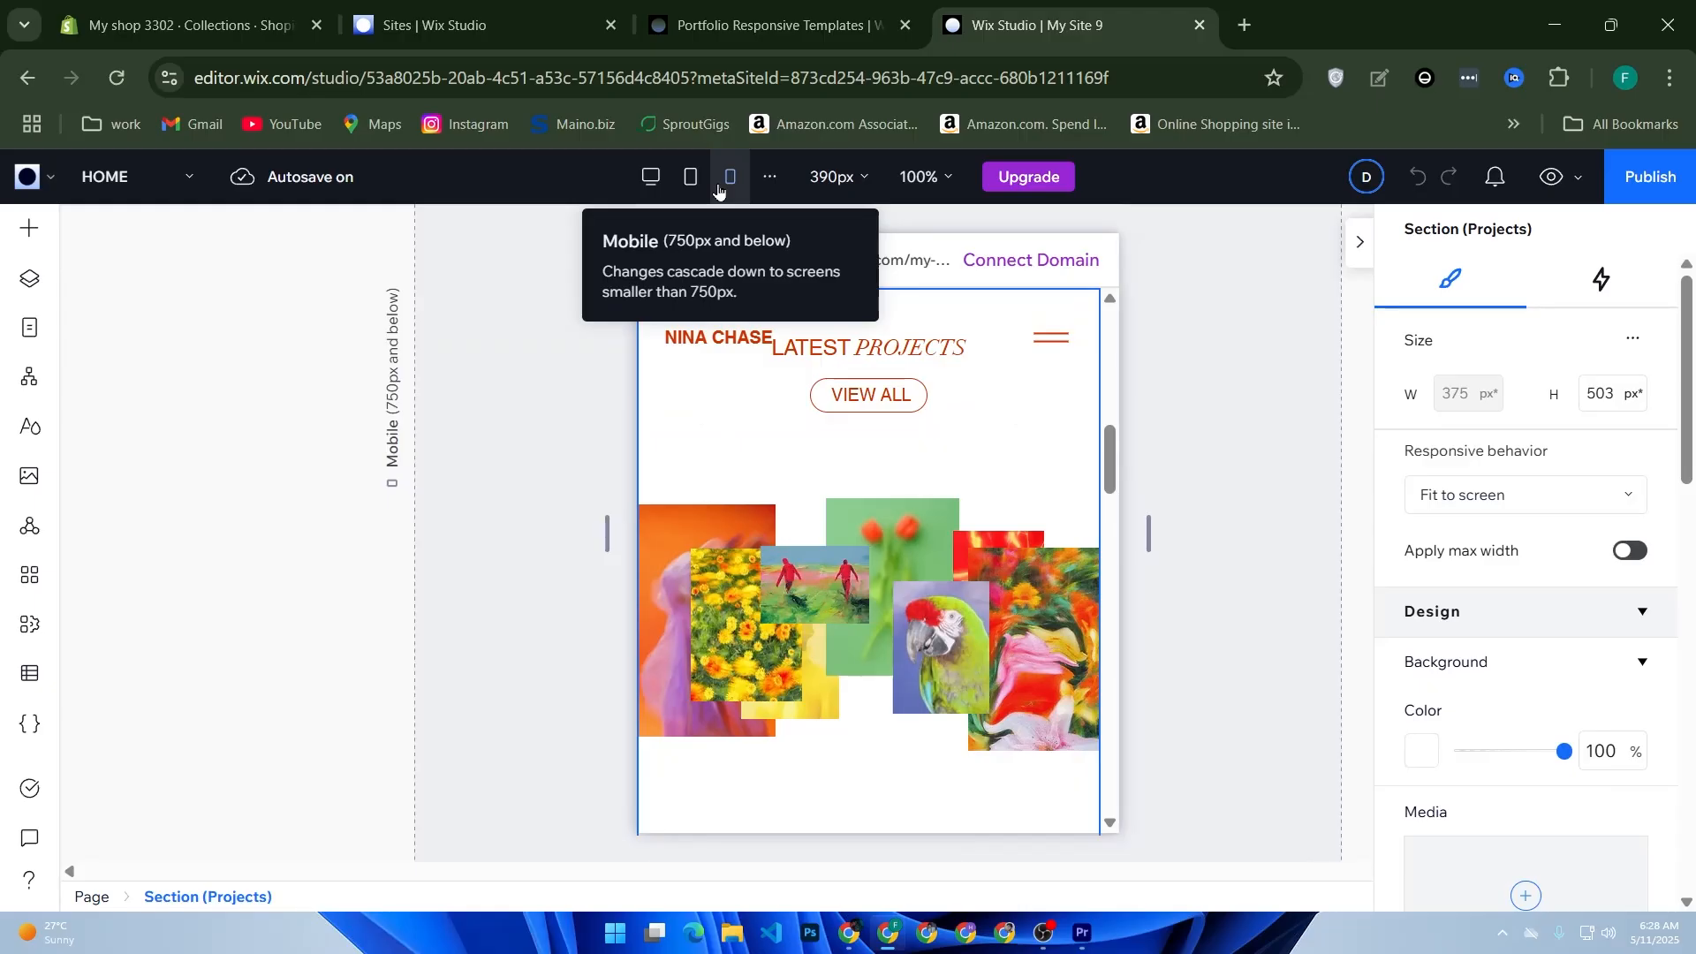
pyautogui.scroll(-15, 1016, 556)
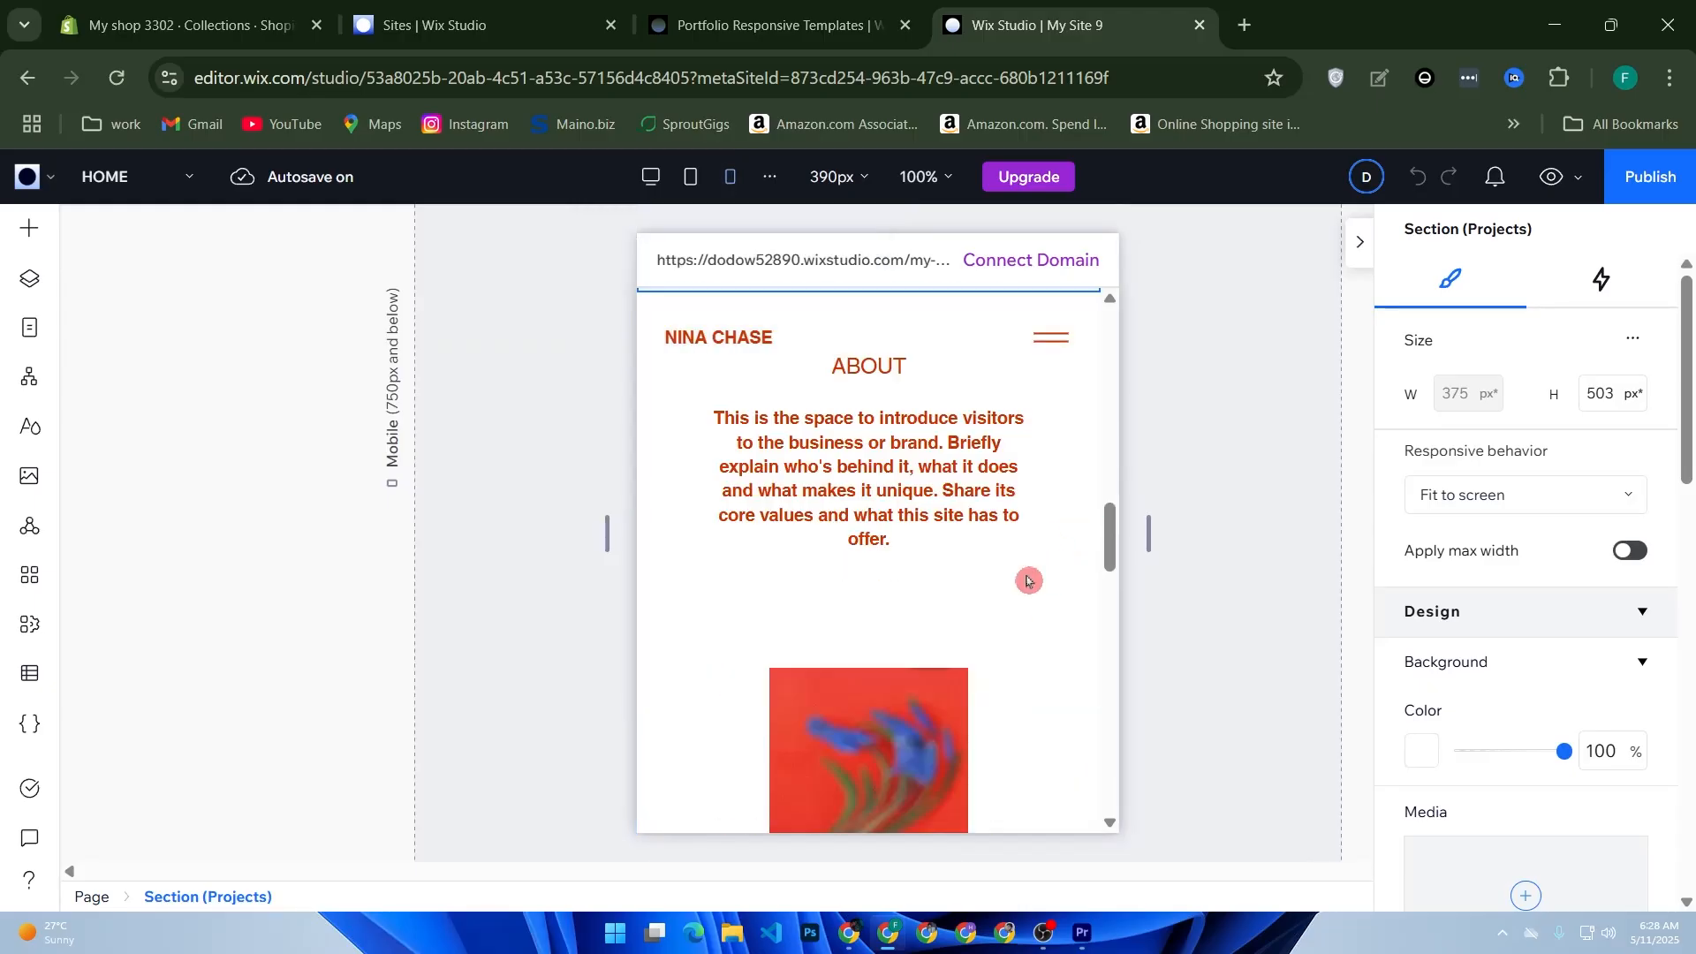
pyautogui.scroll(-6, 909, 522)
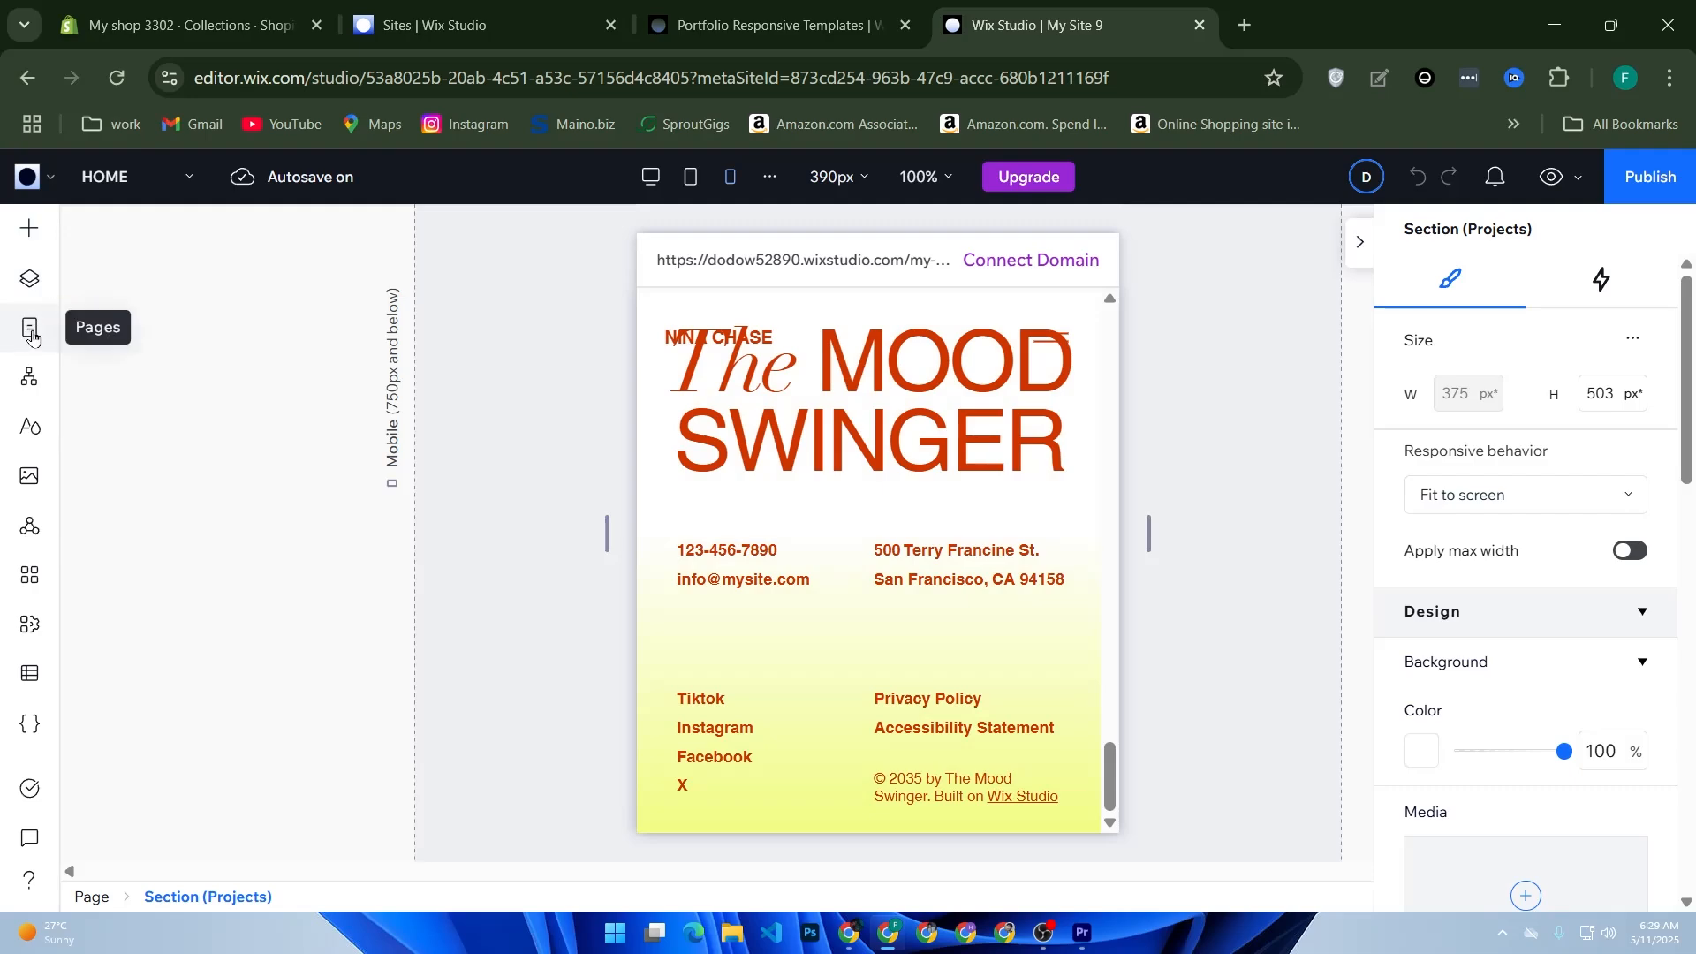
# Step: Add a standard blank page to the site and name it "contact us"
pyautogui.click(31, 332)
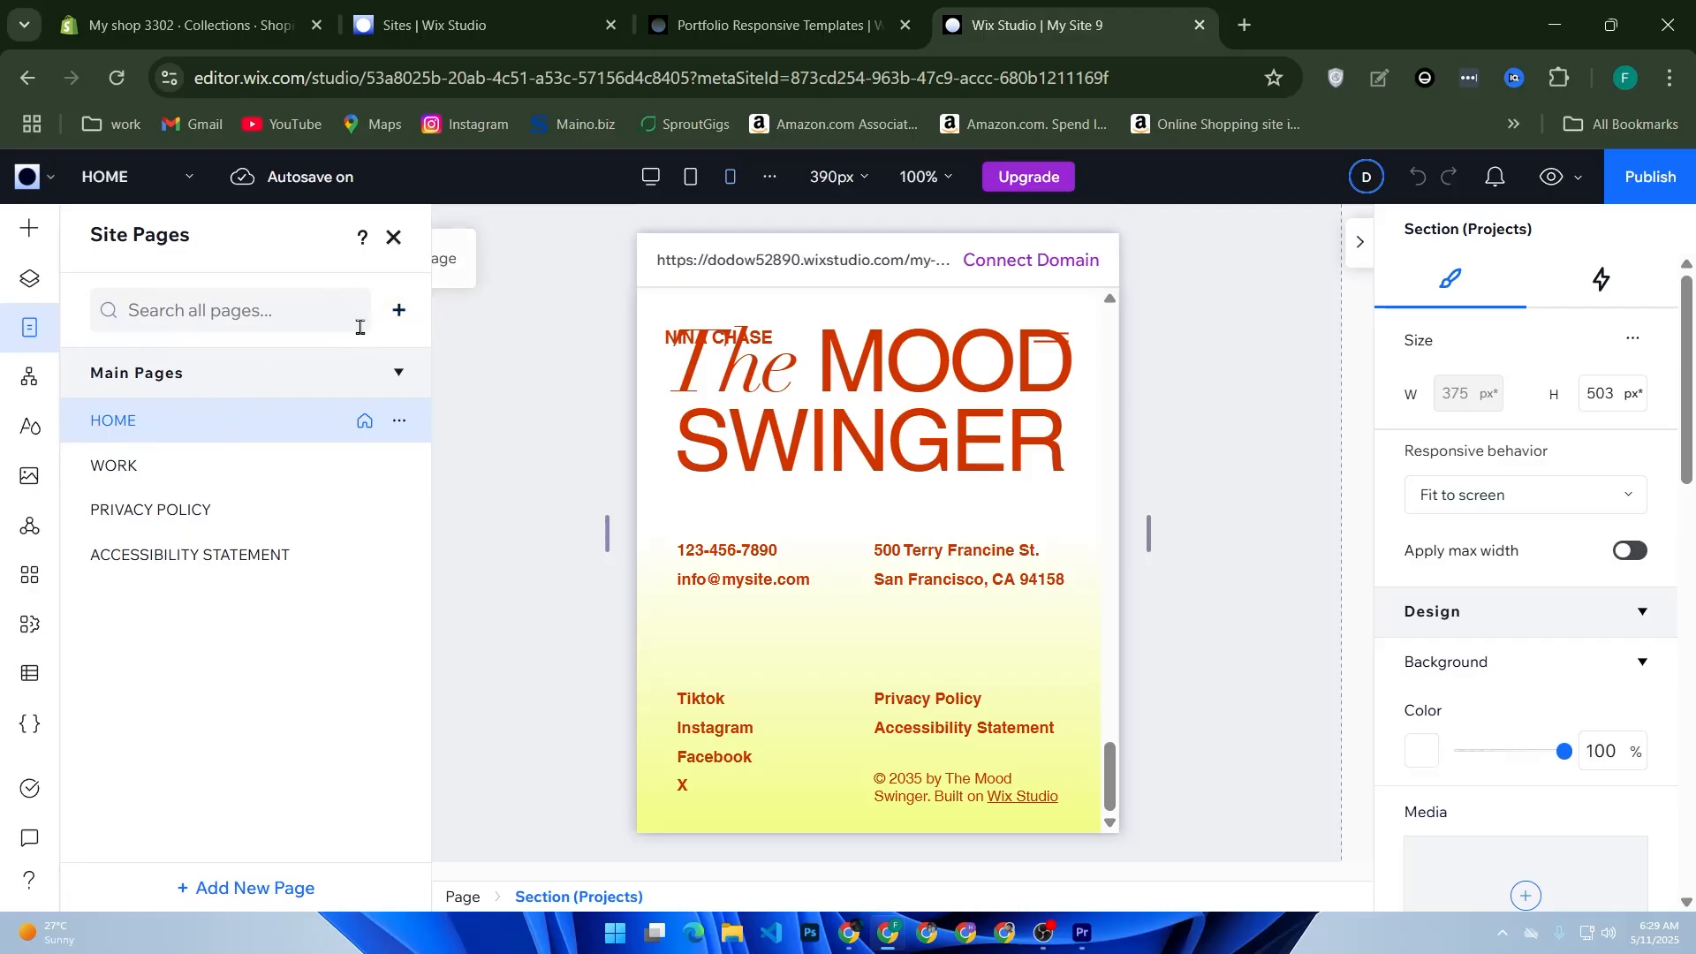
pyautogui.click(399, 315)
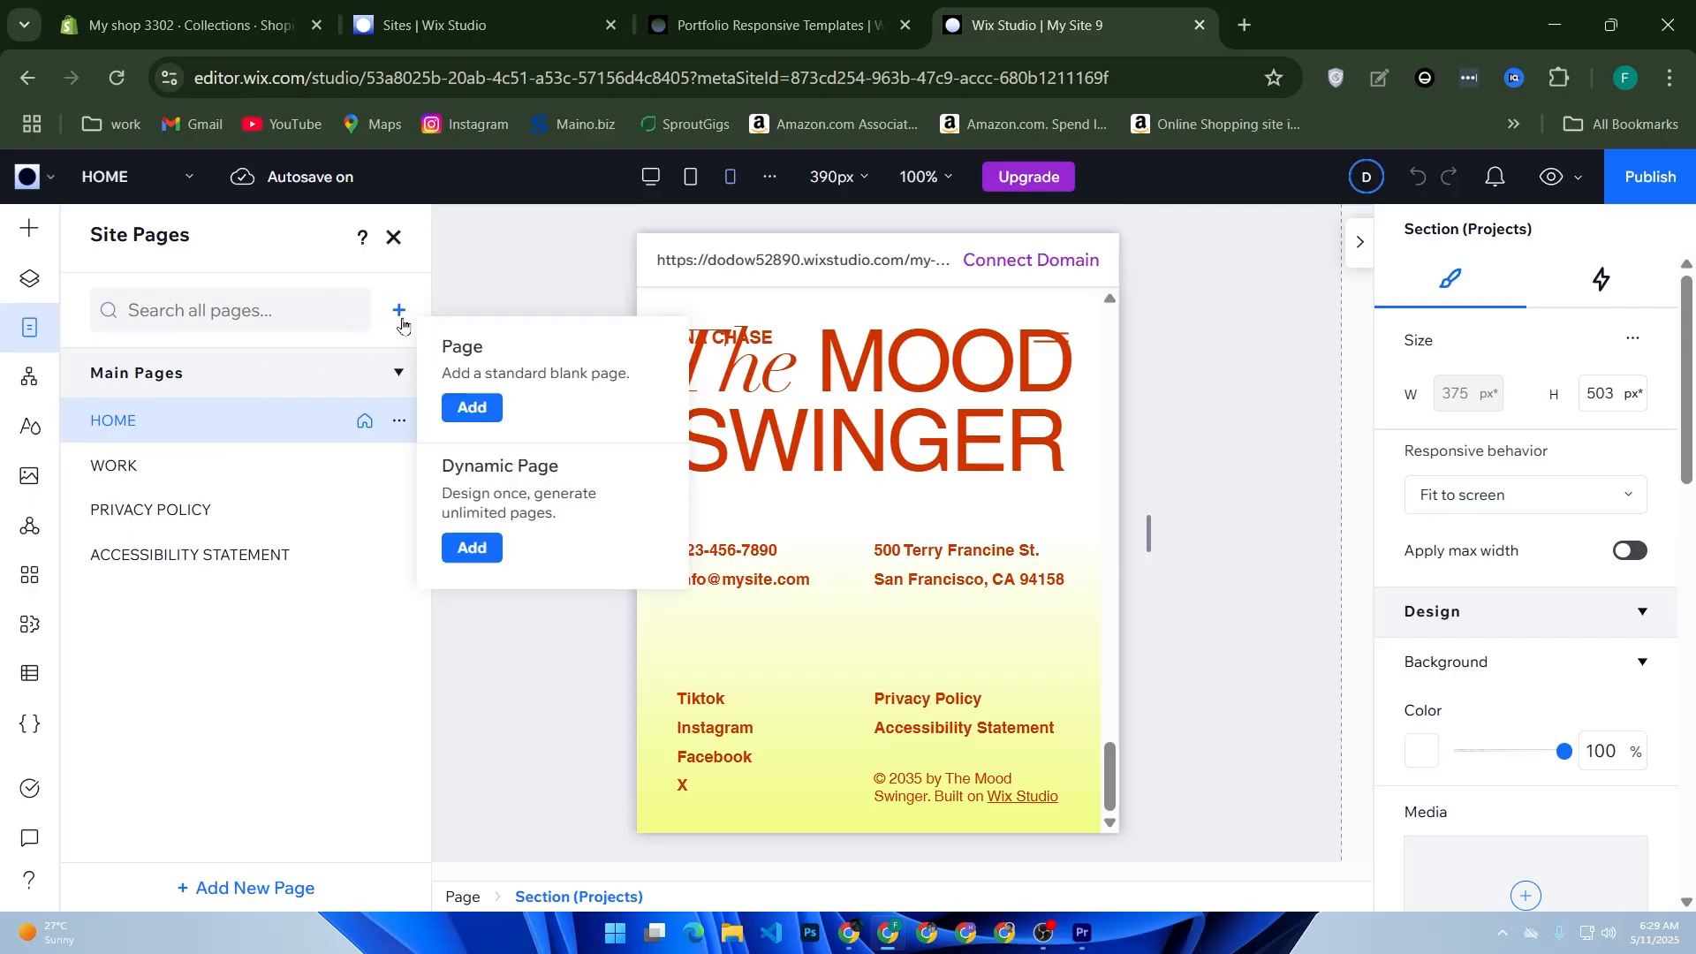
pyautogui.click(485, 409)
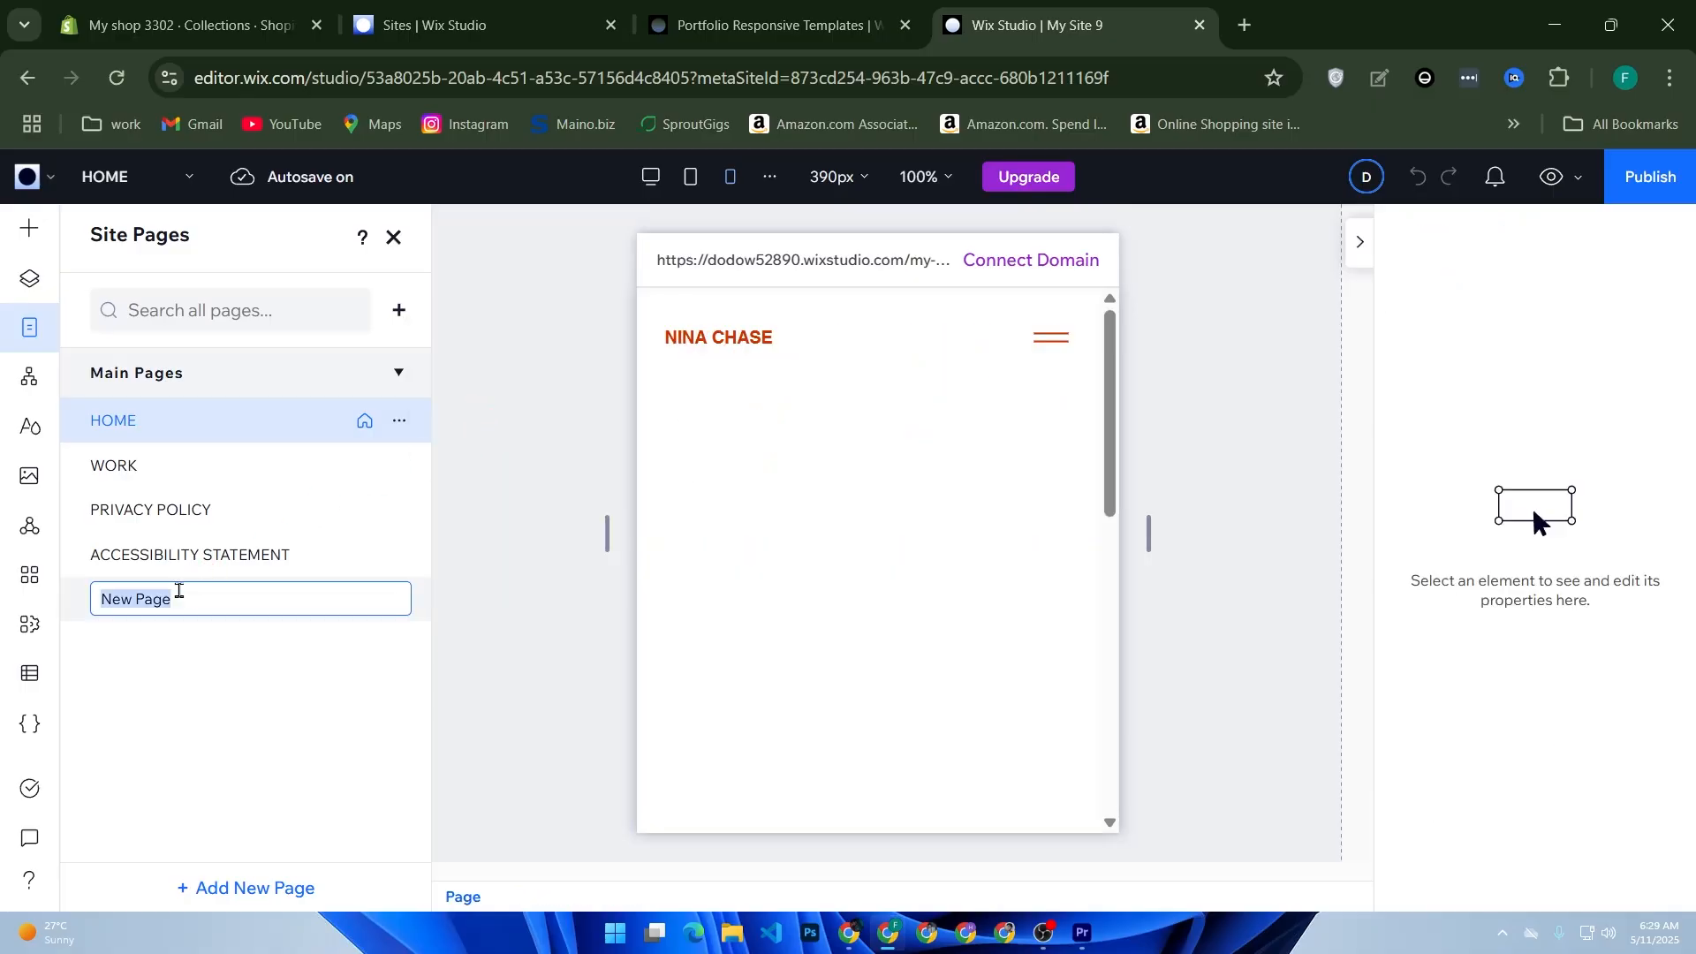
pyautogui.write('contact us')
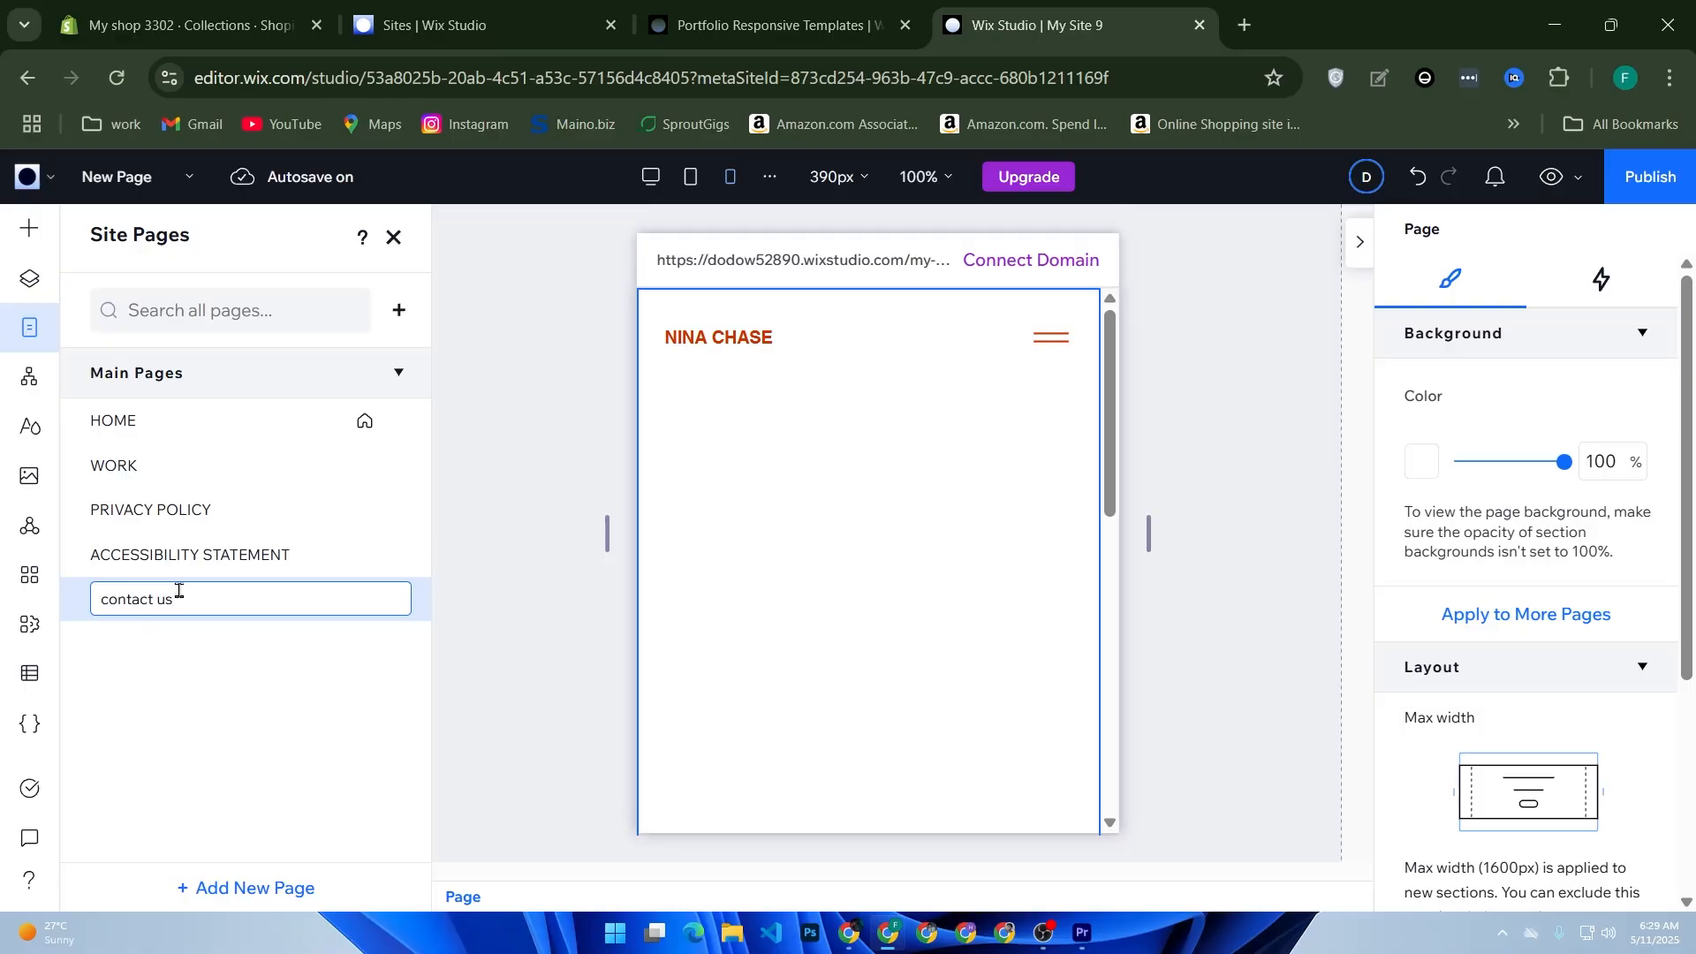
pyautogui.press('Return')
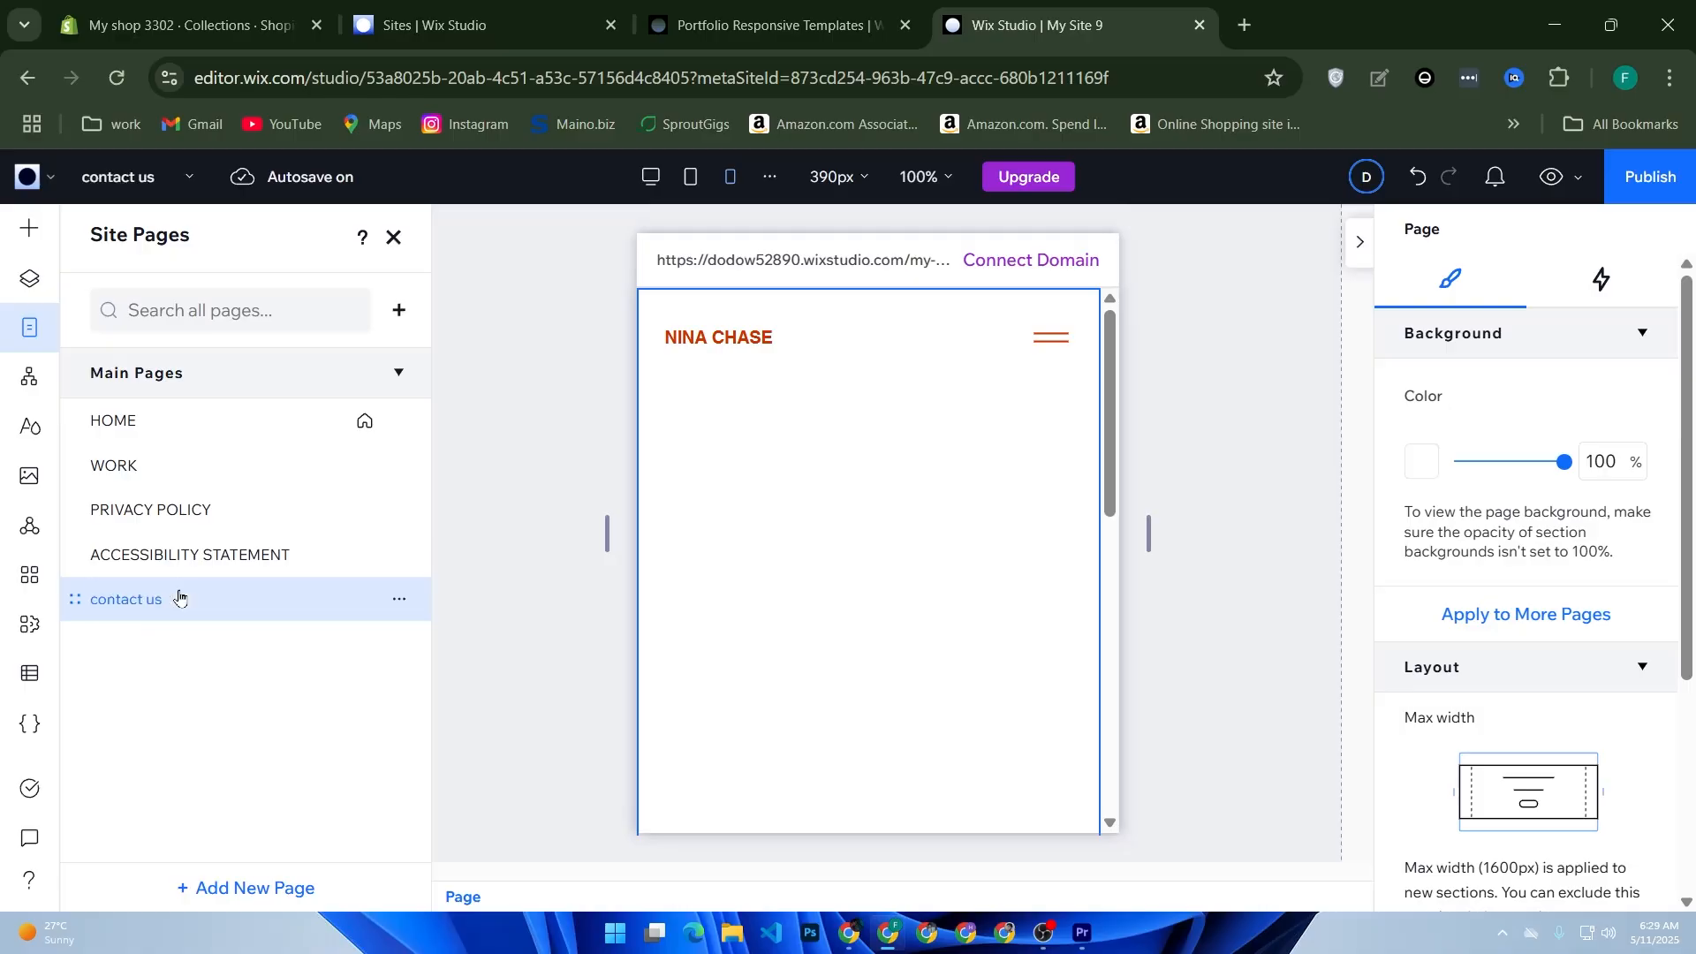
# Step: Open the settings of the "contact us" page, expand its advanced settings and toggle manual caching control
pyautogui.doubleClick(179, 598)
pyautogui.click(296, 652)
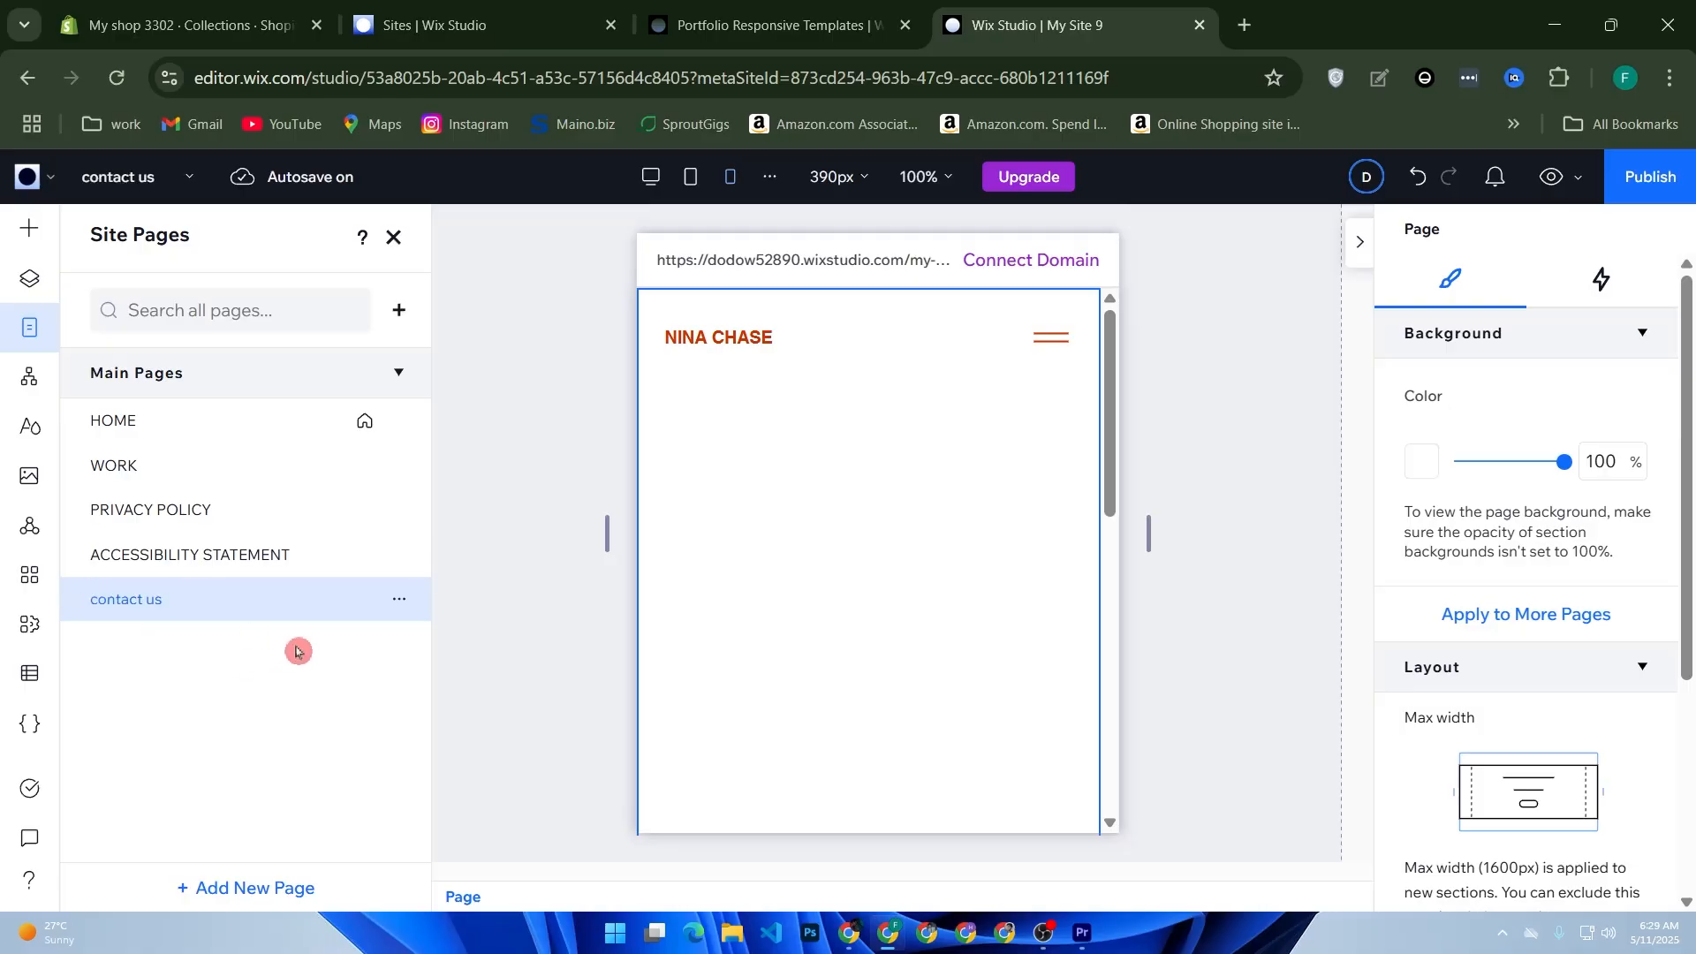
pyautogui.click(398, 604)
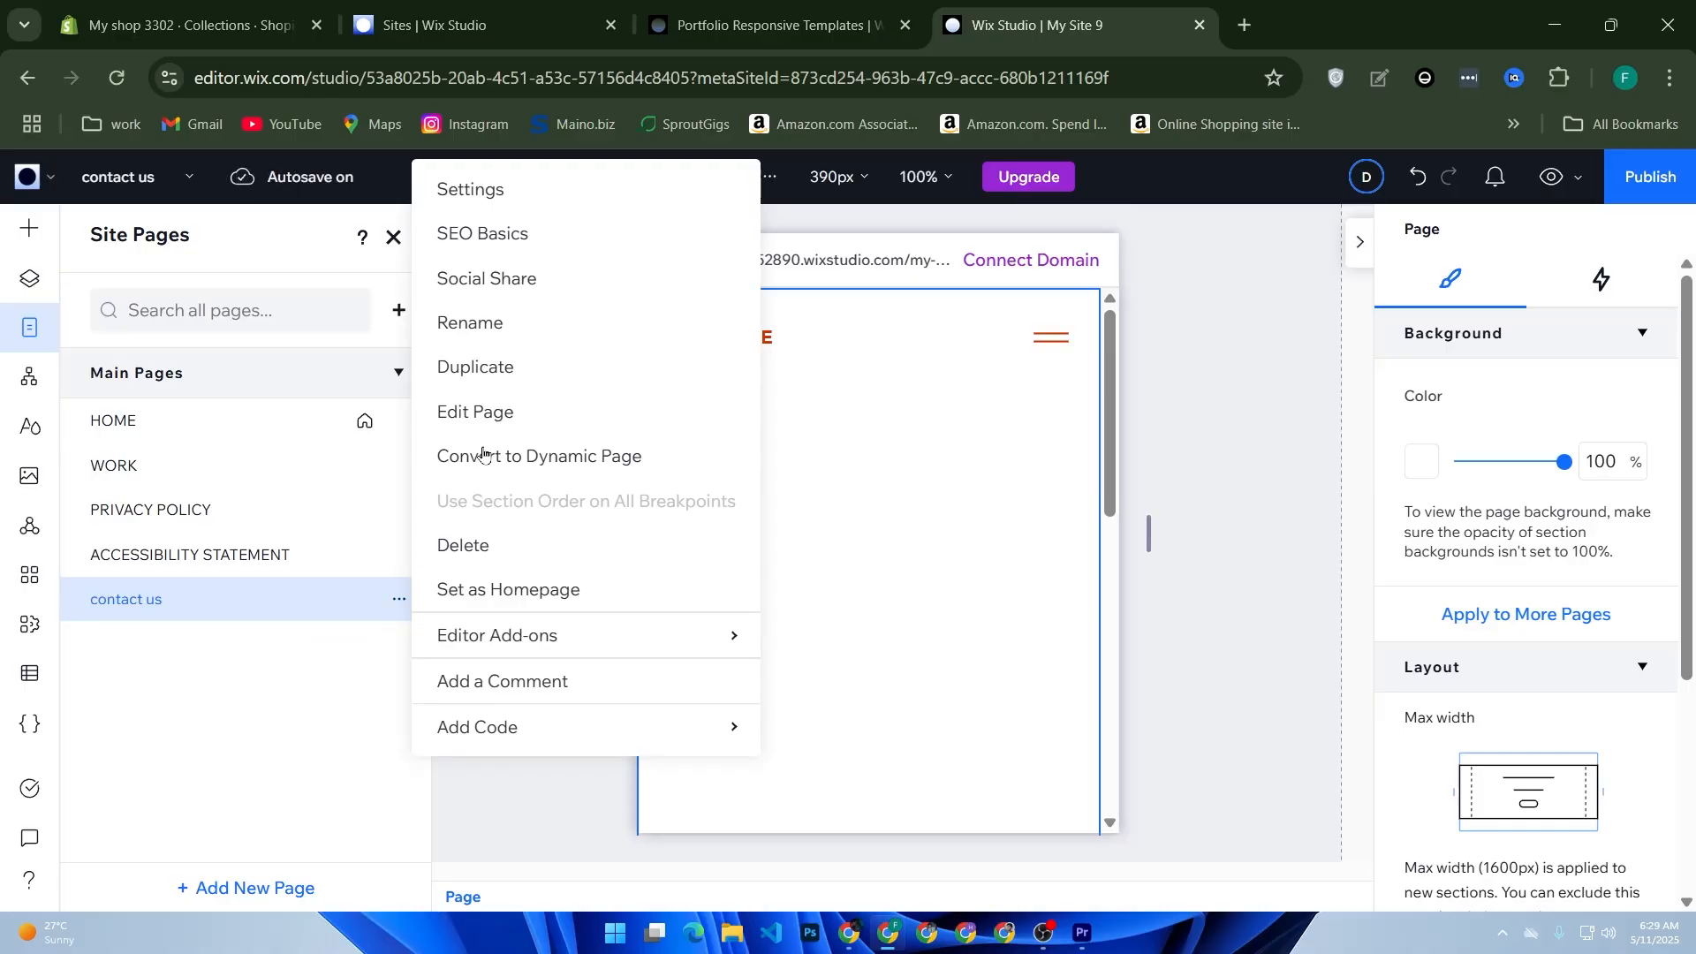
pyautogui.click(528, 203)
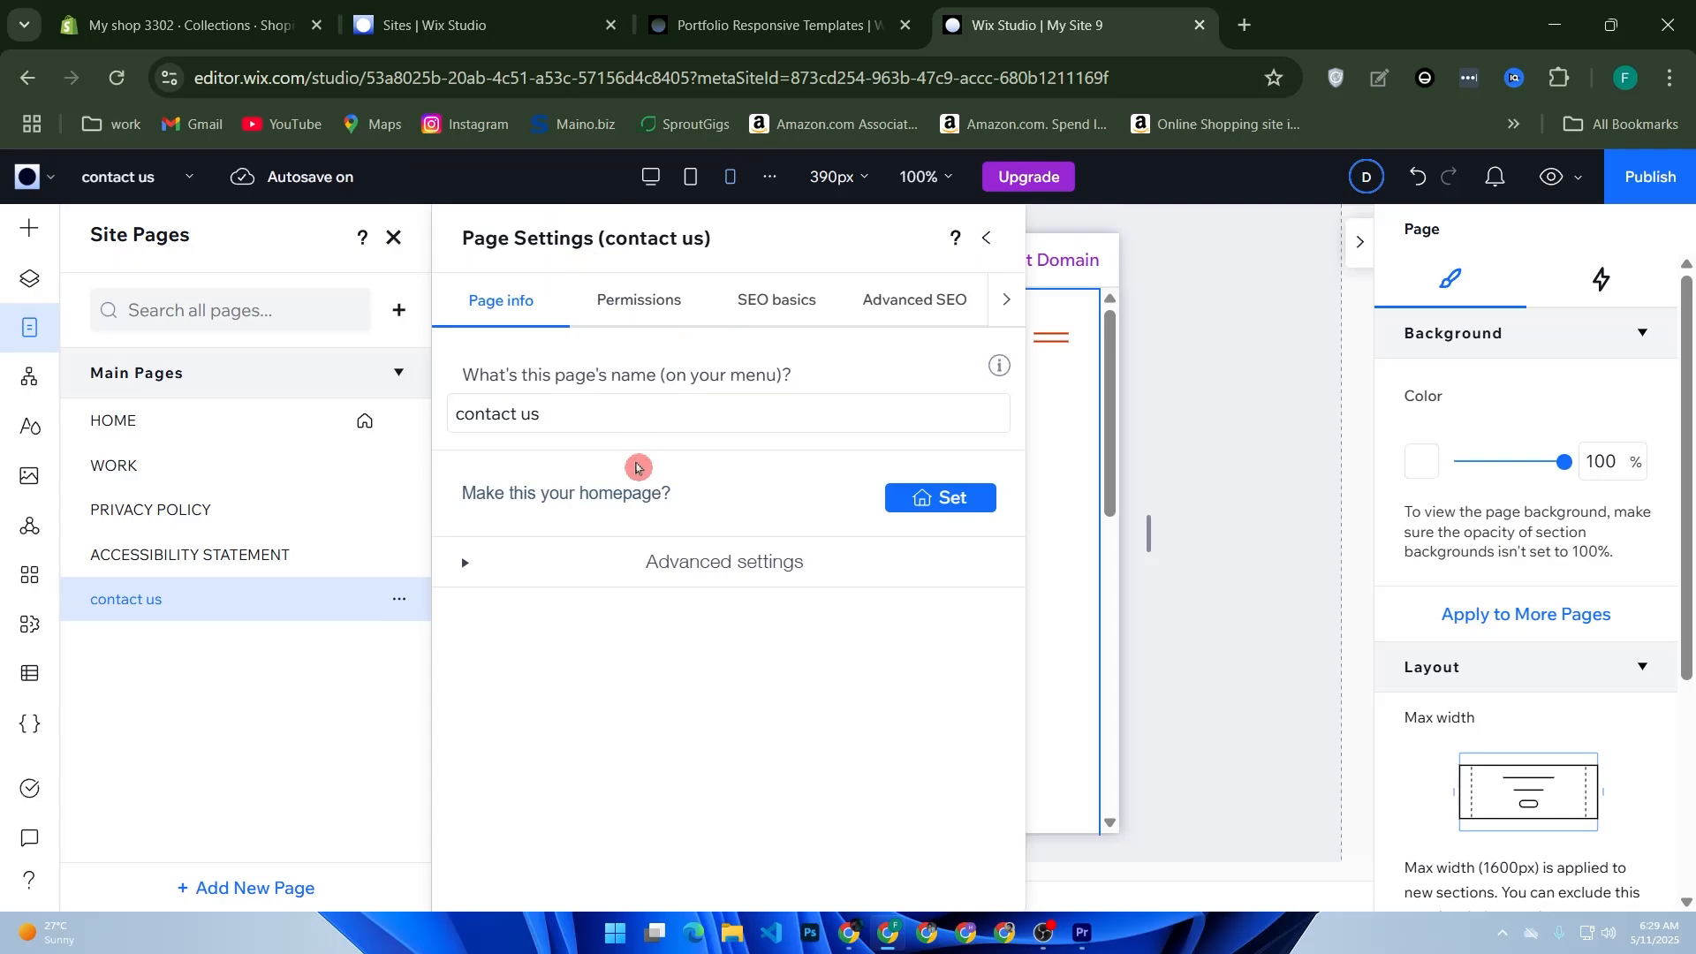
pyautogui.click(525, 566)
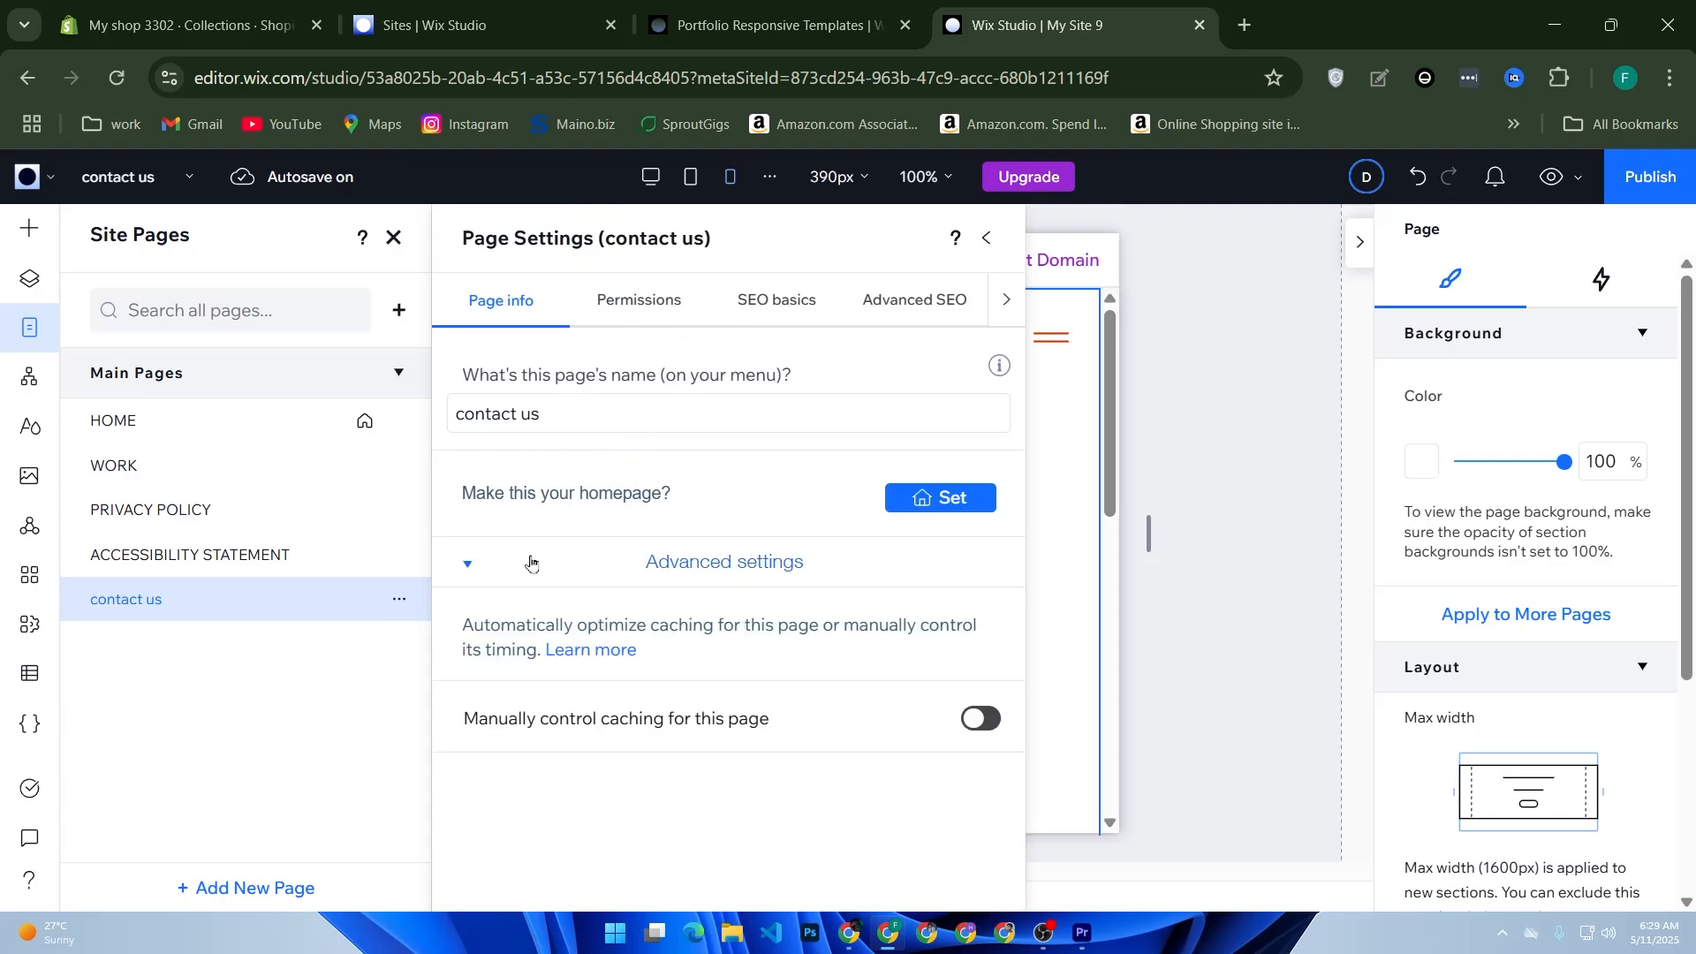
pyautogui.click(971, 719)
# Step: Review the "contact us" page's permissions, SEO basics and advanced SEO settings, and close the page settings
pyautogui.click(645, 309)
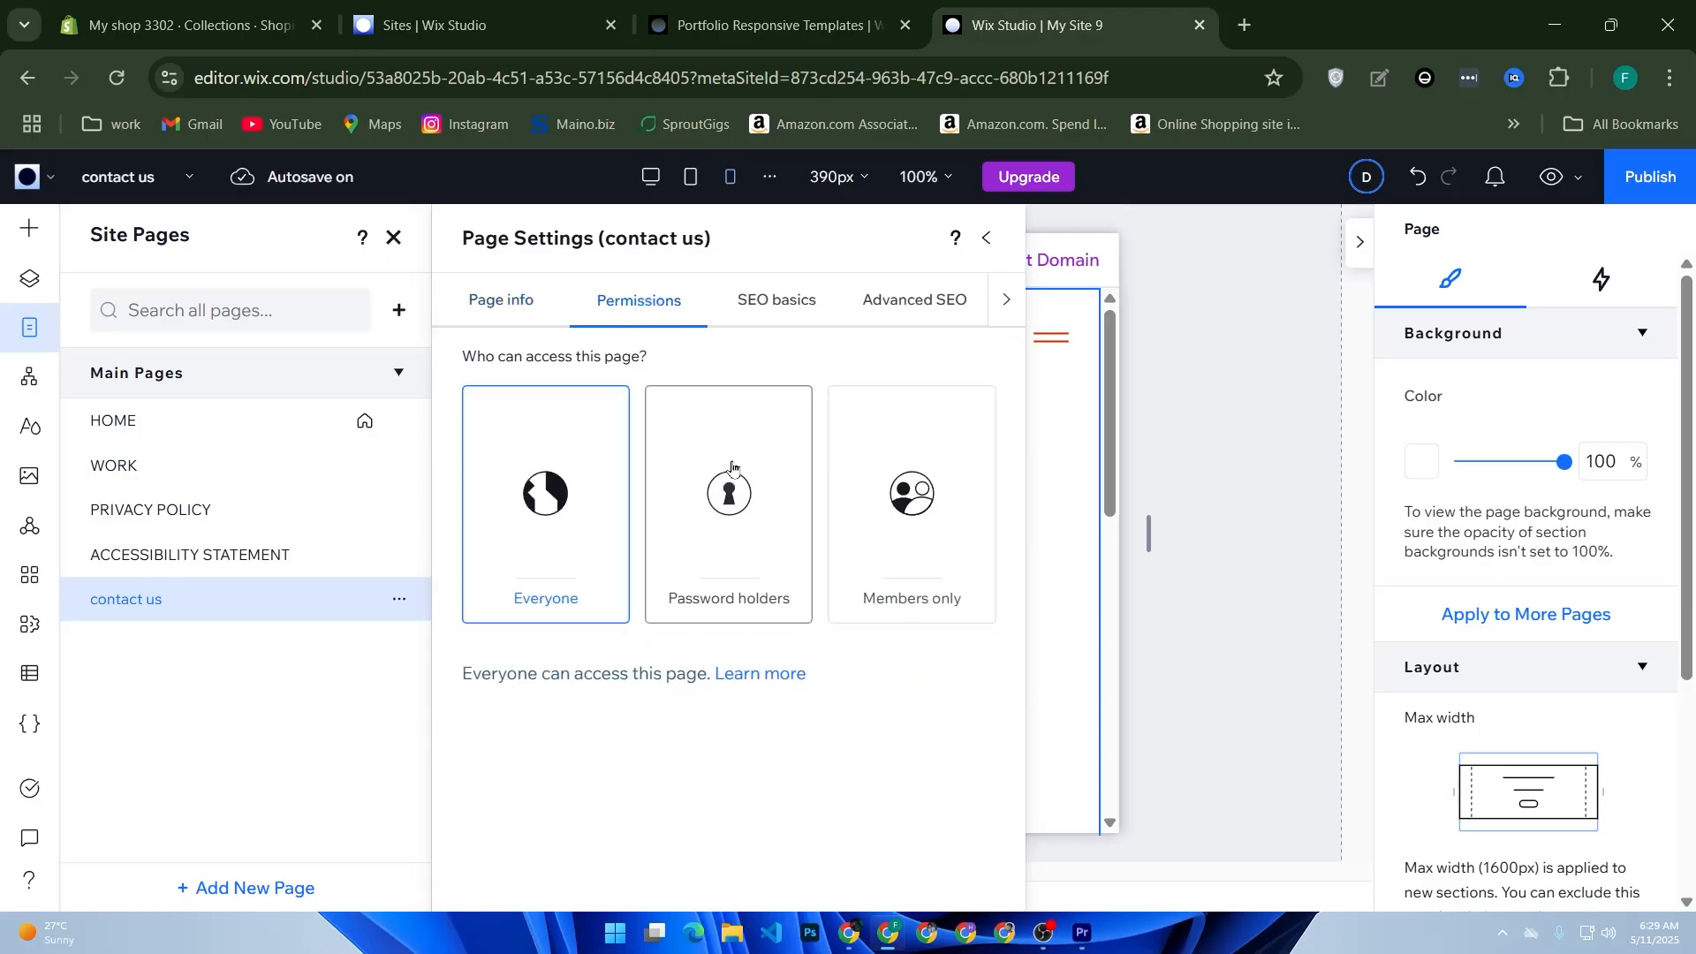
pyautogui.click(792, 313)
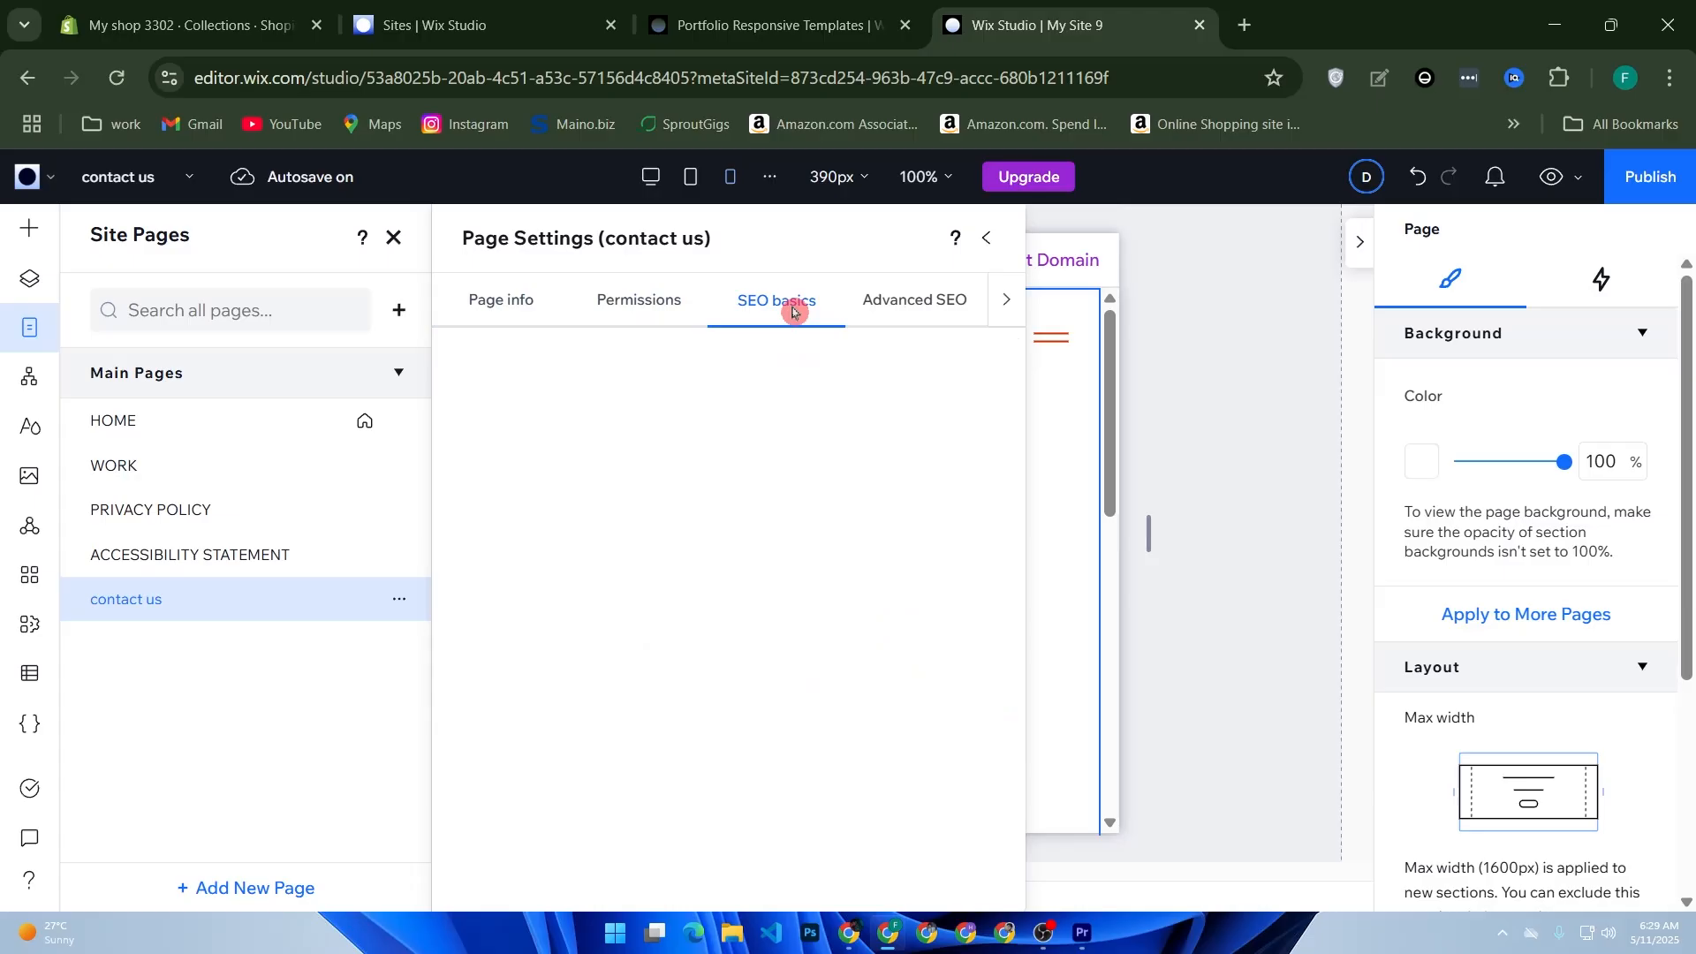
pyautogui.scroll(-6, 651, 594)
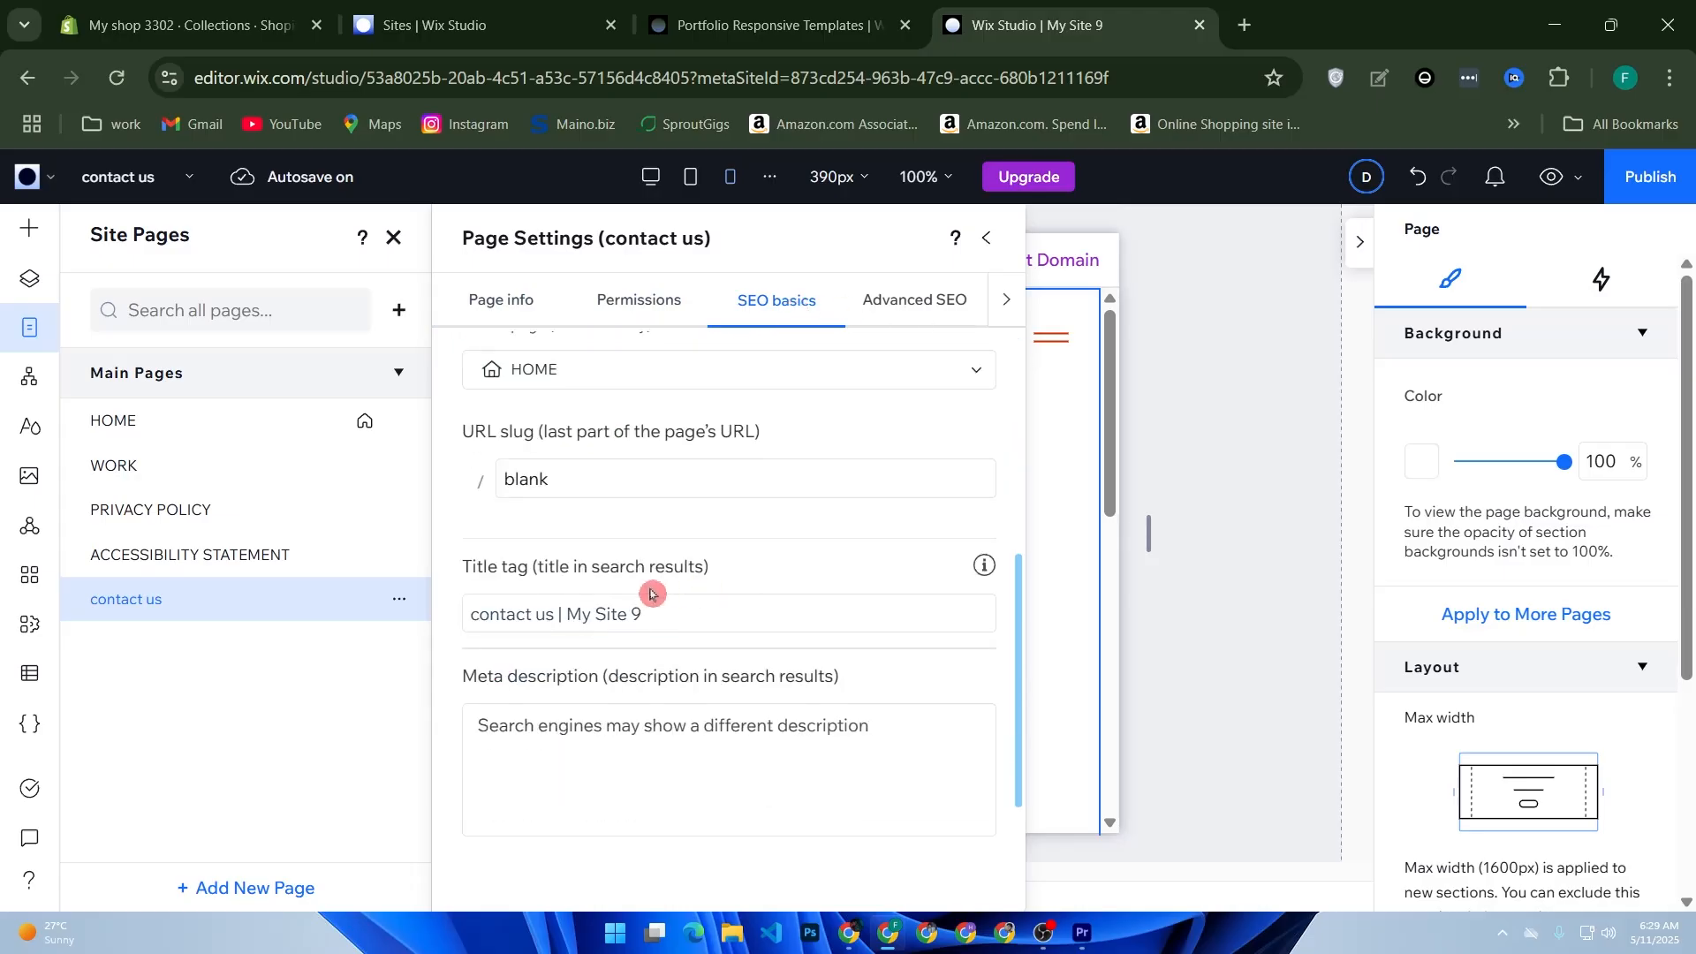
pyautogui.scroll(-1, 651, 593)
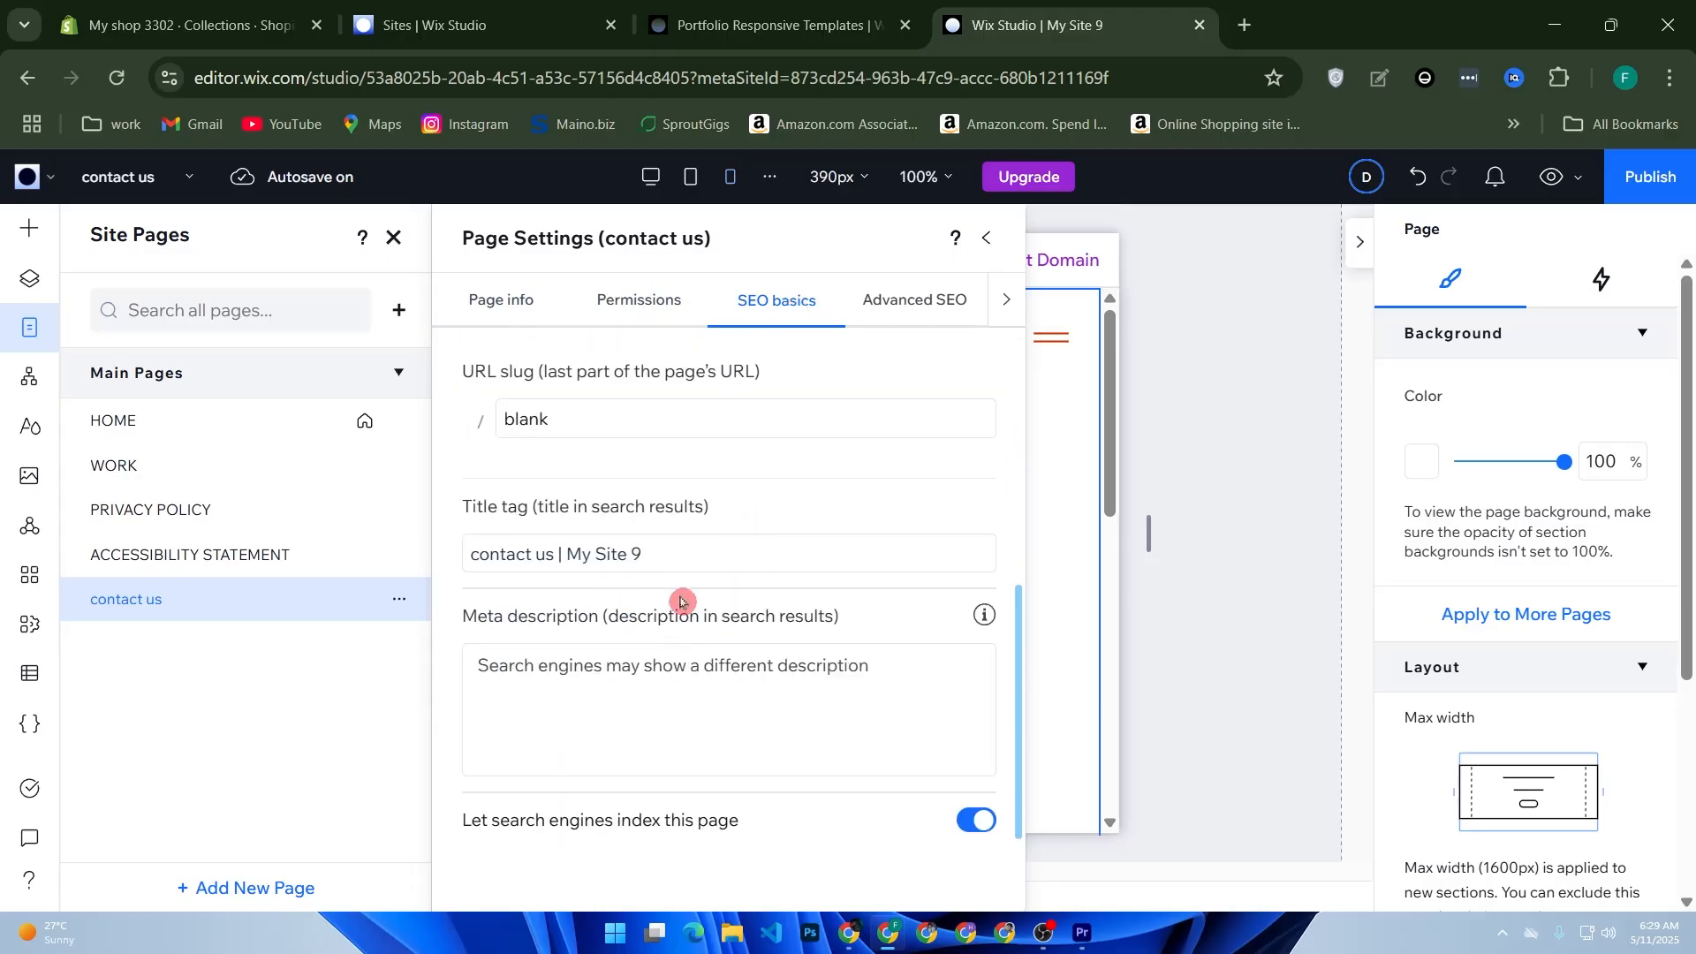
pyautogui.click(521, 687)
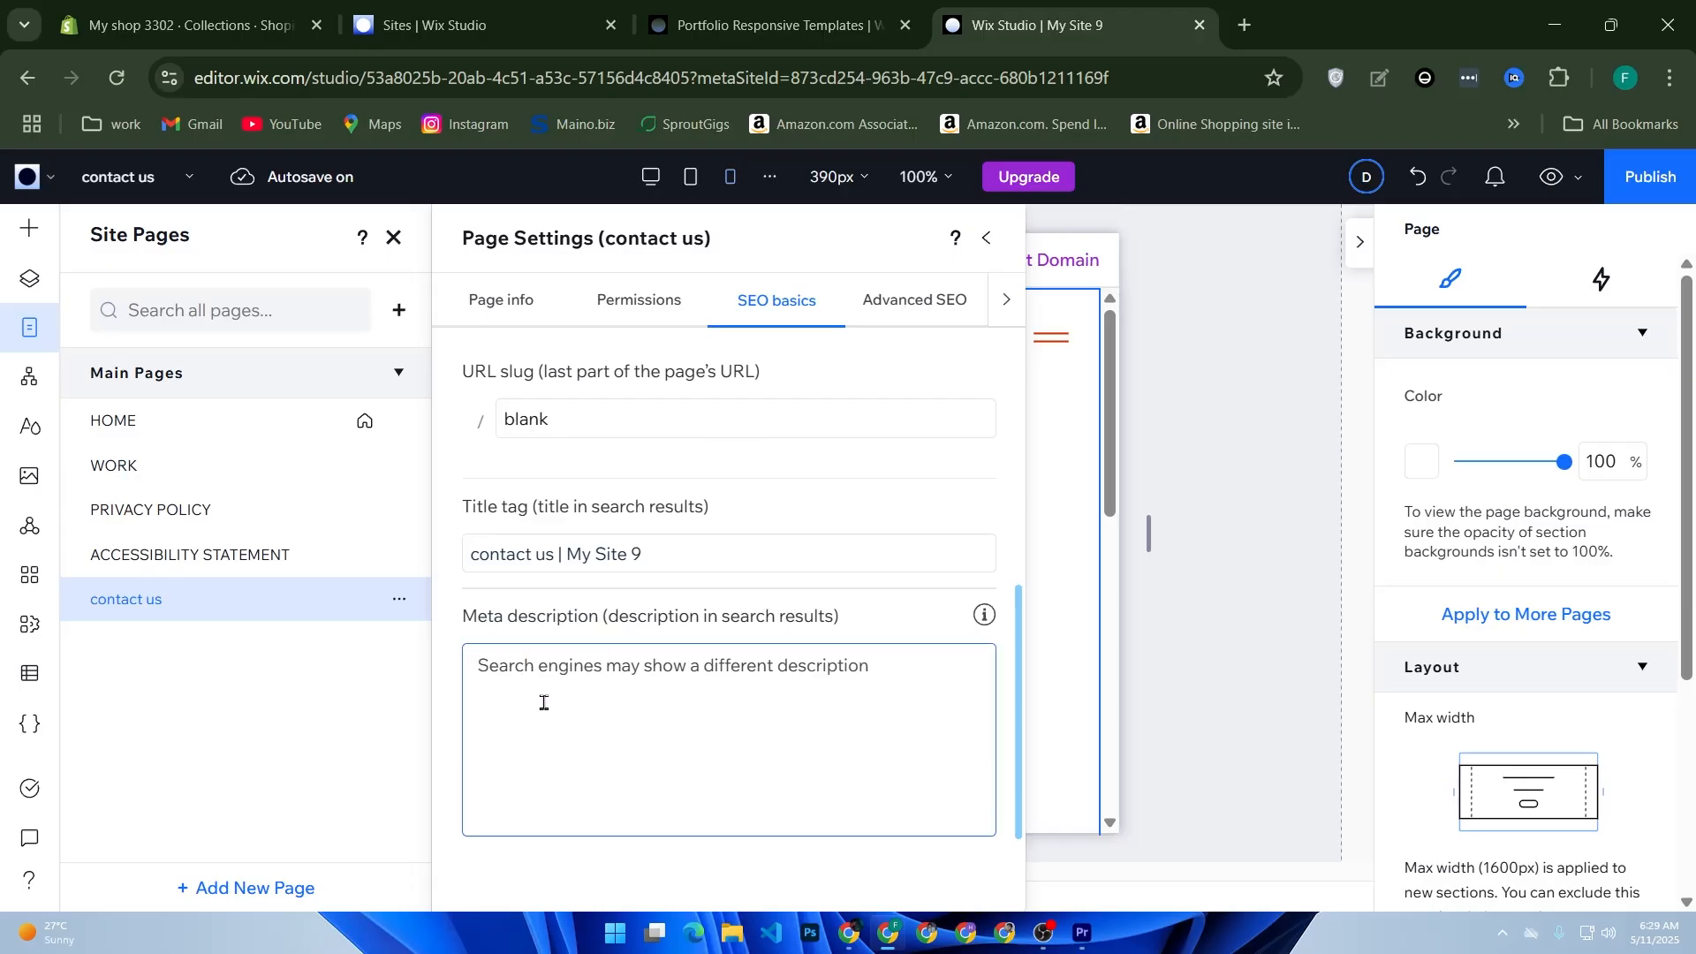
pyautogui.click(883, 316)
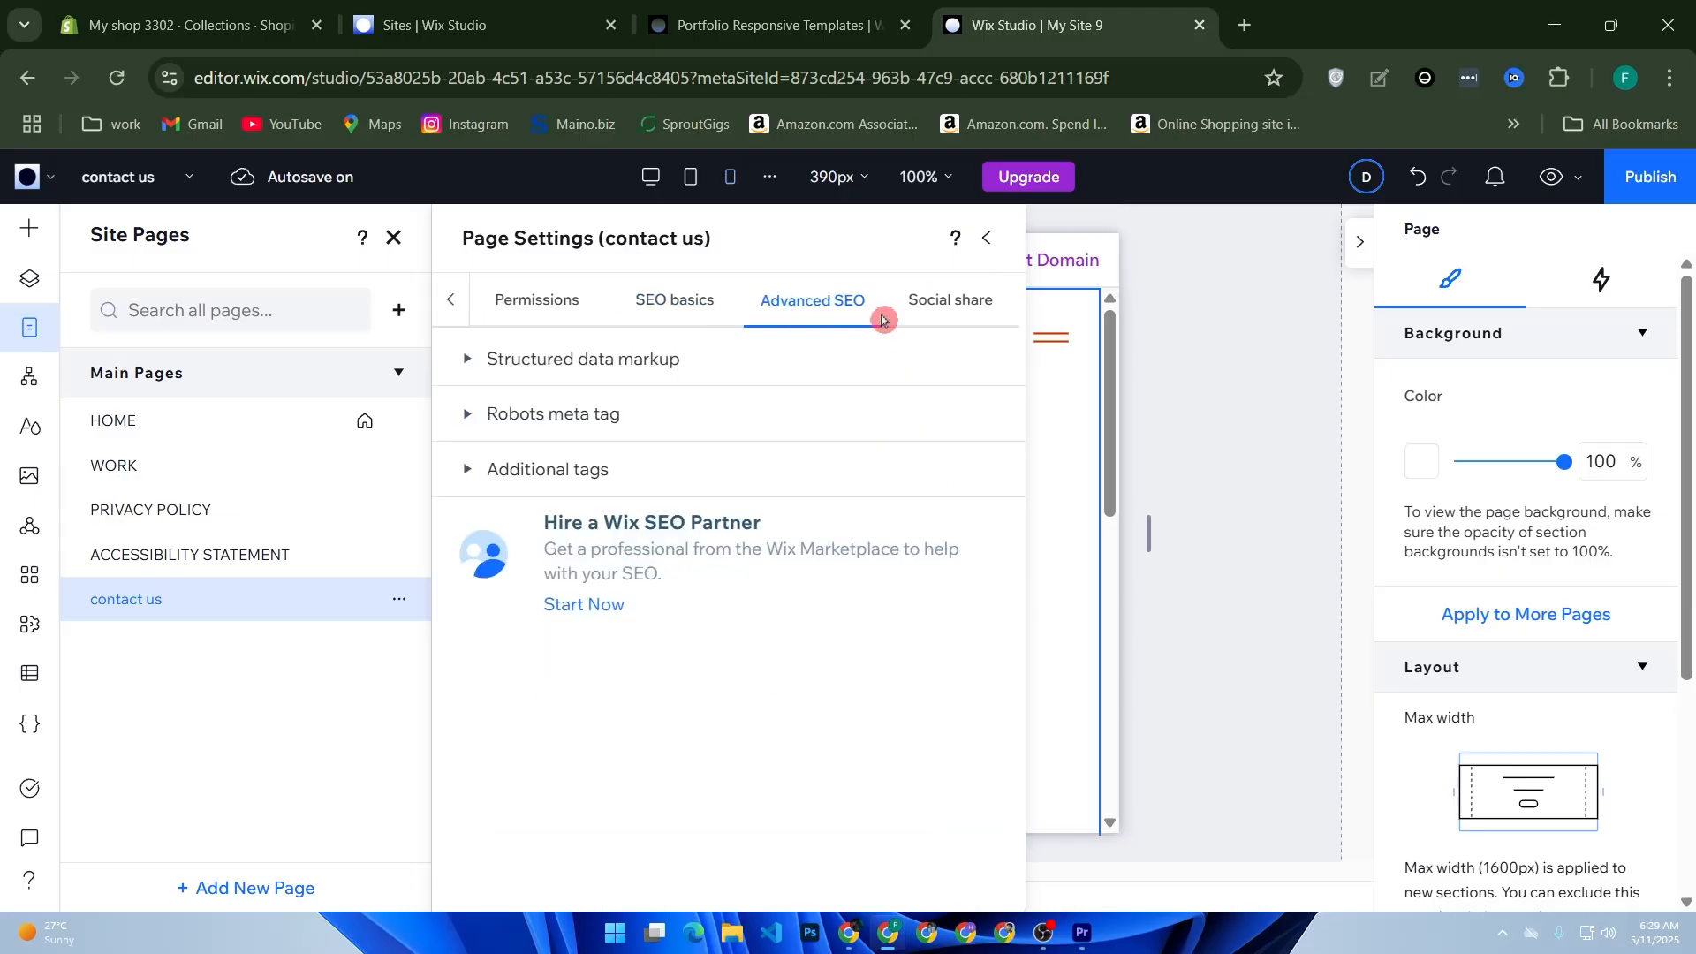
pyautogui.click(987, 238)
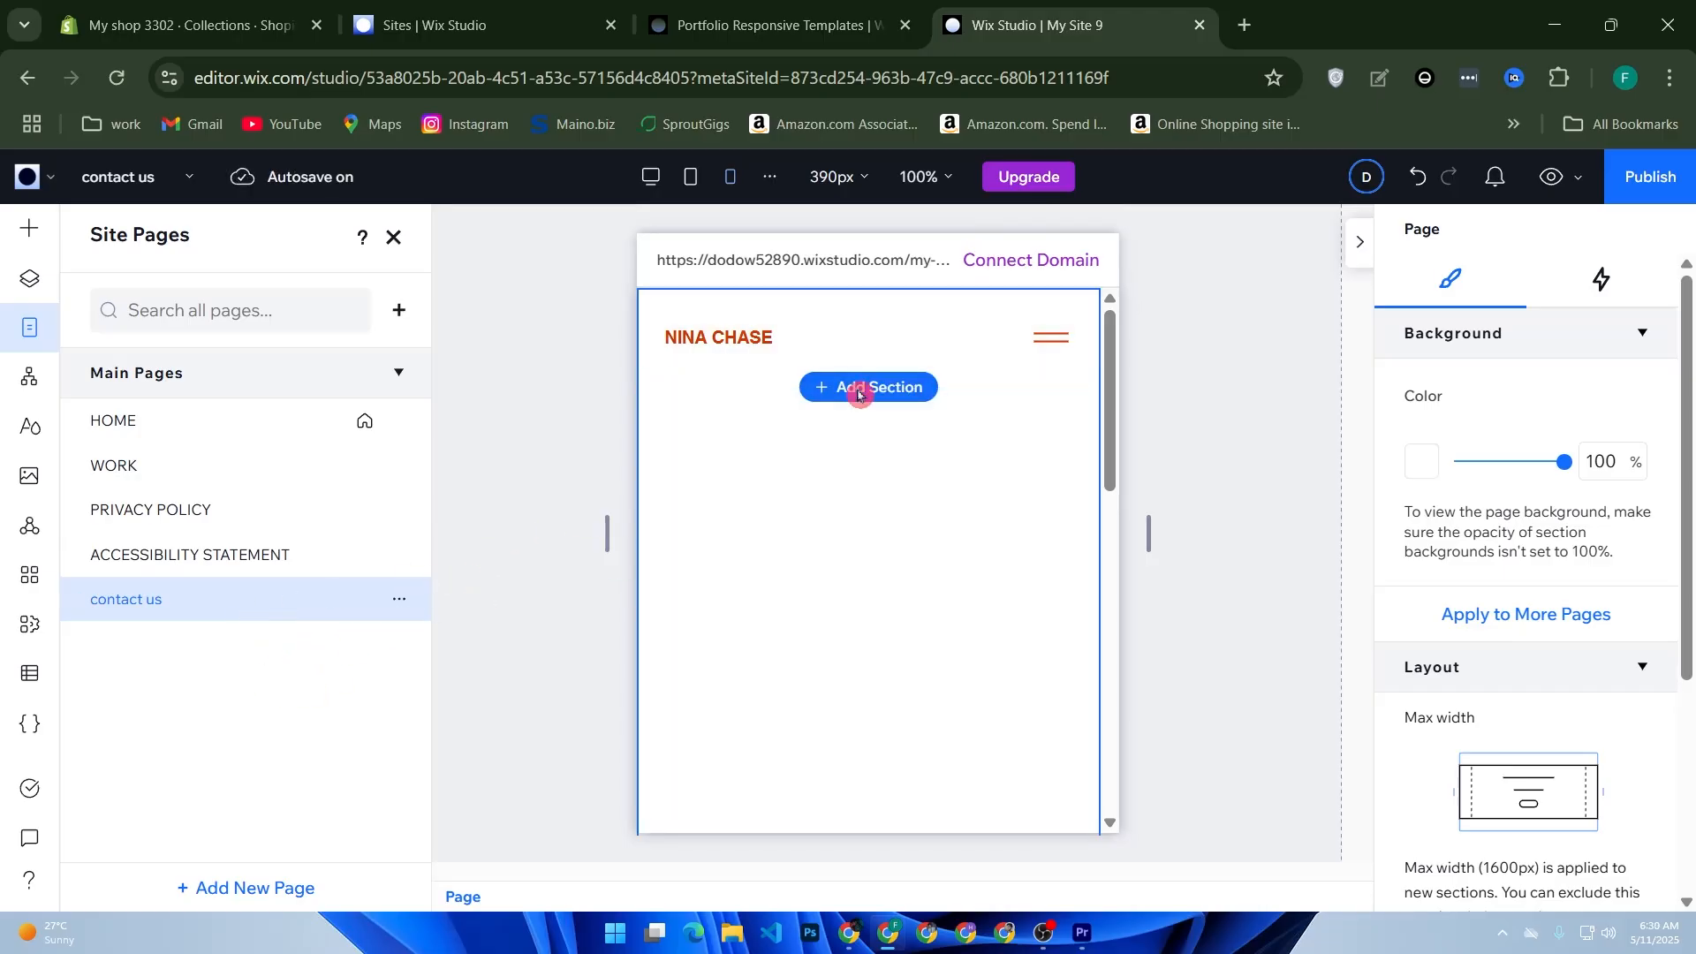
# Step: Add two blank sections to the "contact us" page and move HOME below ACCESSIBILITY STATEMENT in the page list
pyautogui.click(858, 395)
pyautogui.moveTo(272, 613); pyautogui.dragTo(919, 489)
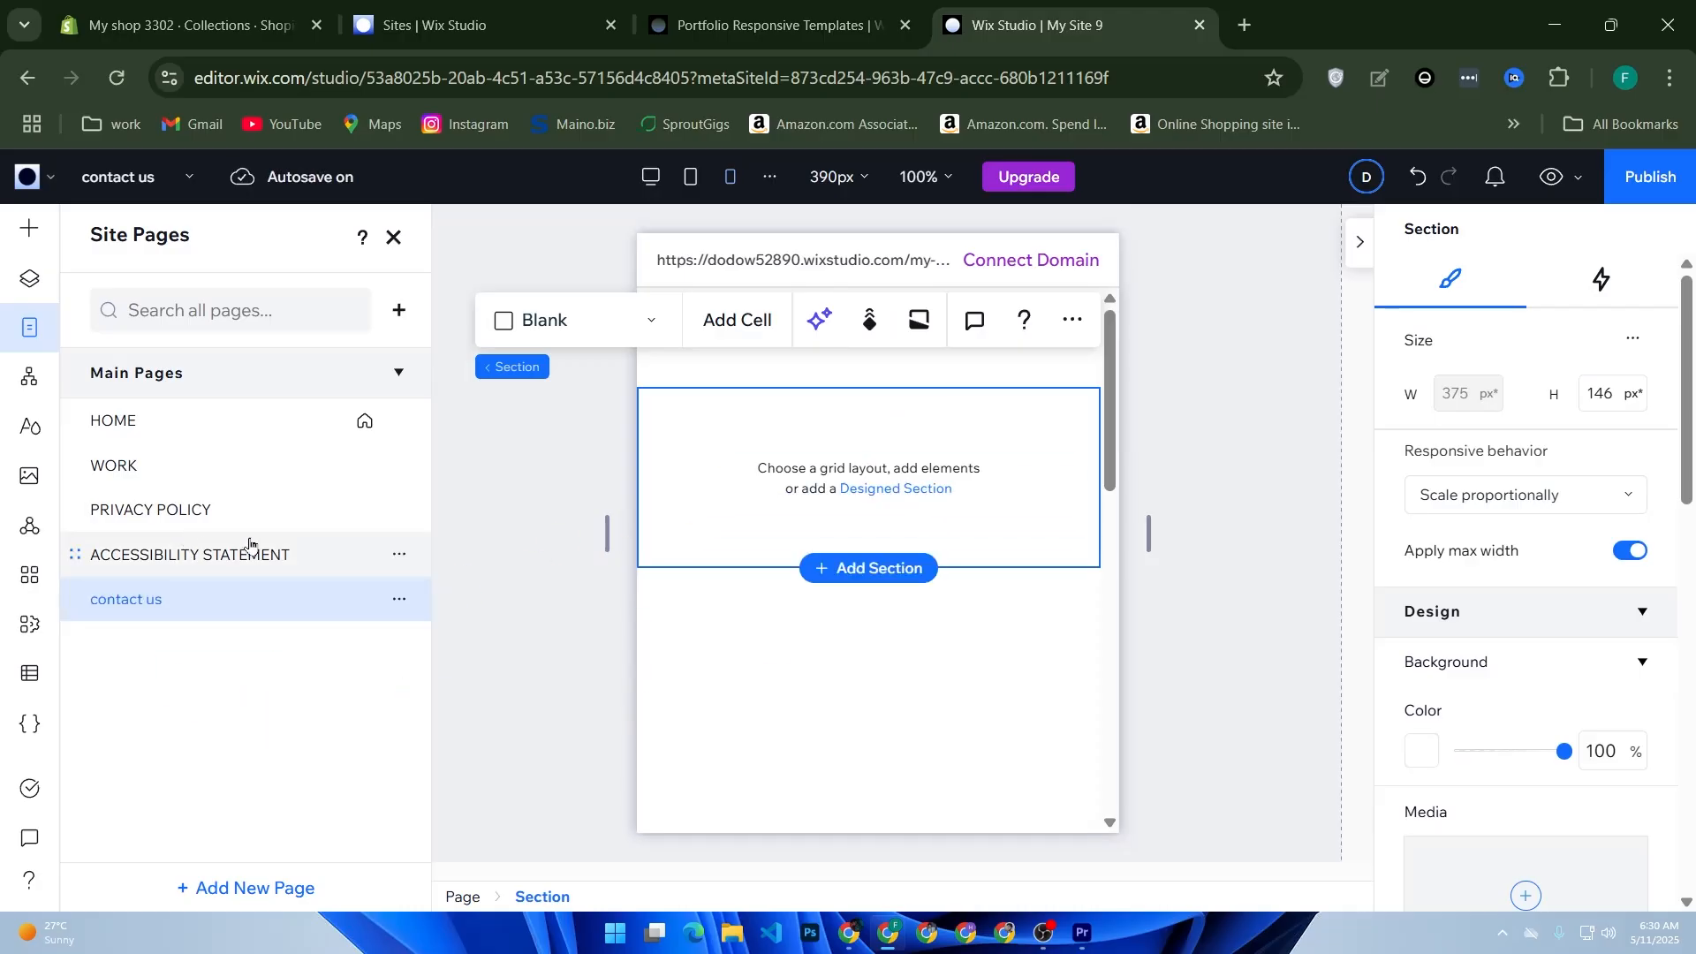
pyautogui.moveTo(177, 422); pyautogui.dragTo(768, 505)
pyautogui.click(842, 572)
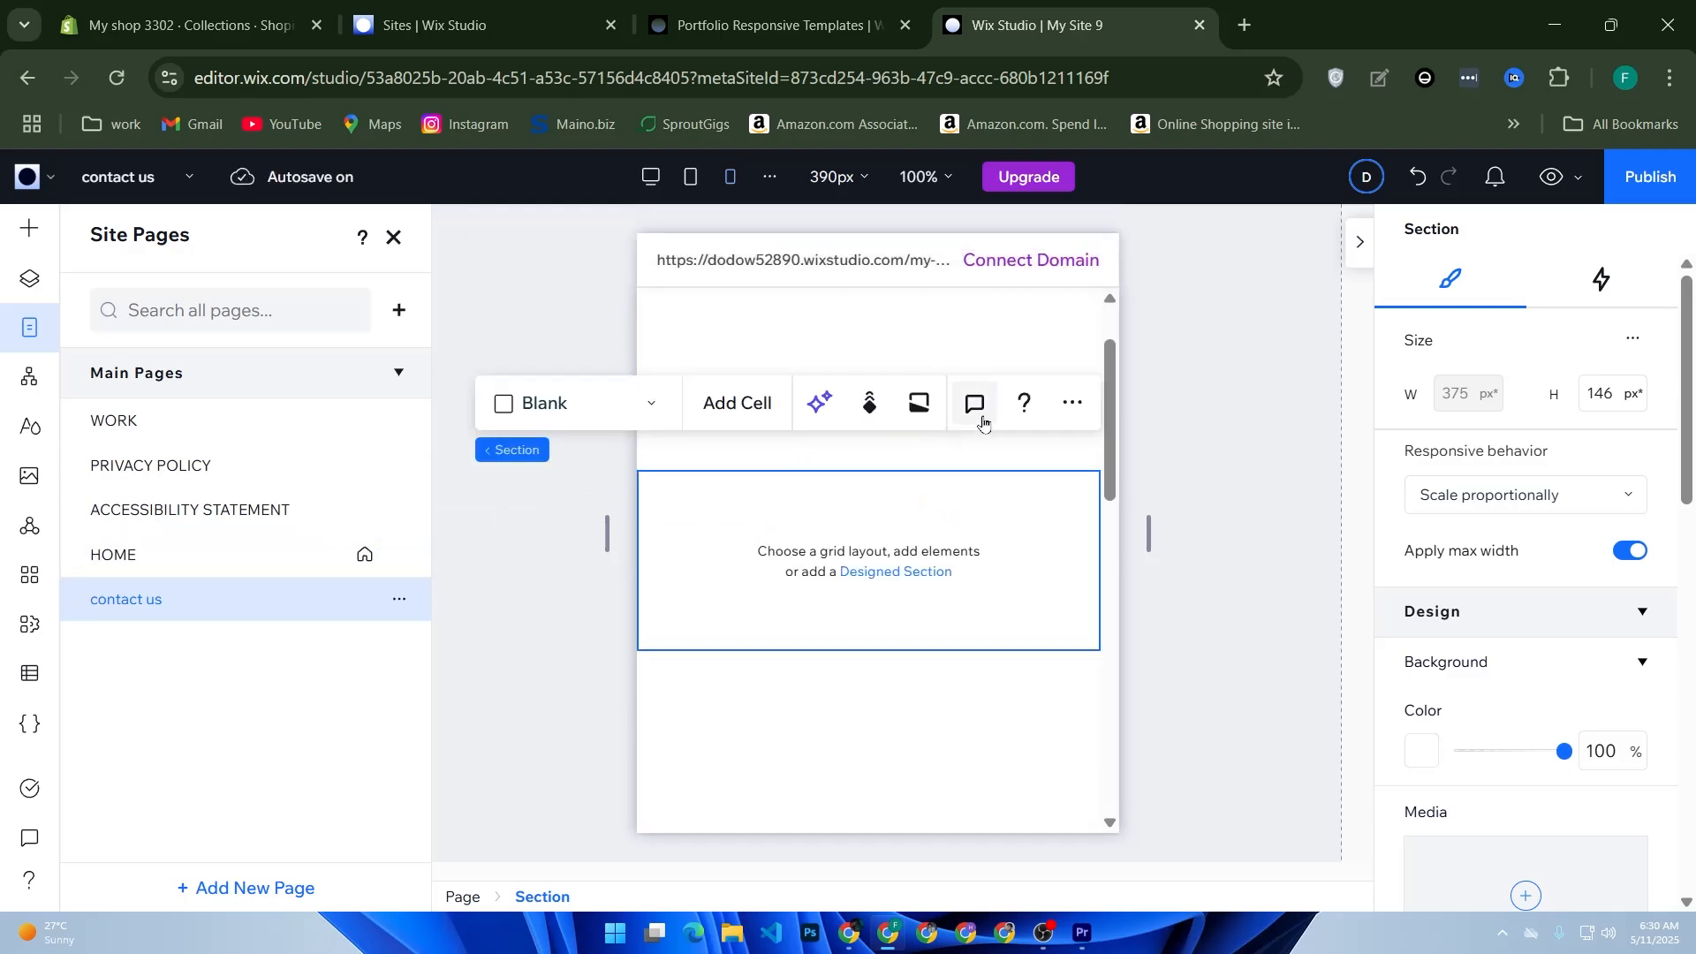
# Step: Add the "About Our Business" designed section with the curved building image from the About category to the "contact us" page
pyautogui.click(929, 573)
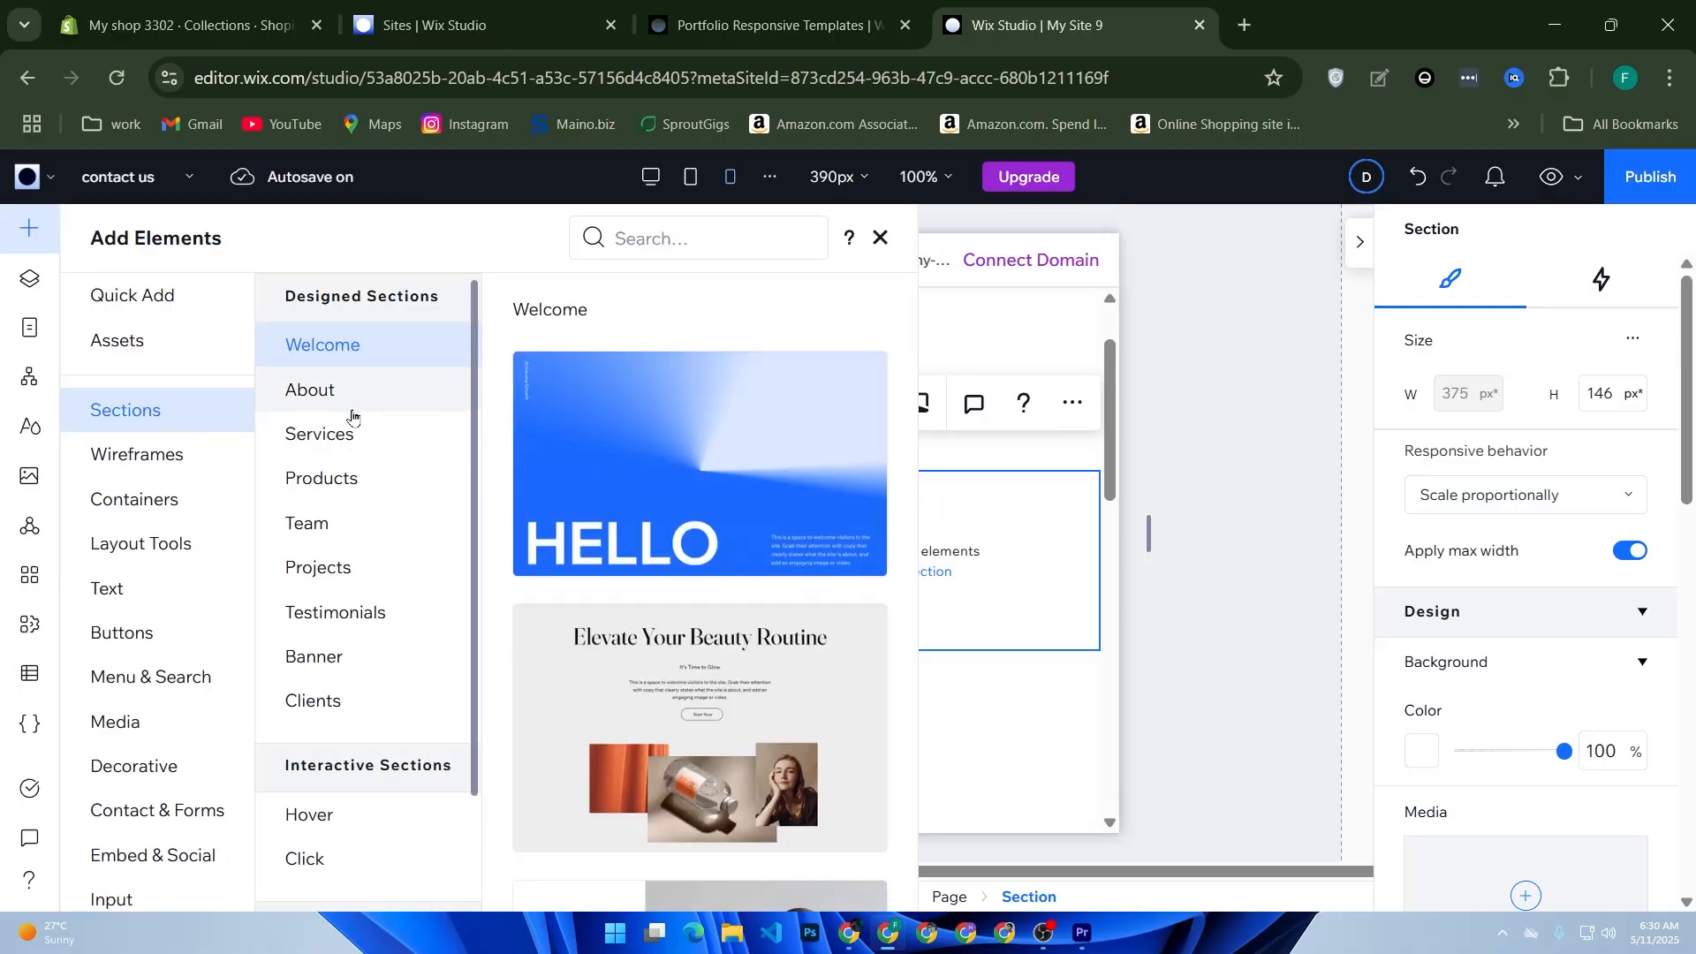
pyautogui.click(319, 400)
pyautogui.scroll(-5, 814, 536)
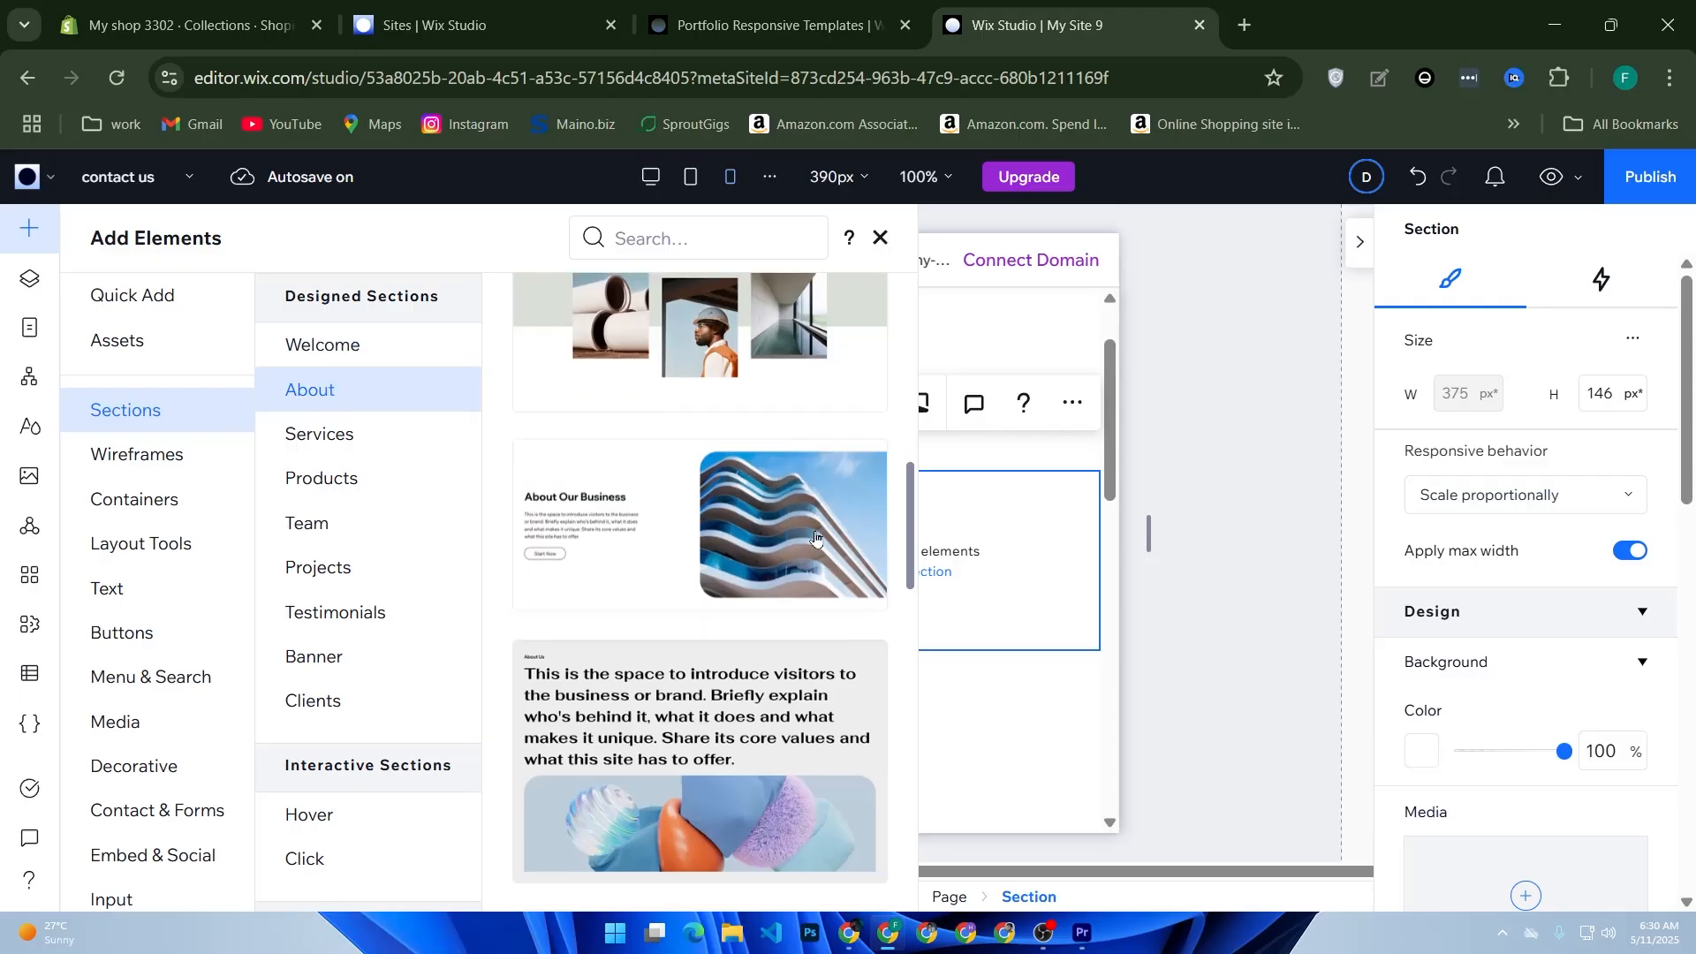
pyautogui.scroll(-2, 814, 536)
pyautogui.moveTo(814, 536); pyautogui.dragTo(1002, 544)
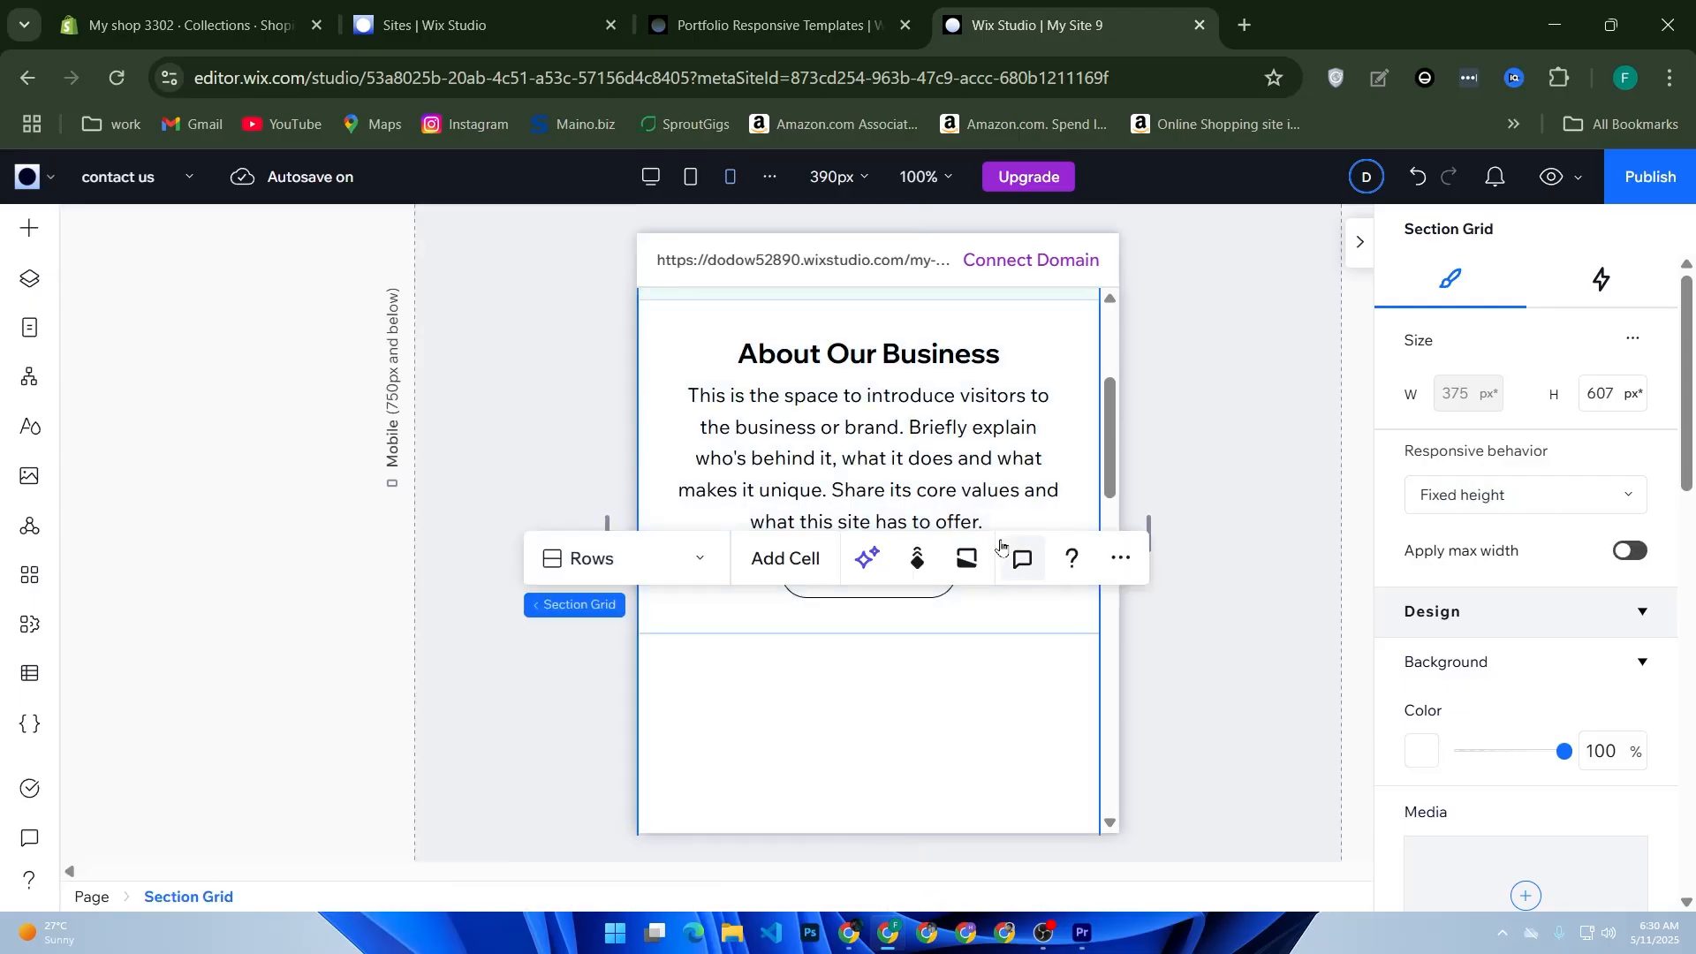
# Step: Check the new About section down to its image and publish the site
pyautogui.scroll(-2, 924, 662)
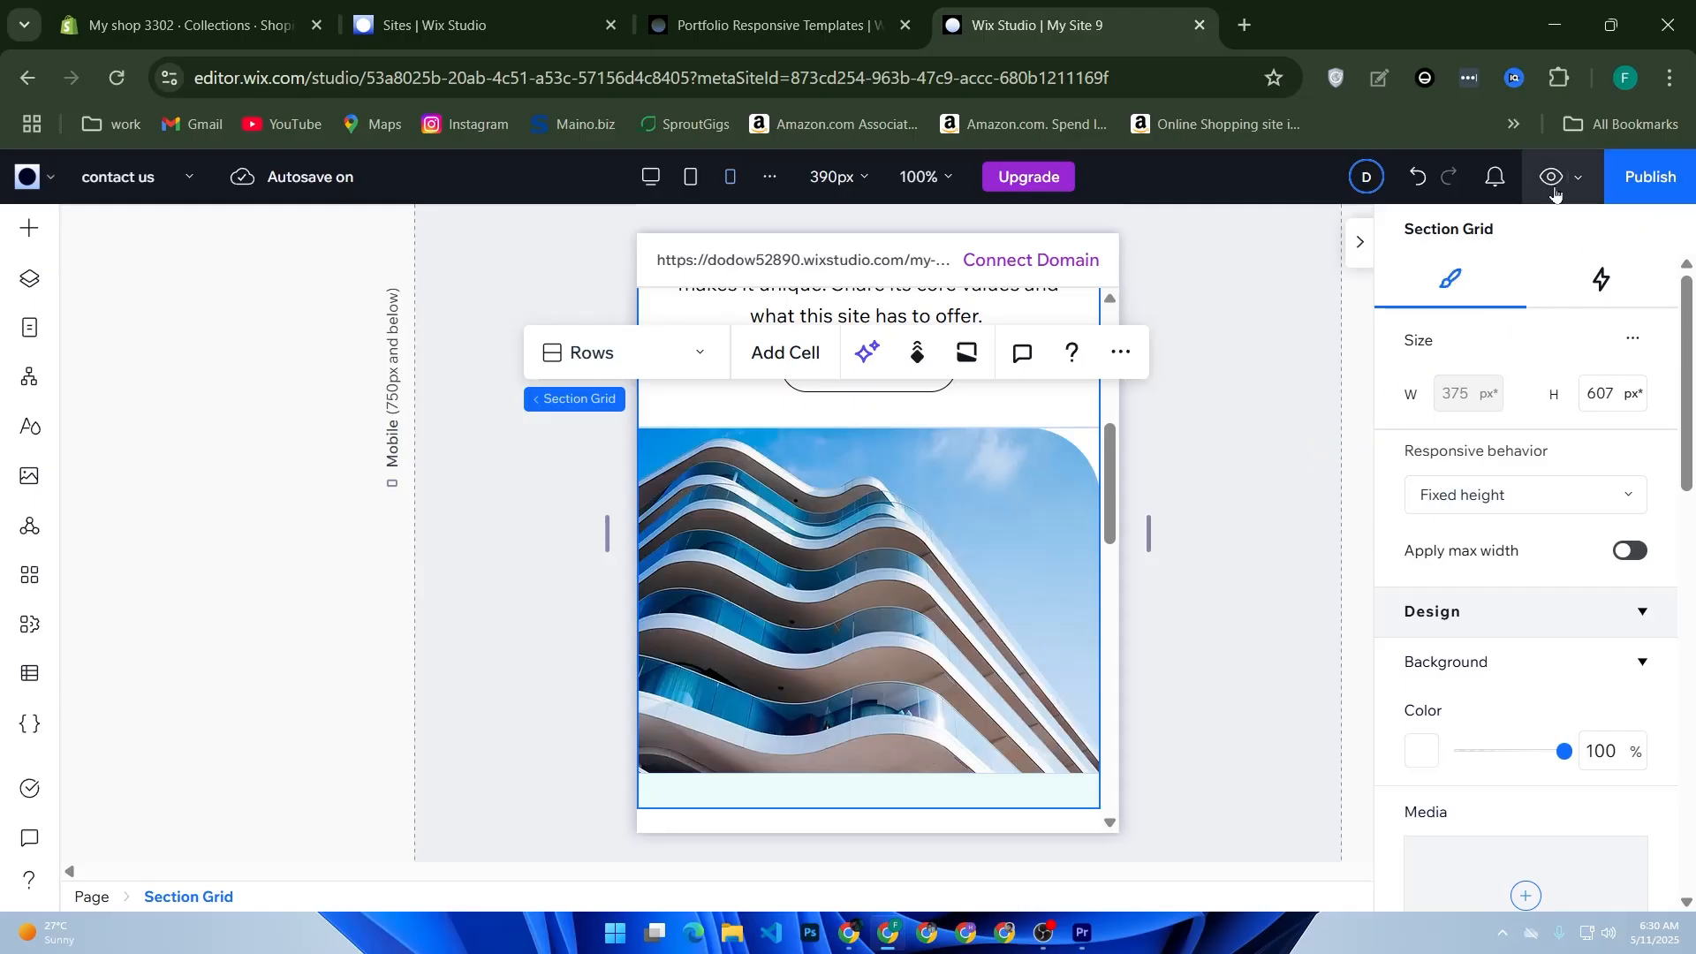
pyautogui.click(1576, 170)
pyautogui.click(1644, 176)
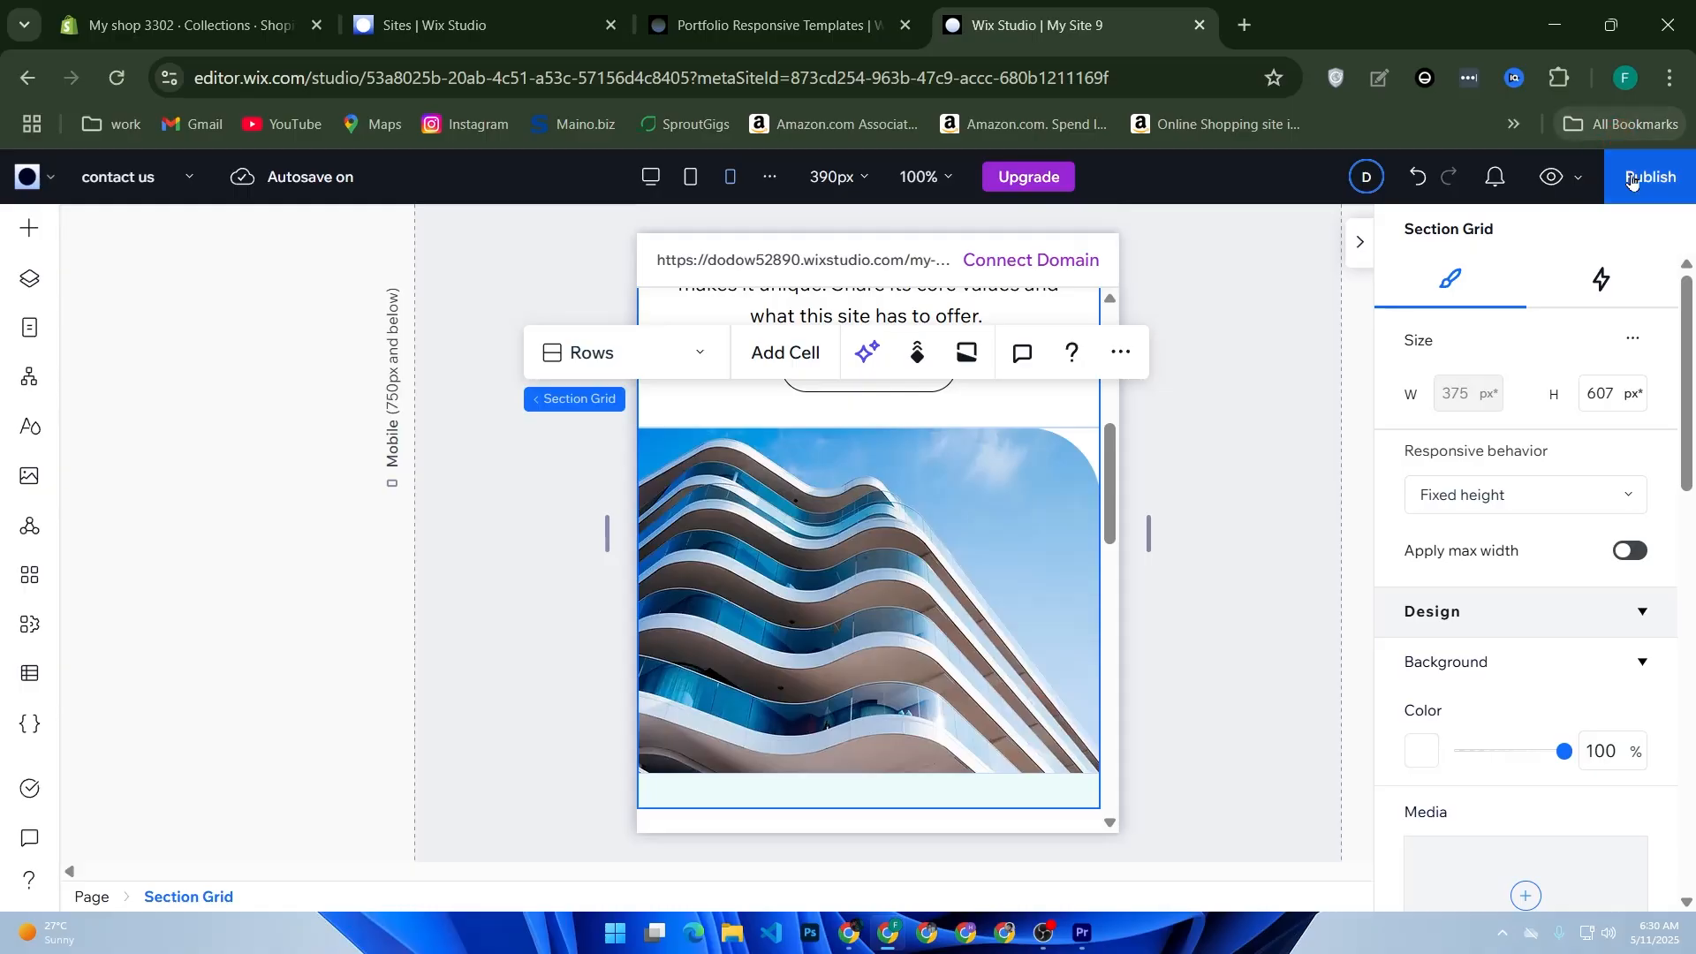